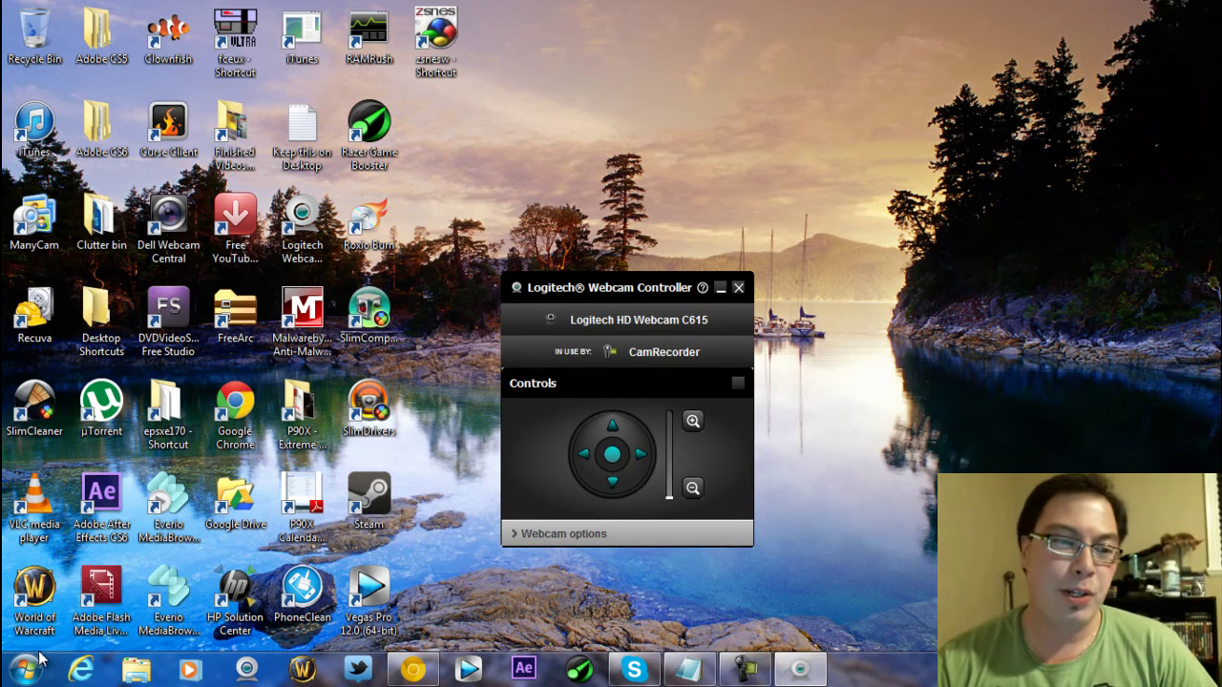
# Launch Windows Live Movie Maker by searching 'Windows live' from the Start menu.
pyautogui.click(26, 668)
pyautogui.write('Windows')
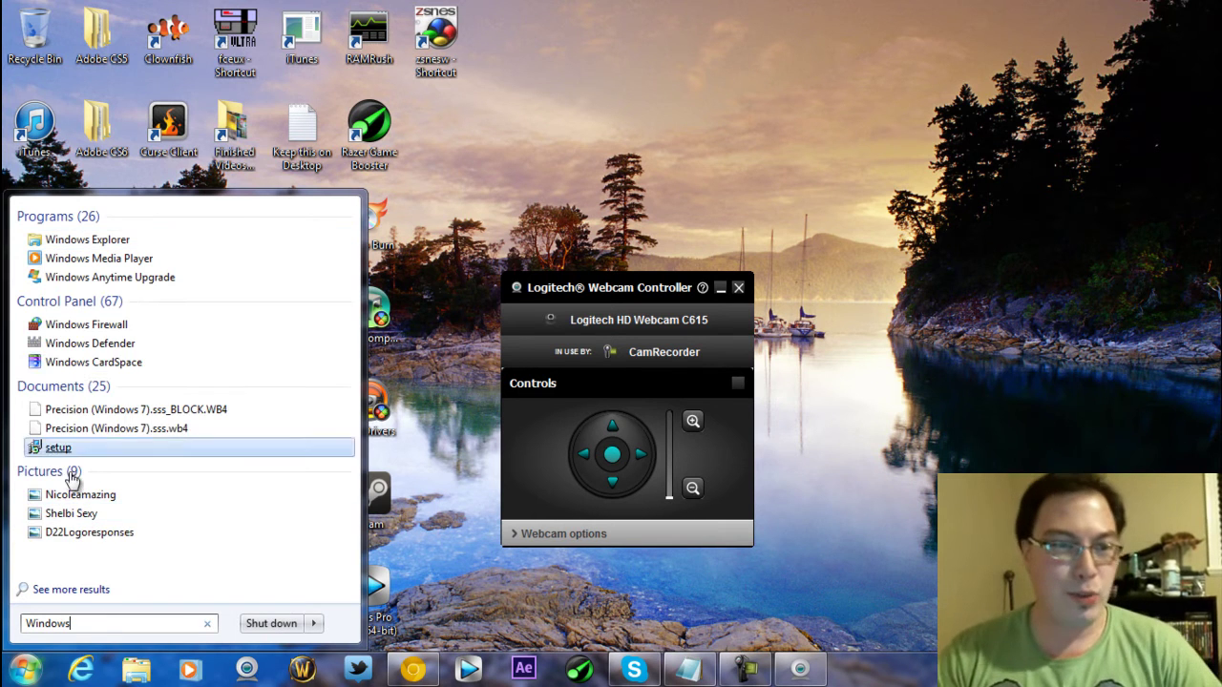
pyautogui.write(' l')
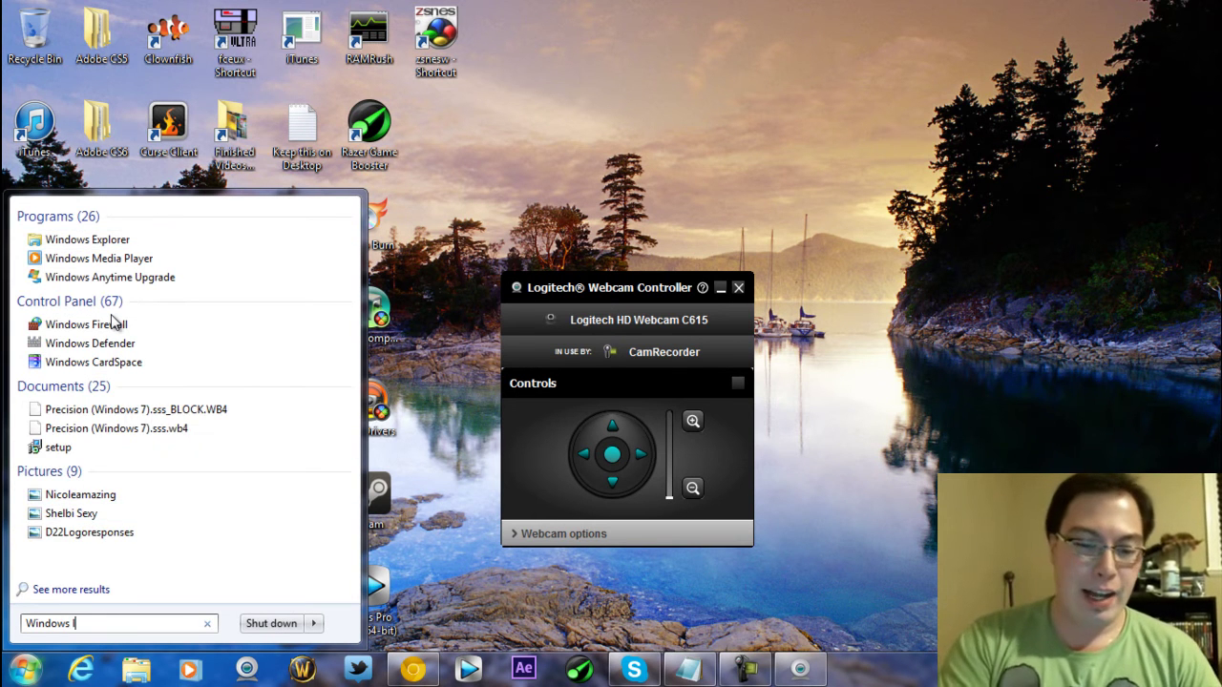
pyautogui.write('ive')
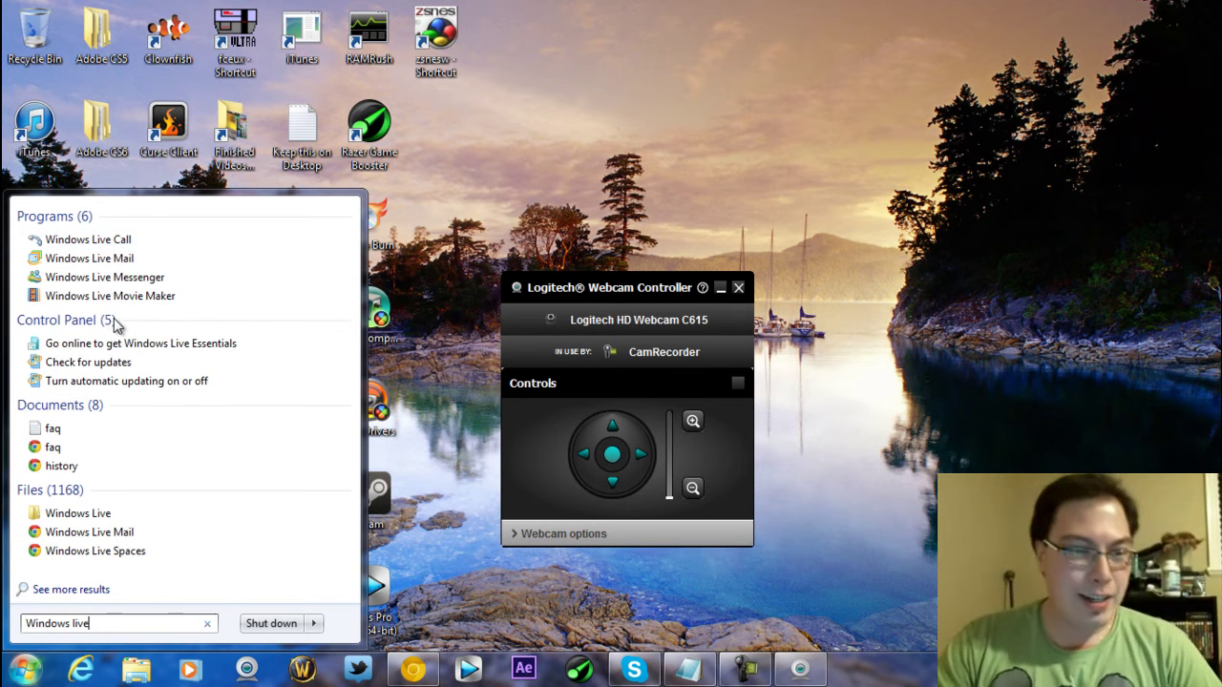
pyautogui.click(109, 296)
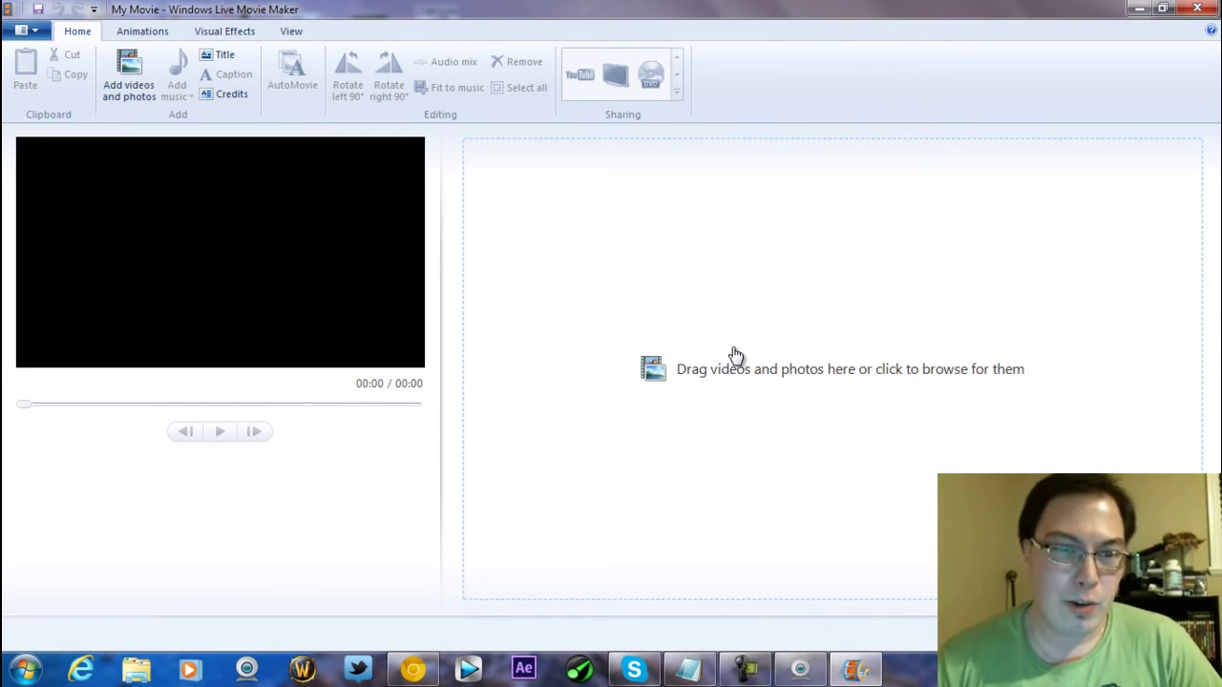
# Start a new project and add the Logitech Webcam clip Video 57 to the storyboard.
pyautogui.click(26, 30)
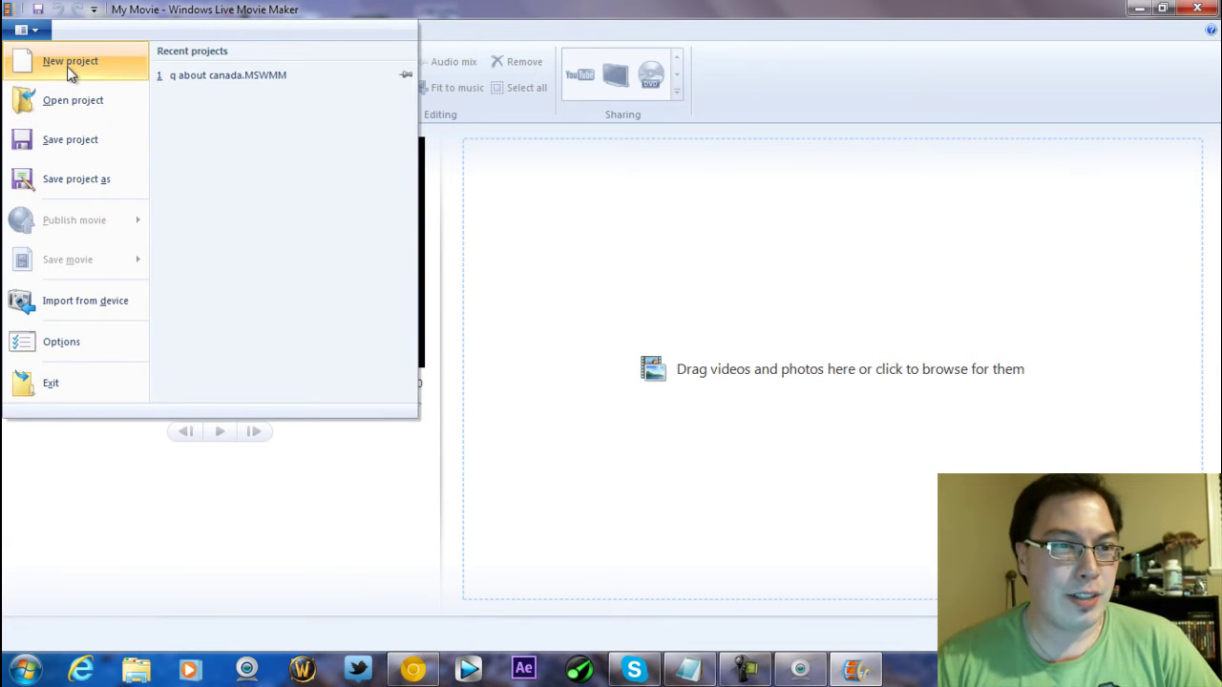
pyautogui.click(67, 66)
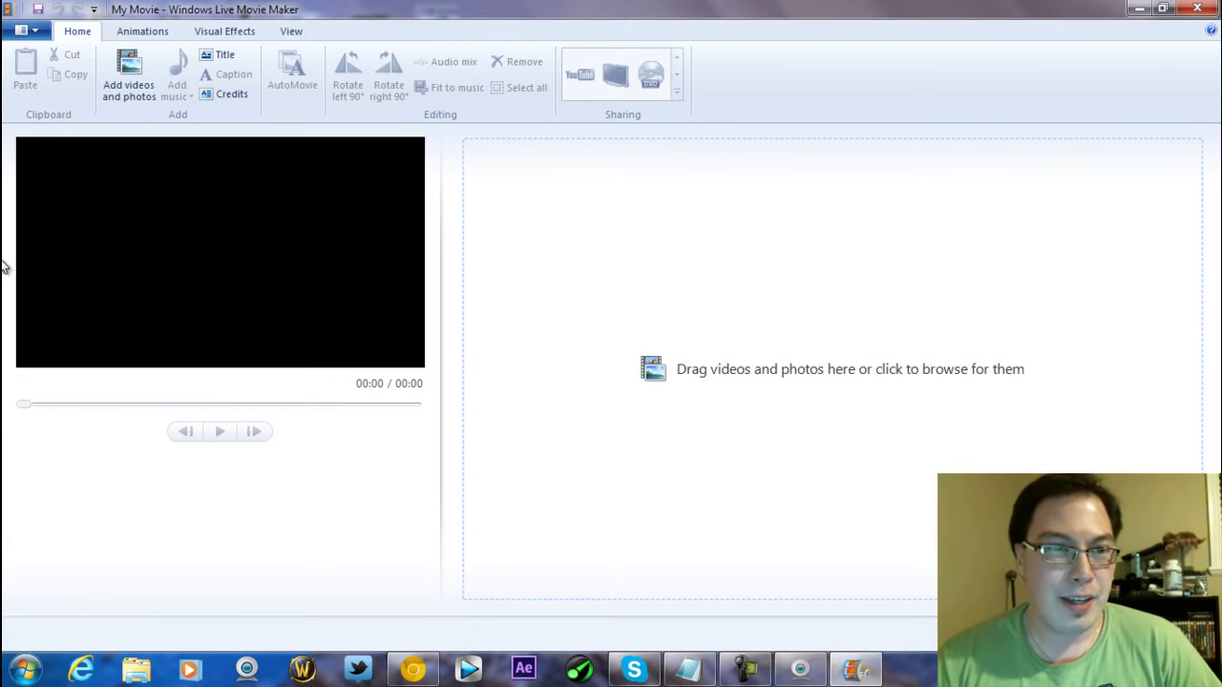
pyautogui.click(136, 97)
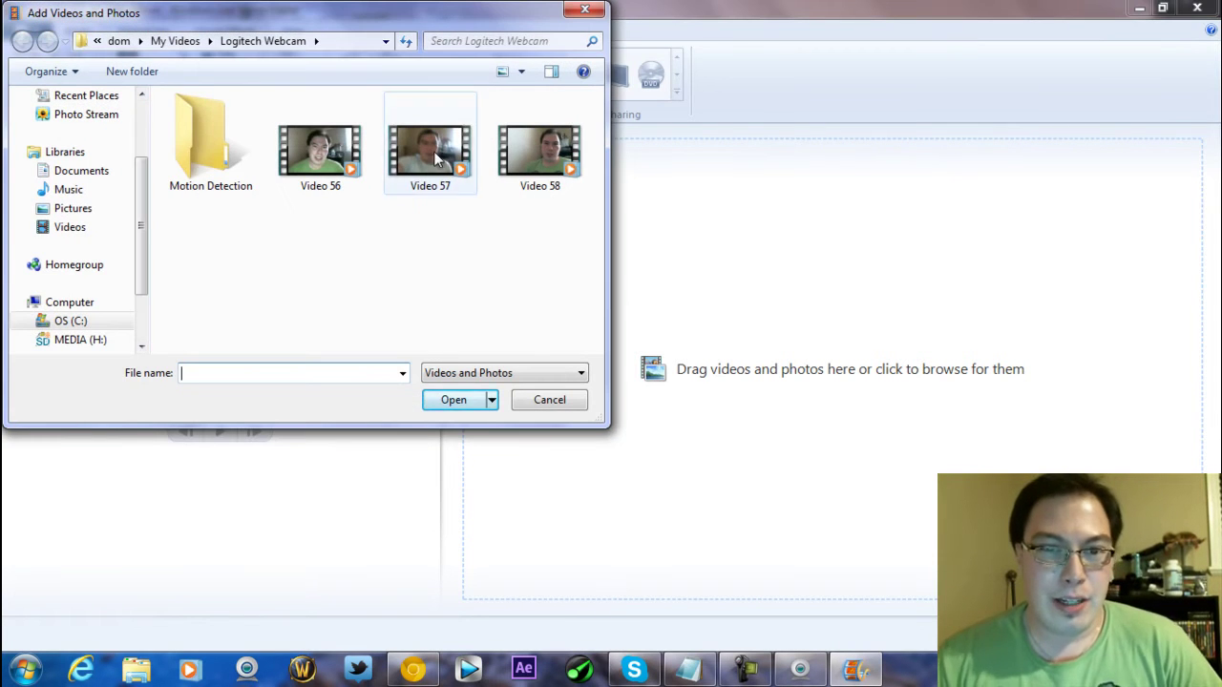
pyautogui.click(442, 160)
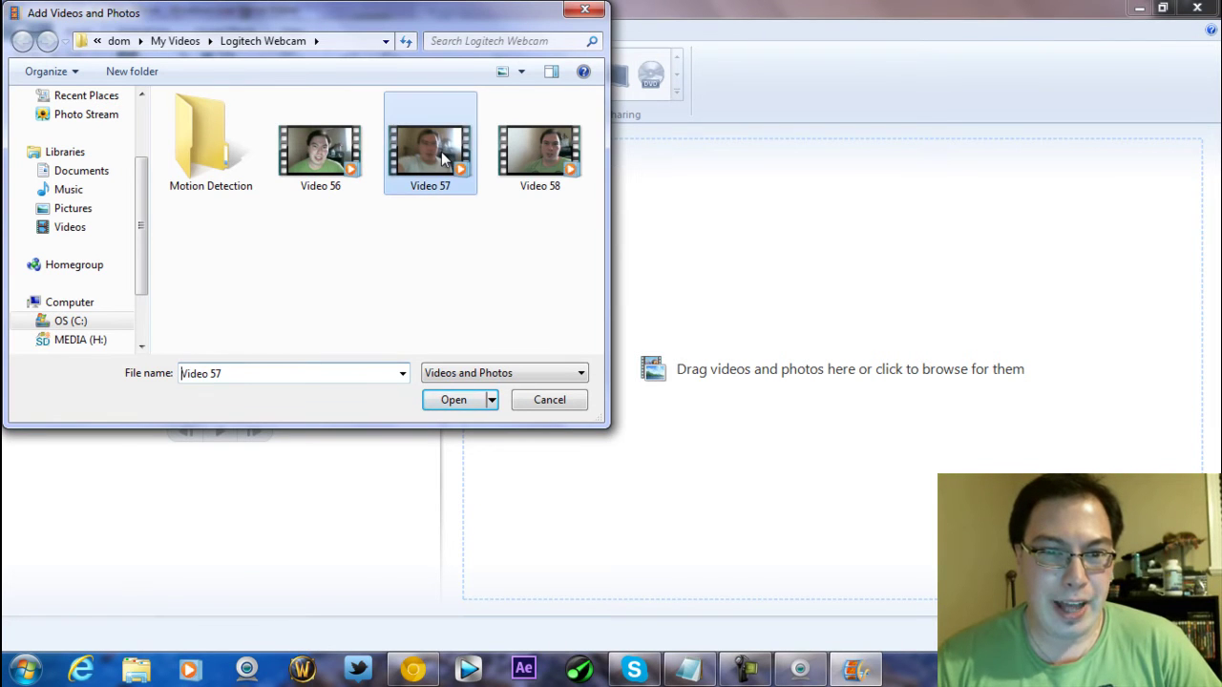
pyautogui.click(454, 400)
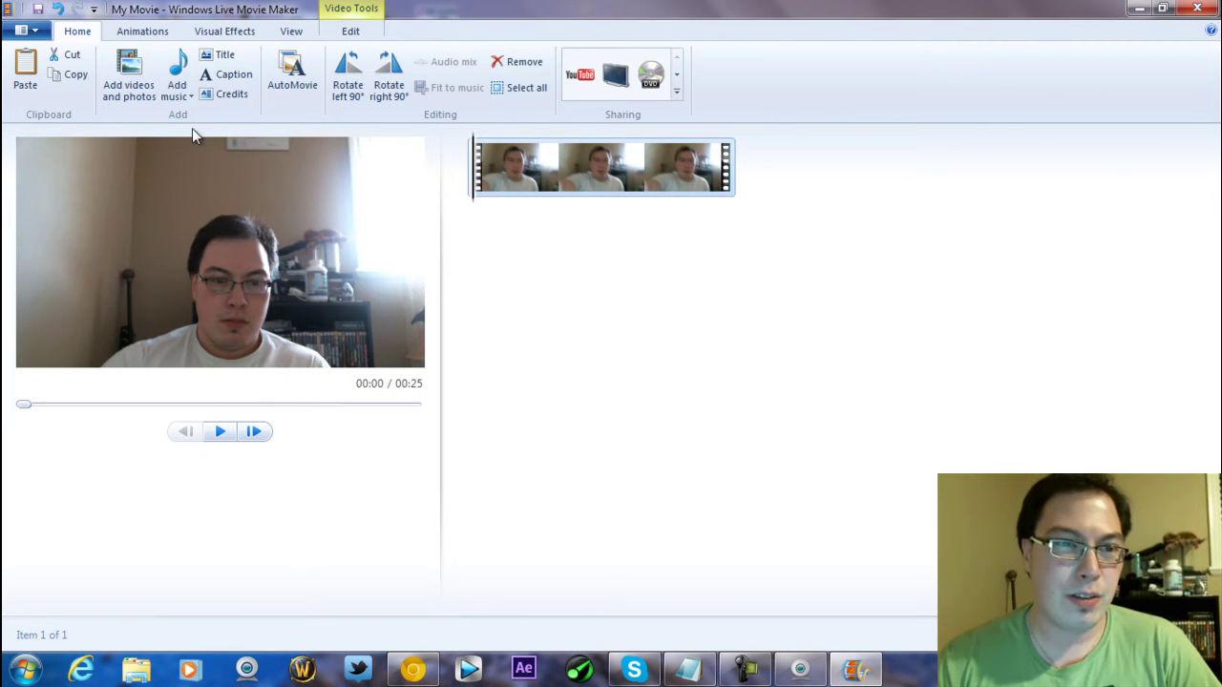
# Move the playback point to 00:13 of the Video 57 clip.
pyautogui.click(178, 93)
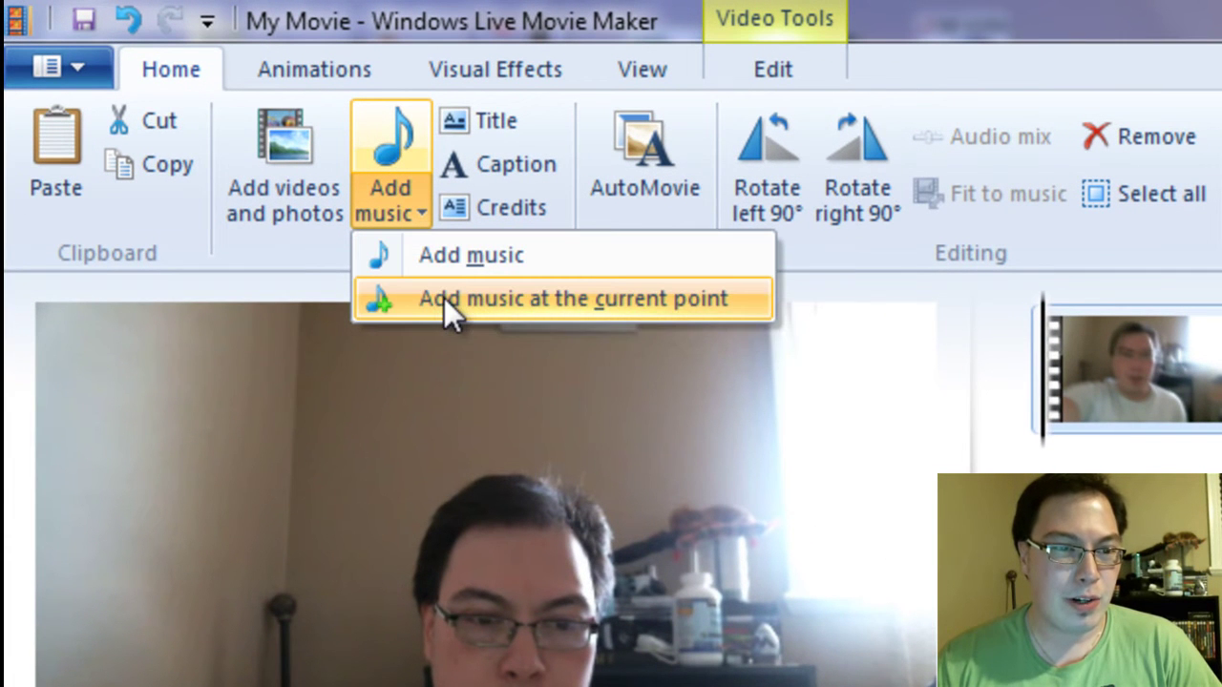
pyautogui.press('Escape')
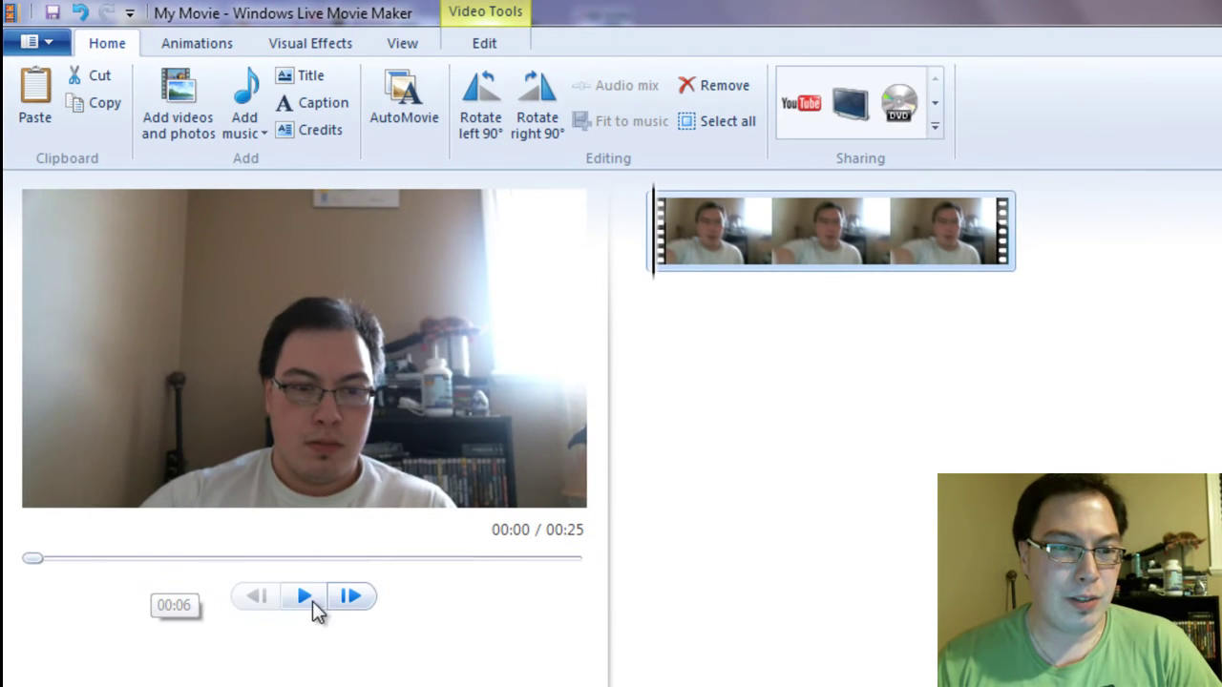
pyautogui.click(312, 601)
pyautogui.moveTo(44, 571)
pyautogui.mouseDown()
pyautogui.moveTo(281, 582)
pyautogui.moveTo(308, 614)
pyautogui.mouseUp()
pyautogui.click(304, 597)
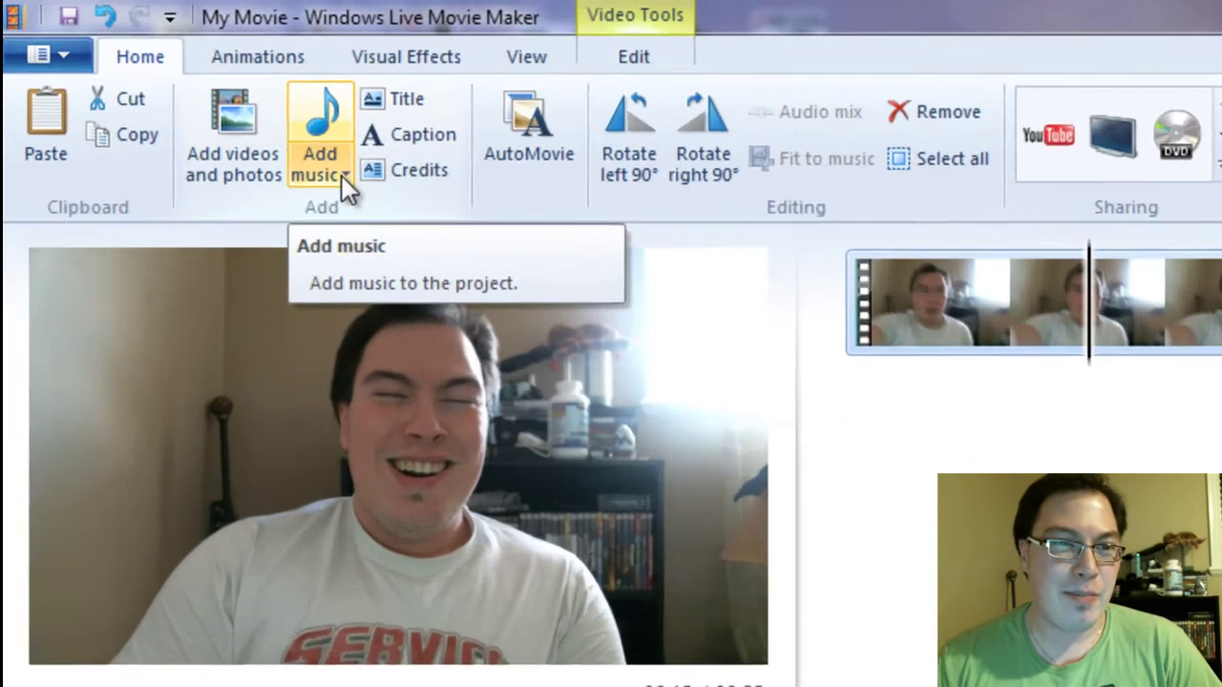
# Add 'Sunday vlog music by Andrewjames.mp3' starting at the current point, 00:13.
pyautogui.click(341, 175)
pyautogui.click(432, 253)
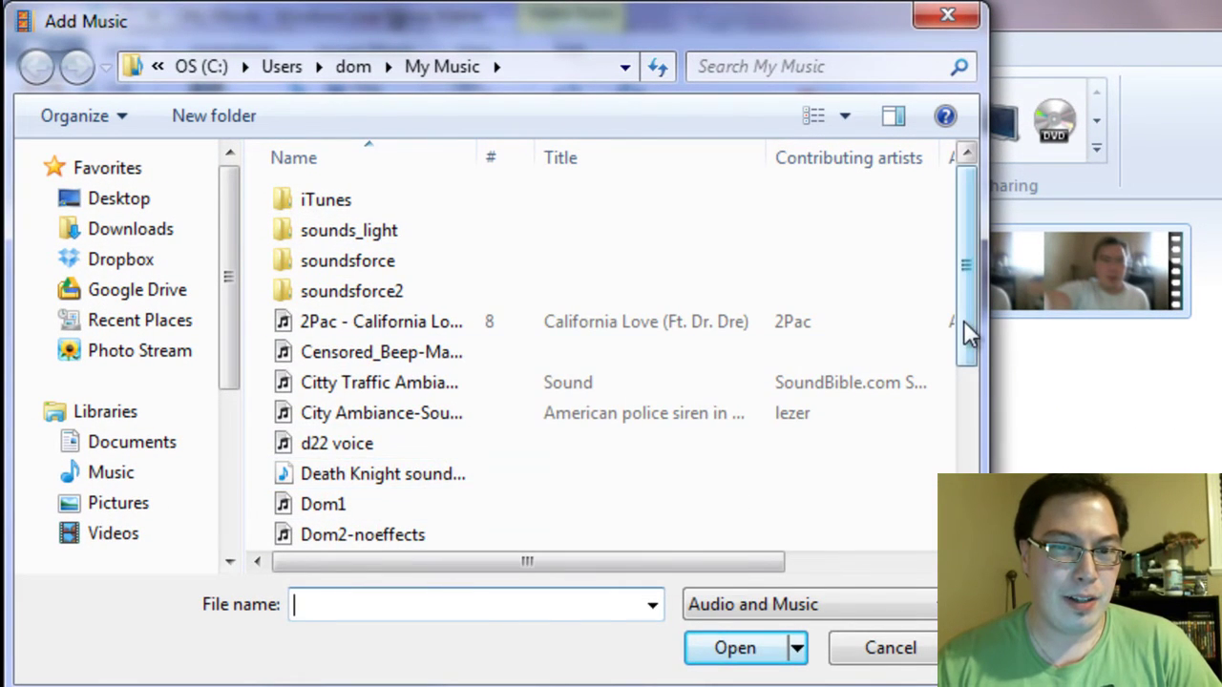
pyautogui.moveTo(967, 334); pyautogui.dragTo(937, 500)
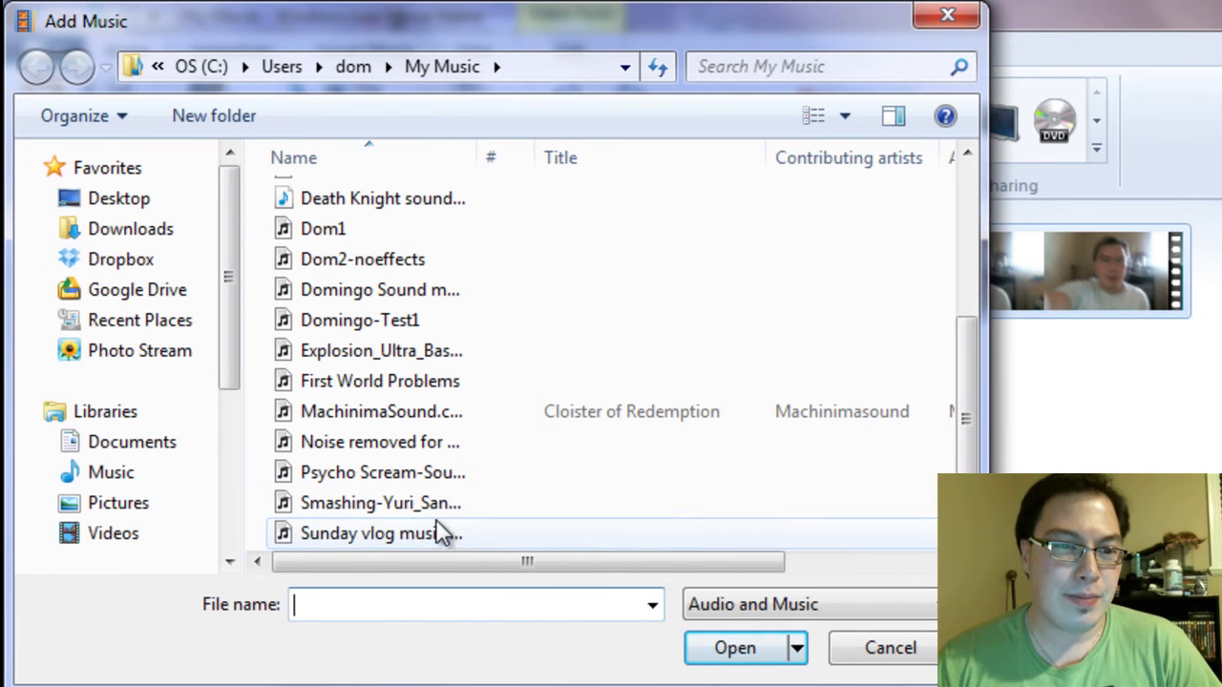
pyautogui.click(414, 534)
pyautogui.click(749, 653)
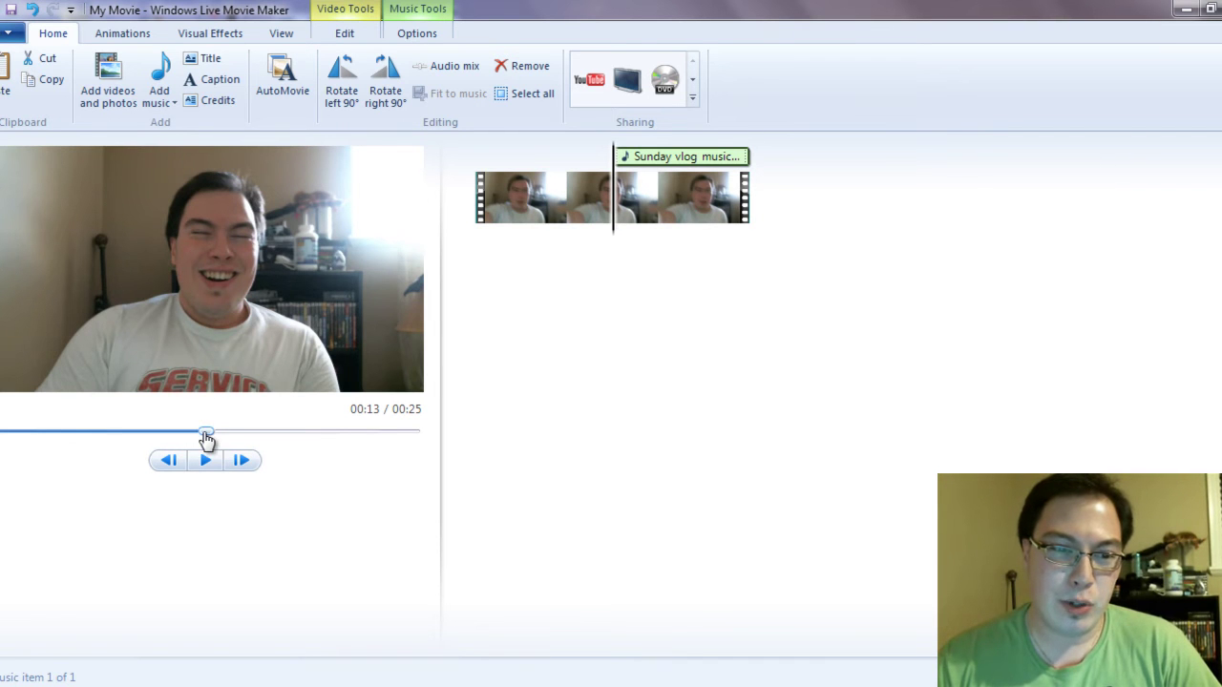
pyautogui.moveTo(205, 431); pyautogui.dragTo(134, 439)
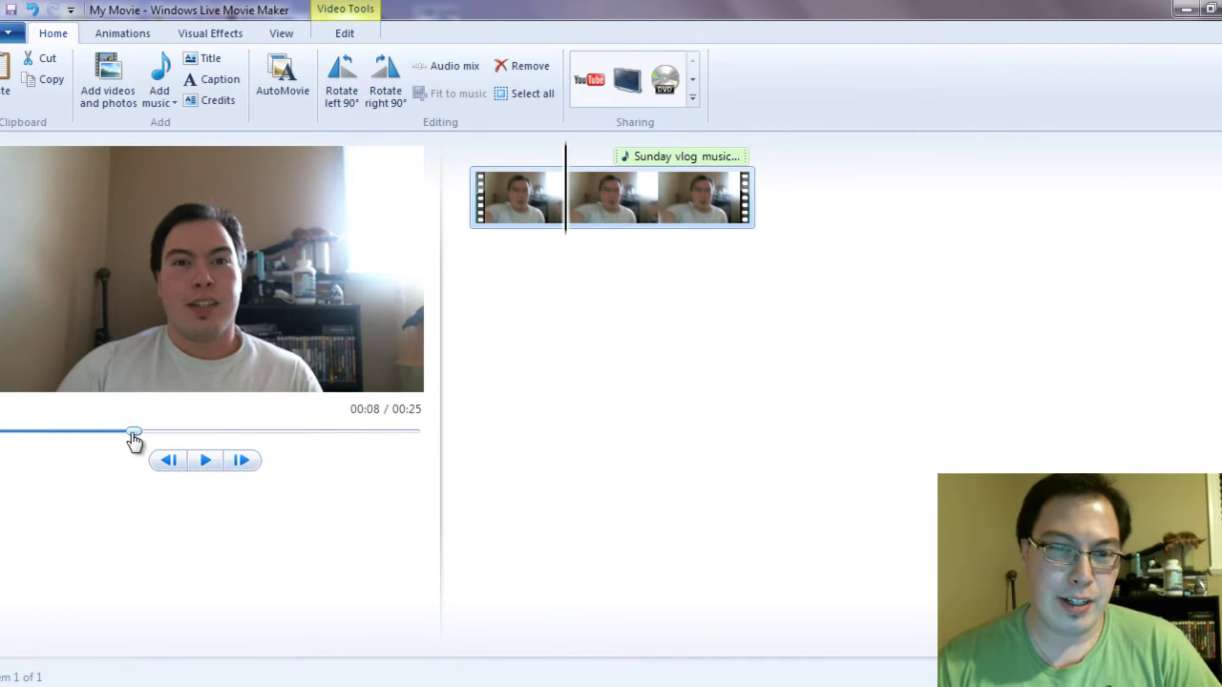
pyautogui.click(206, 461)
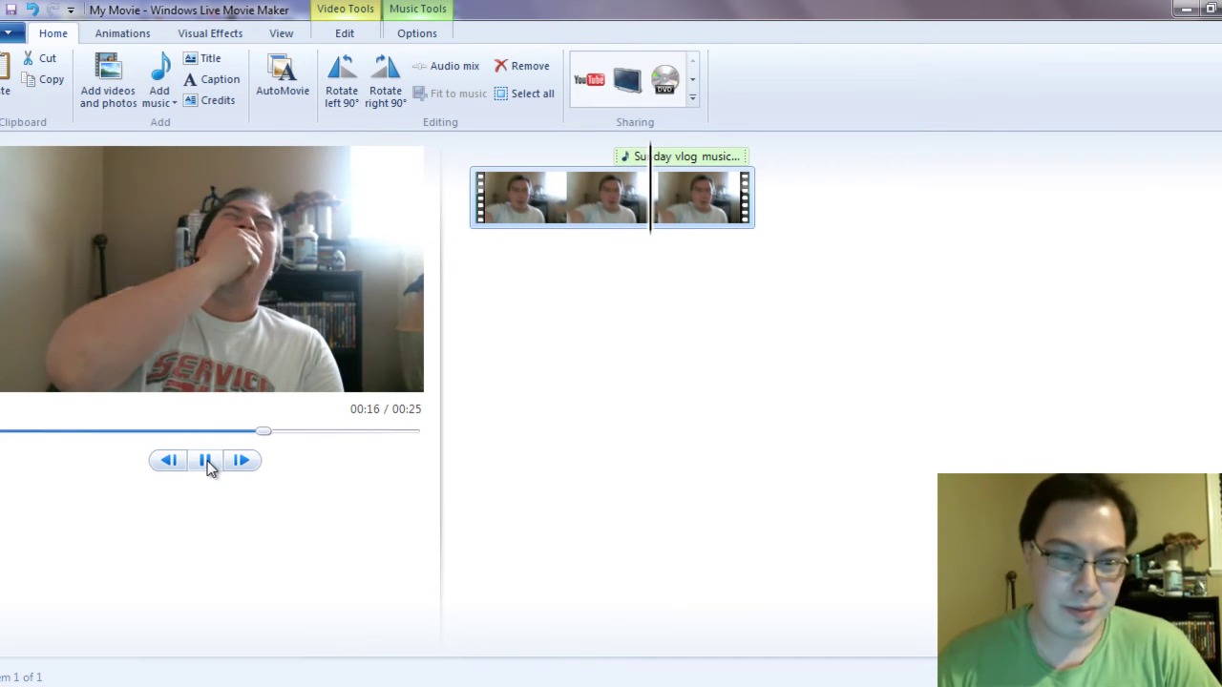
pyautogui.click(206, 461)
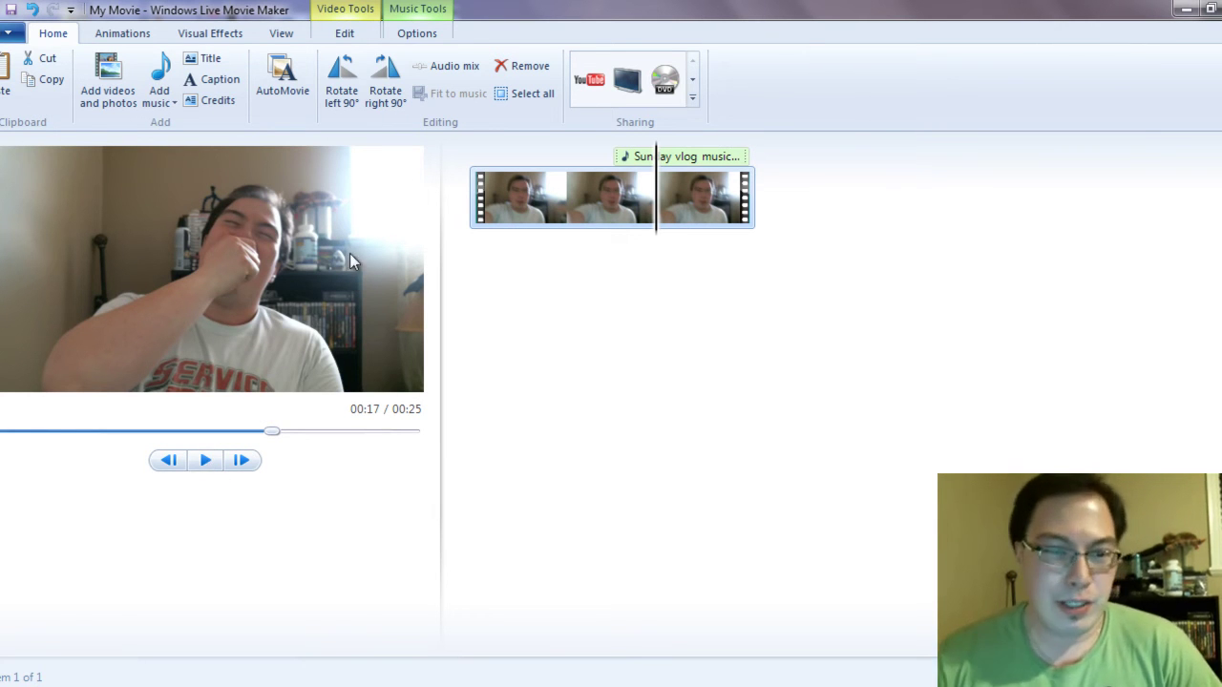
pyautogui.moveTo(273, 430); pyautogui.dragTo(440, 429)
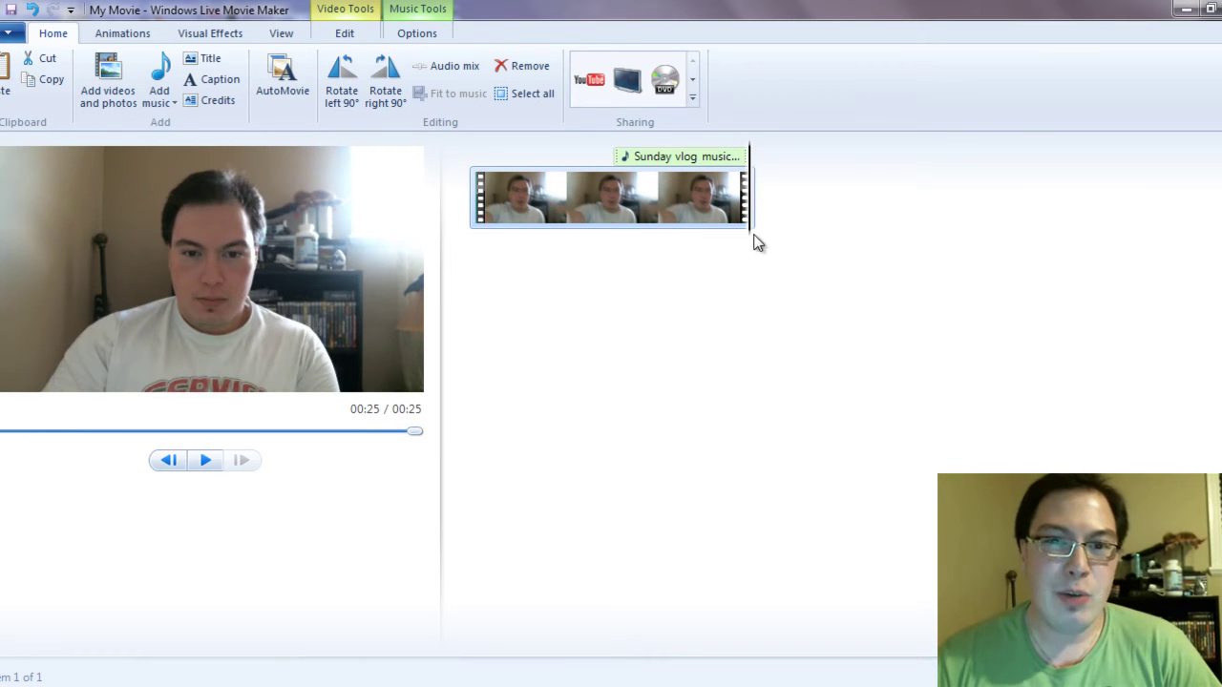
pyautogui.click(168, 100)
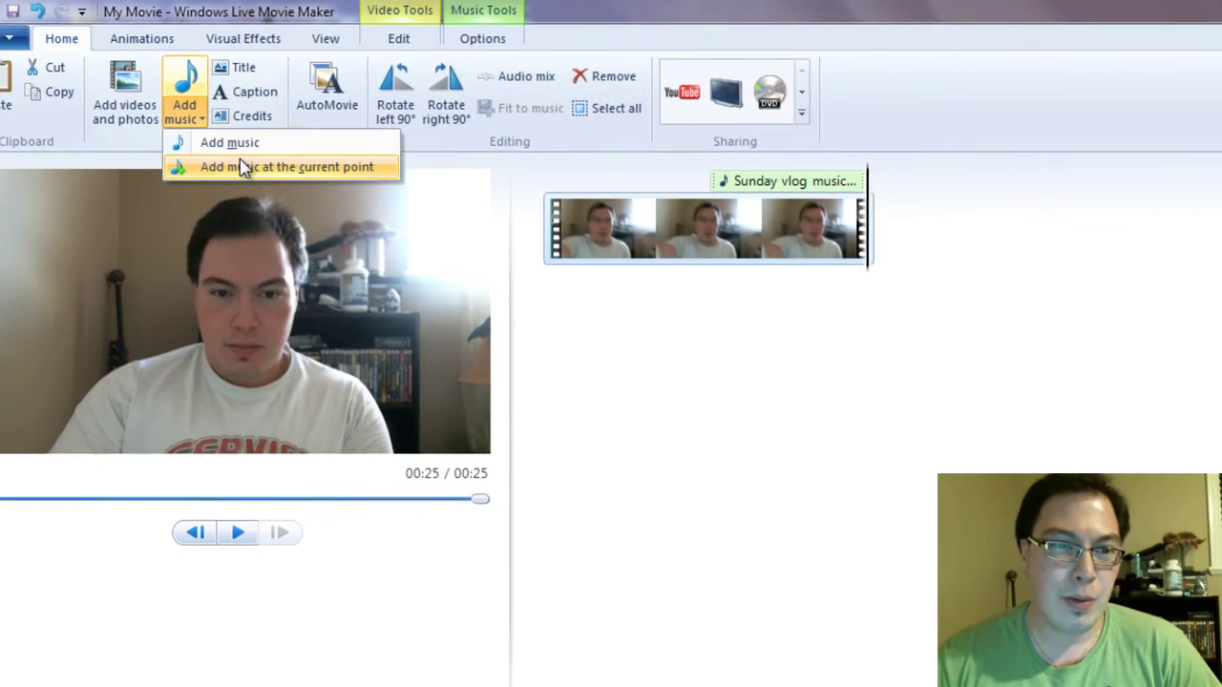
pyautogui.click(242, 167)
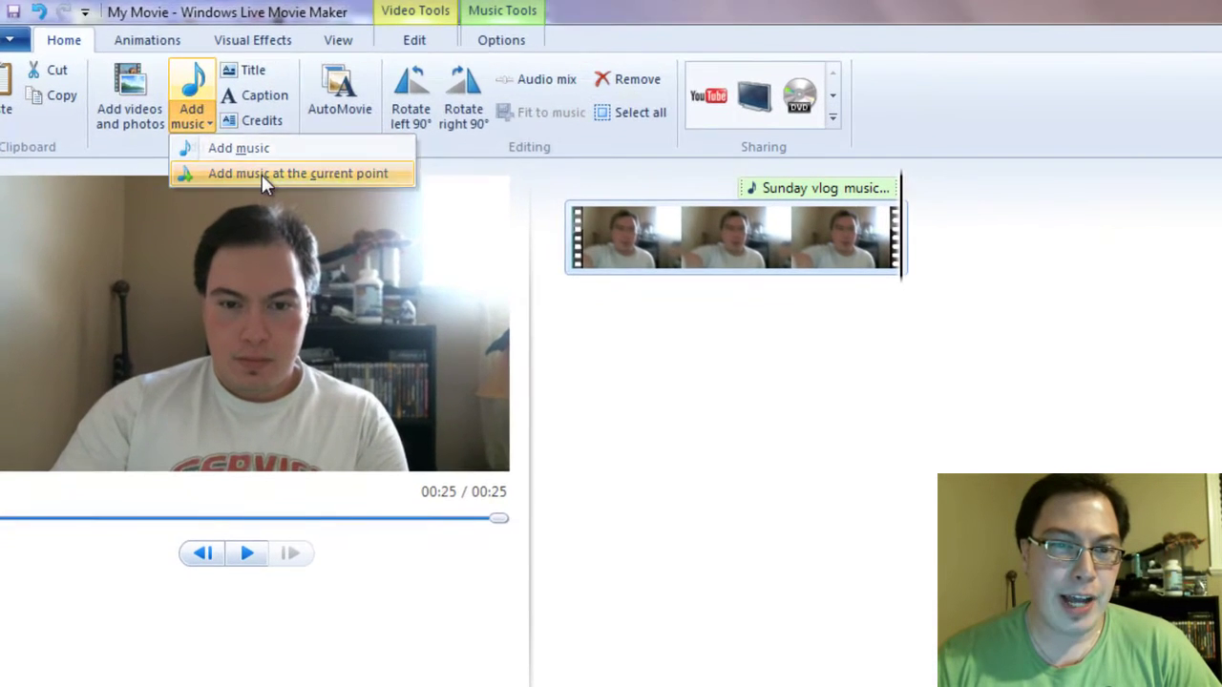
pyautogui.doubleClick(263, 295)
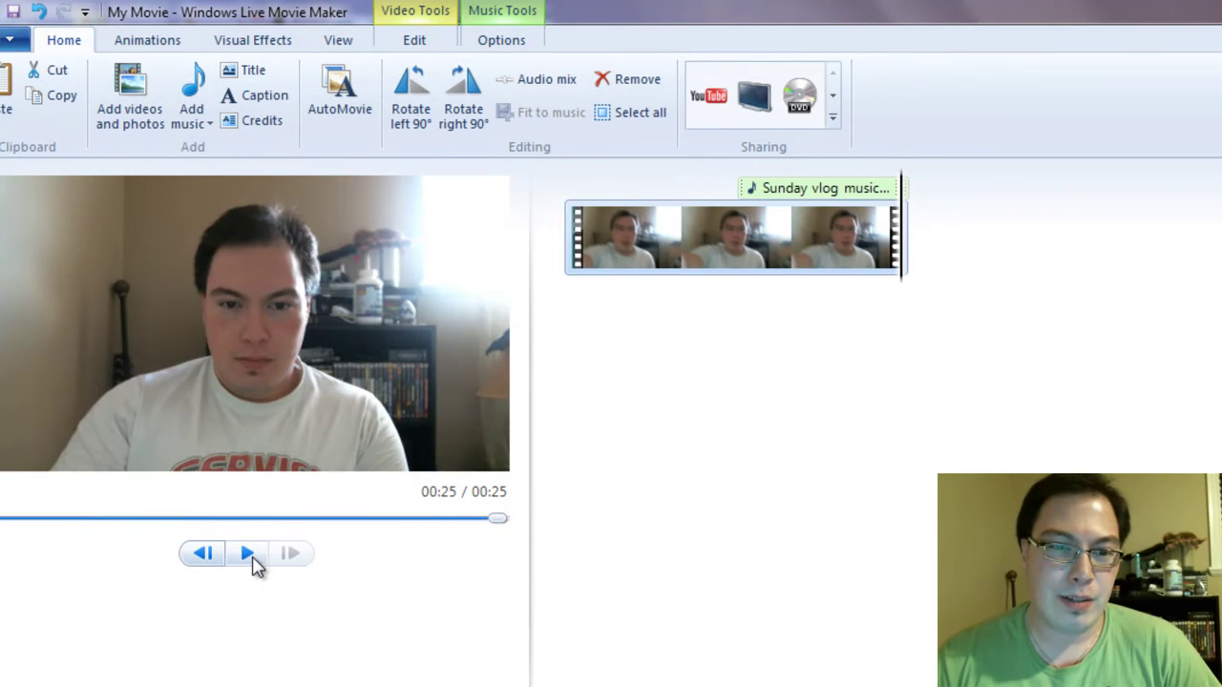
pyautogui.click(247, 553)
pyautogui.click(254, 563)
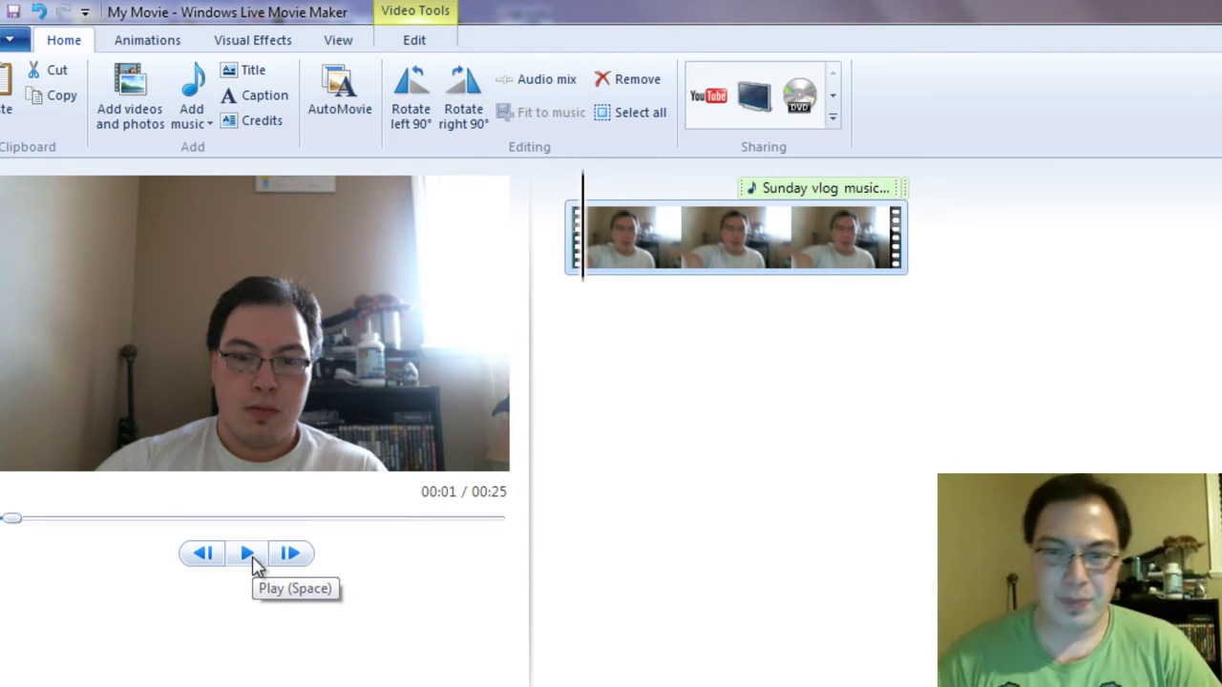
pyautogui.click(907, 199)
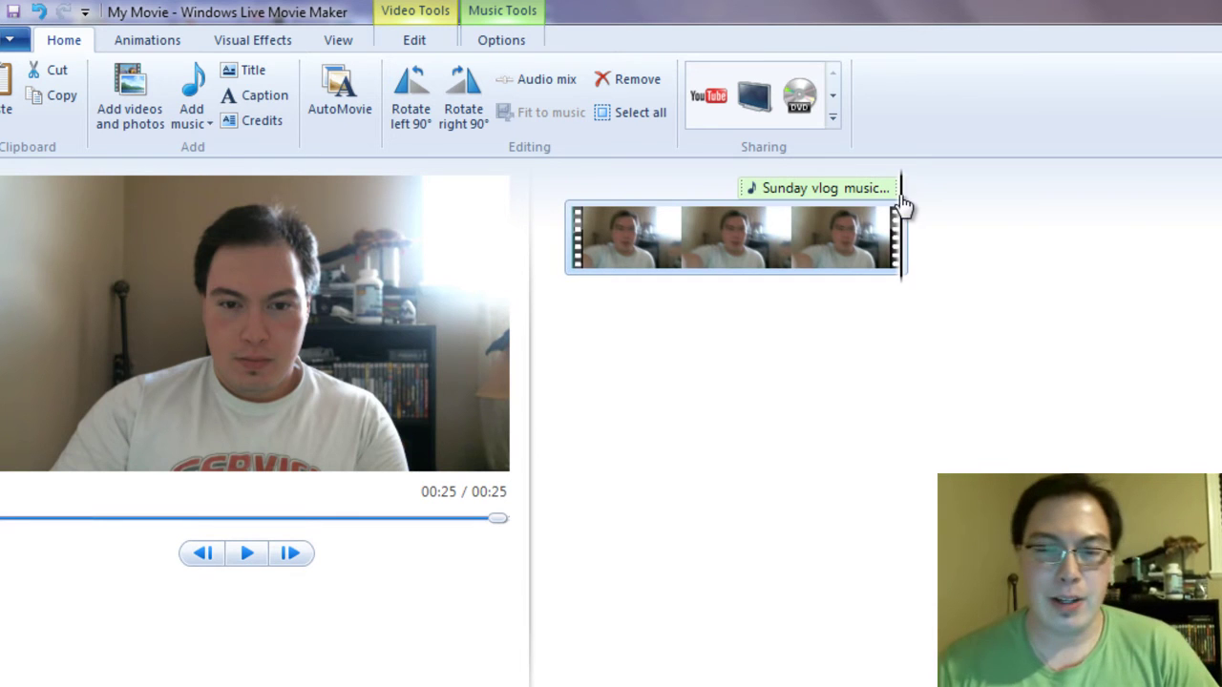
pyautogui.click(777, 191)
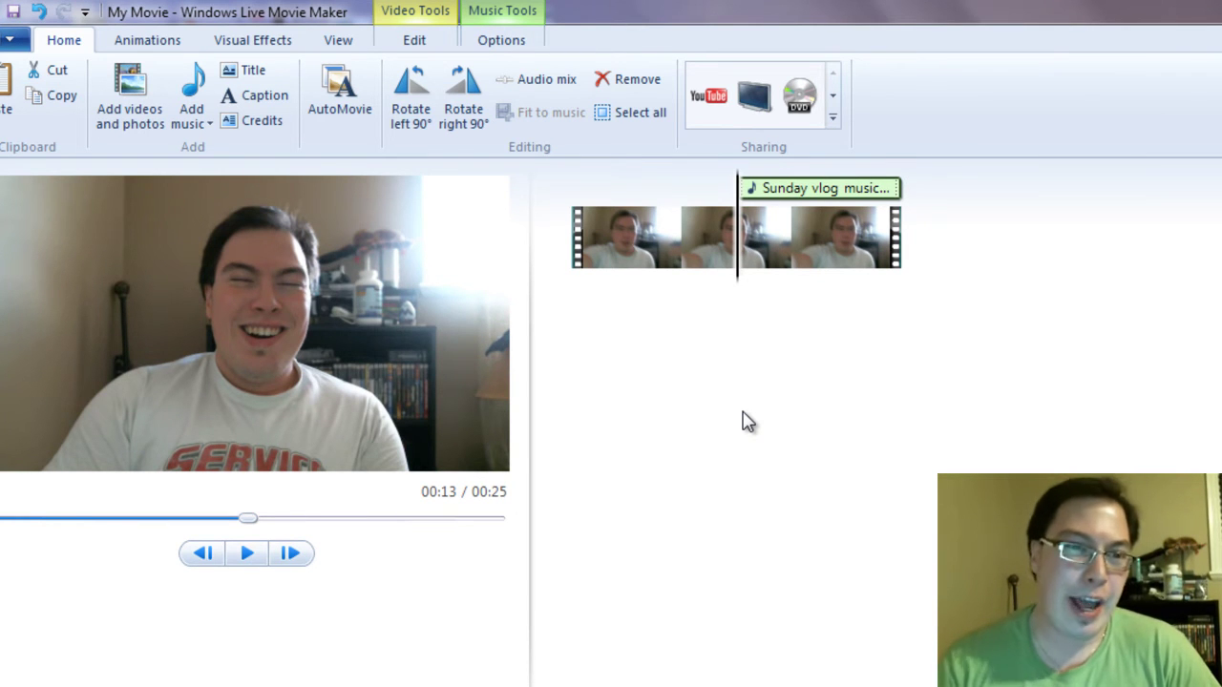
pyautogui.click(212, 123)
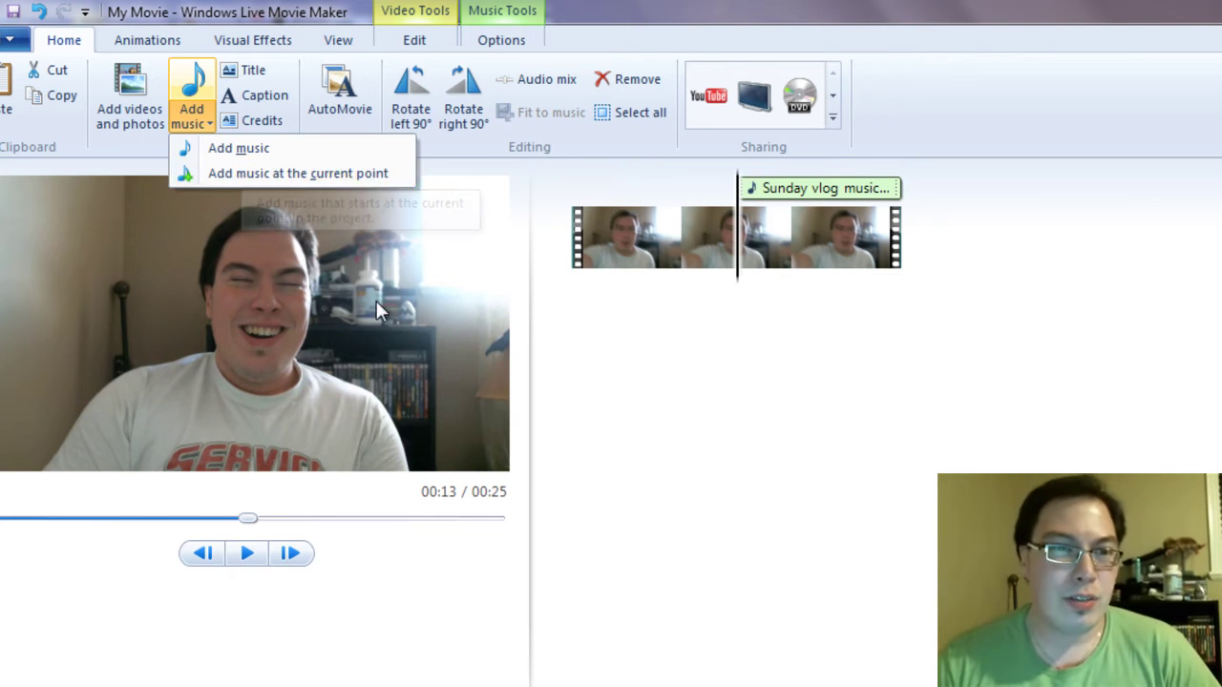
# Insert a title card at the movie's start reading 'My movie sucks'.
pyautogui.click(246, 73)
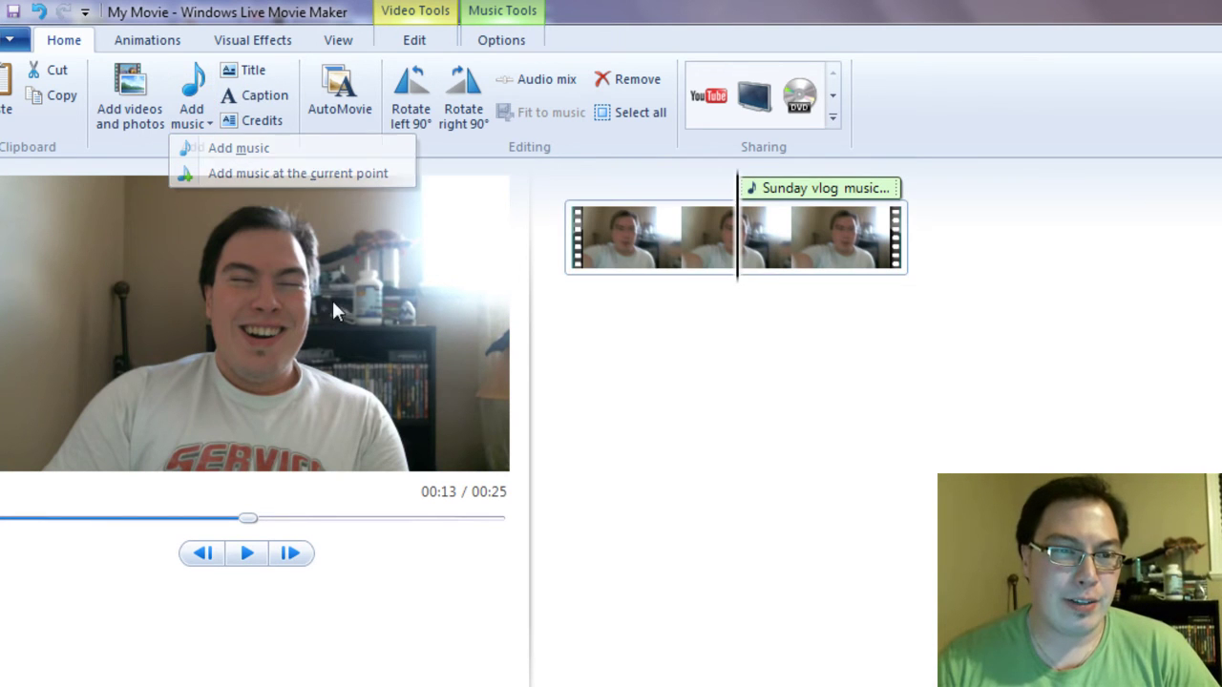
pyautogui.click(248, 72)
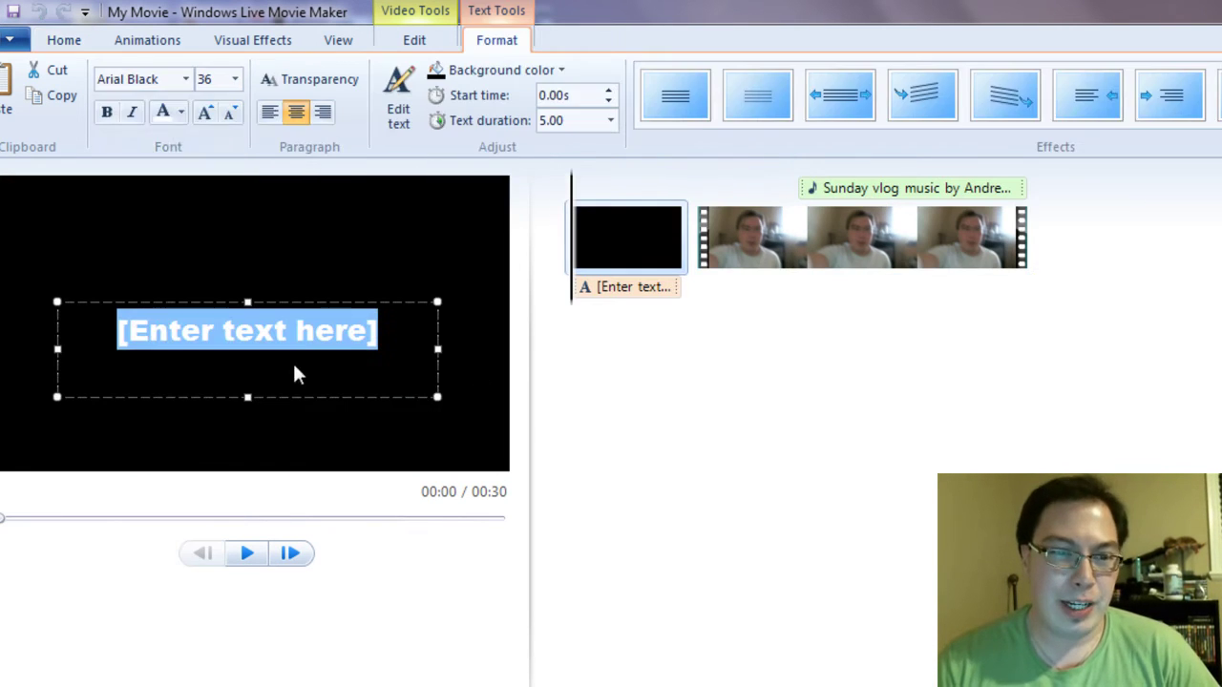
pyautogui.write('My moiv')
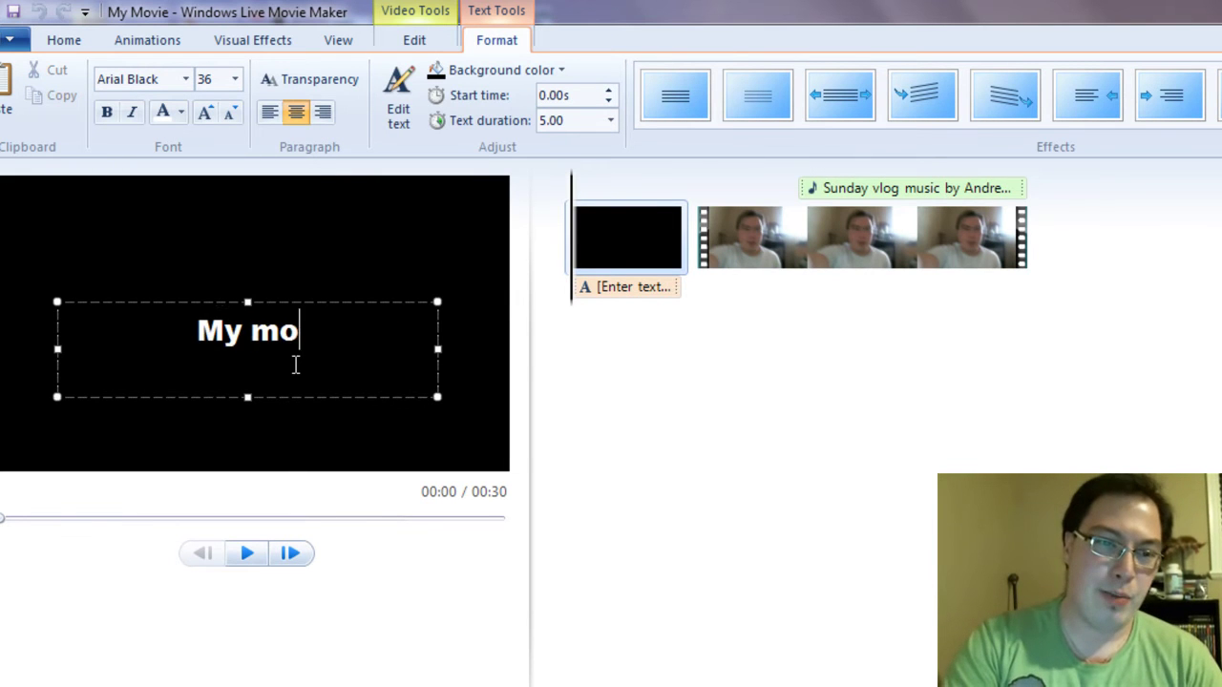
pyautogui.press('BackSpace')
pyautogui.press('BackSpace')
pyautogui.write('vie sucks')
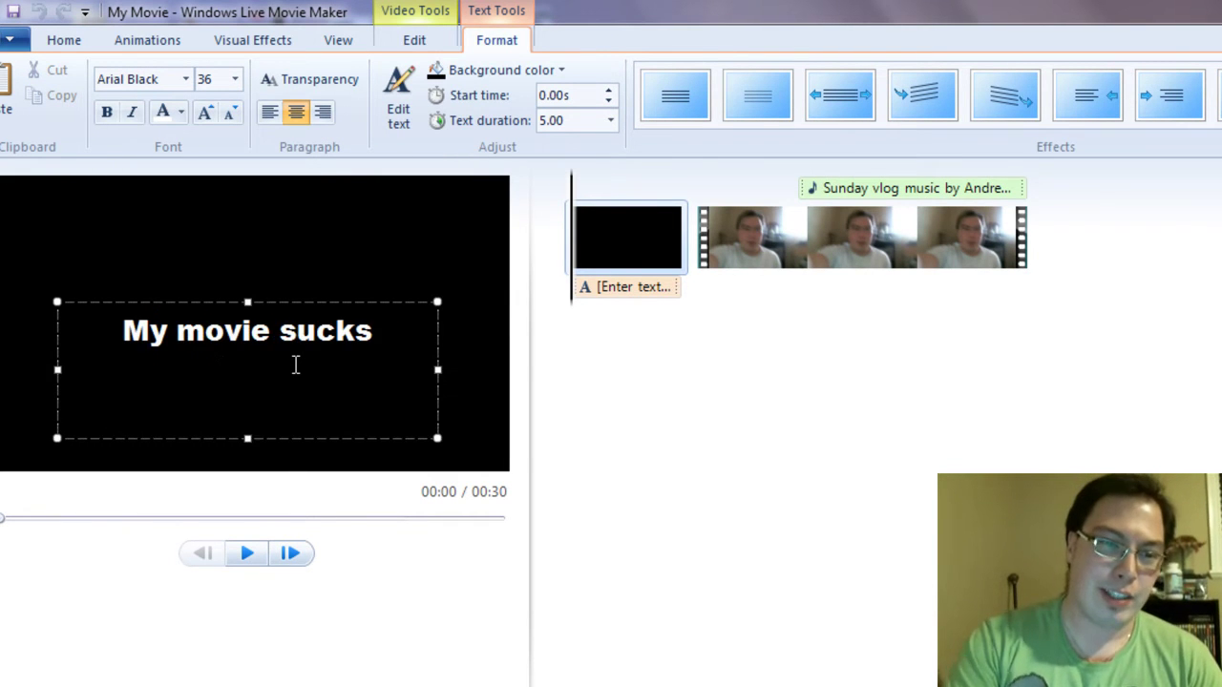
pyautogui.press('Return')
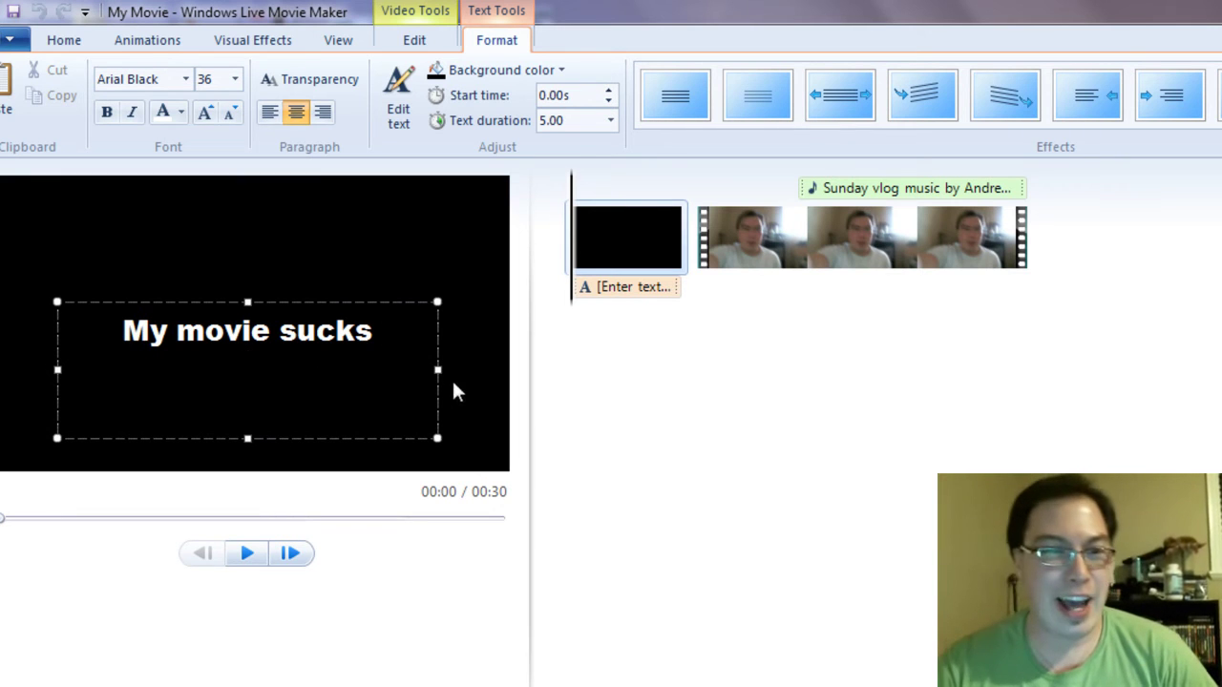
# Enlarge the title text box and set the whole title to 72-point size.
pyautogui.moveTo(441, 301); pyautogui.dragTo(504, 256)
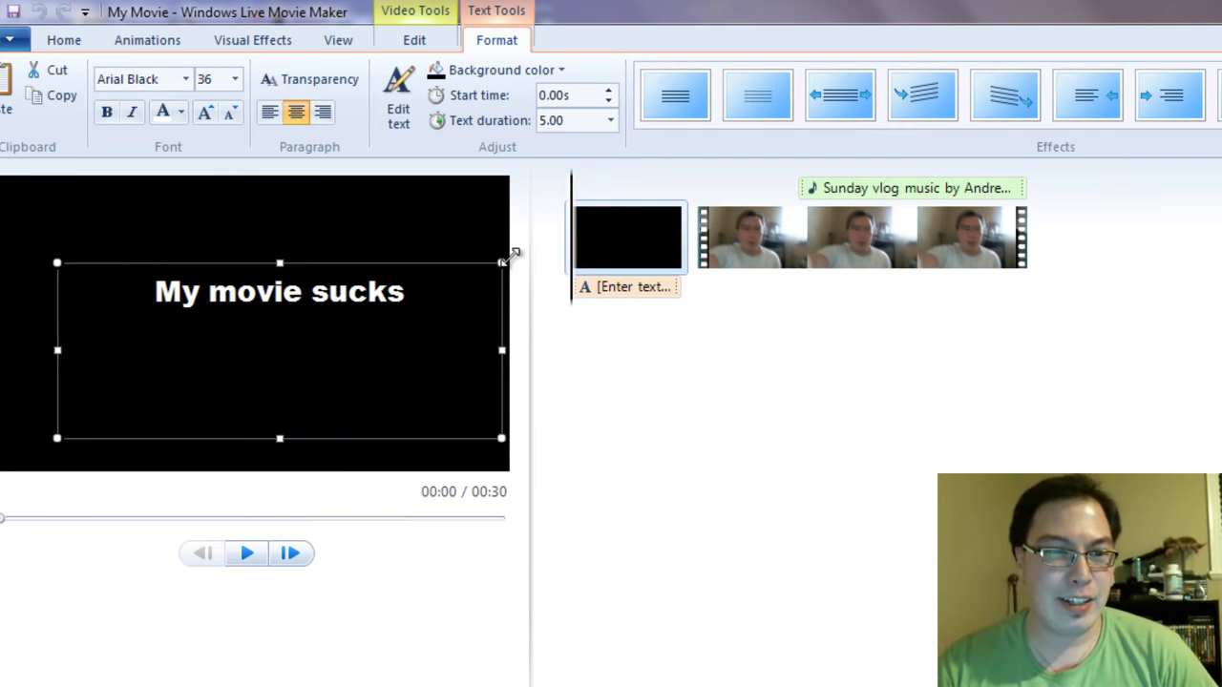
pyautogui.moveTo(398, 300); pyautogui.dragTo(308, 341)
pyautogui.click(394, 304)
pyautogui.moveTo(394, 303); pyautogui.dragTo(87, 292)
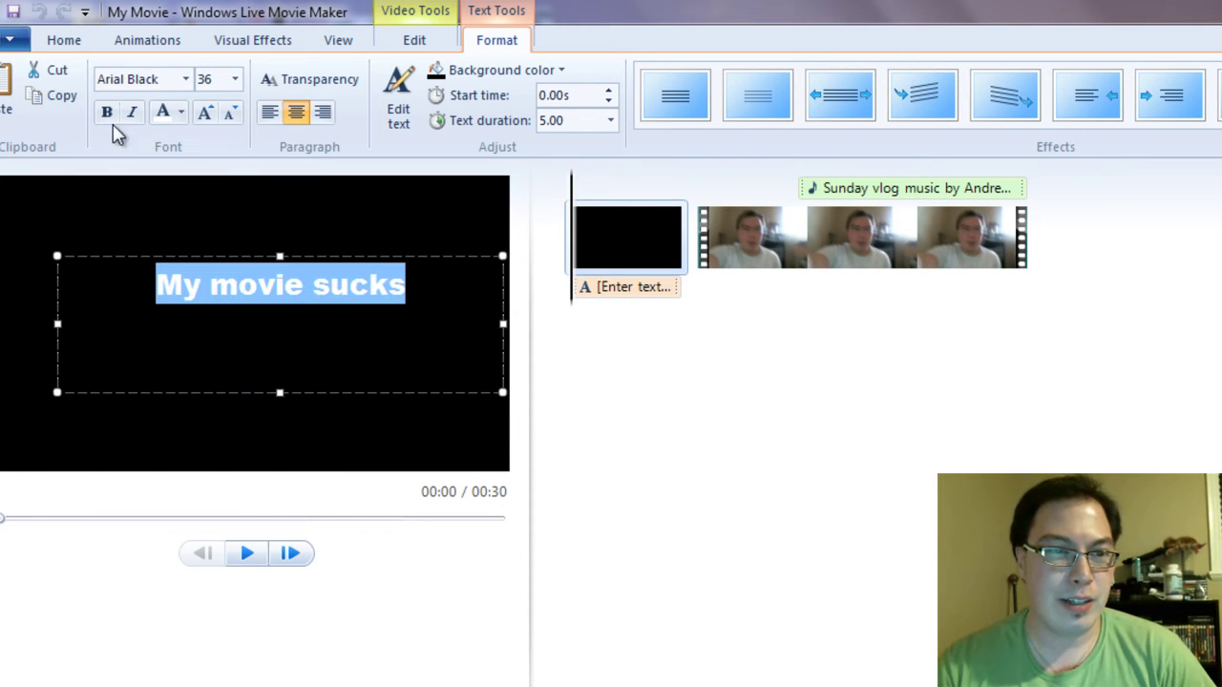
pyautogui.click(235, 78)
pyautogui.click(220, 399)
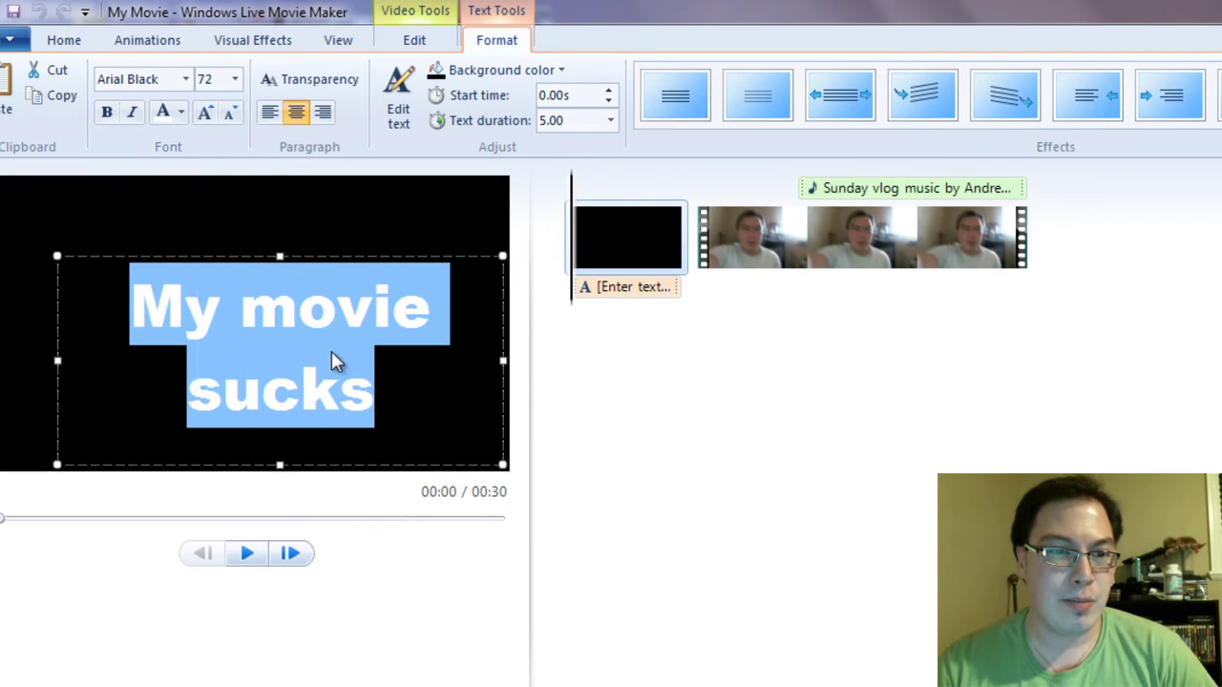
# Preview the movie and apply an animated effect to the title text.
pyautogui.click(320, 293)
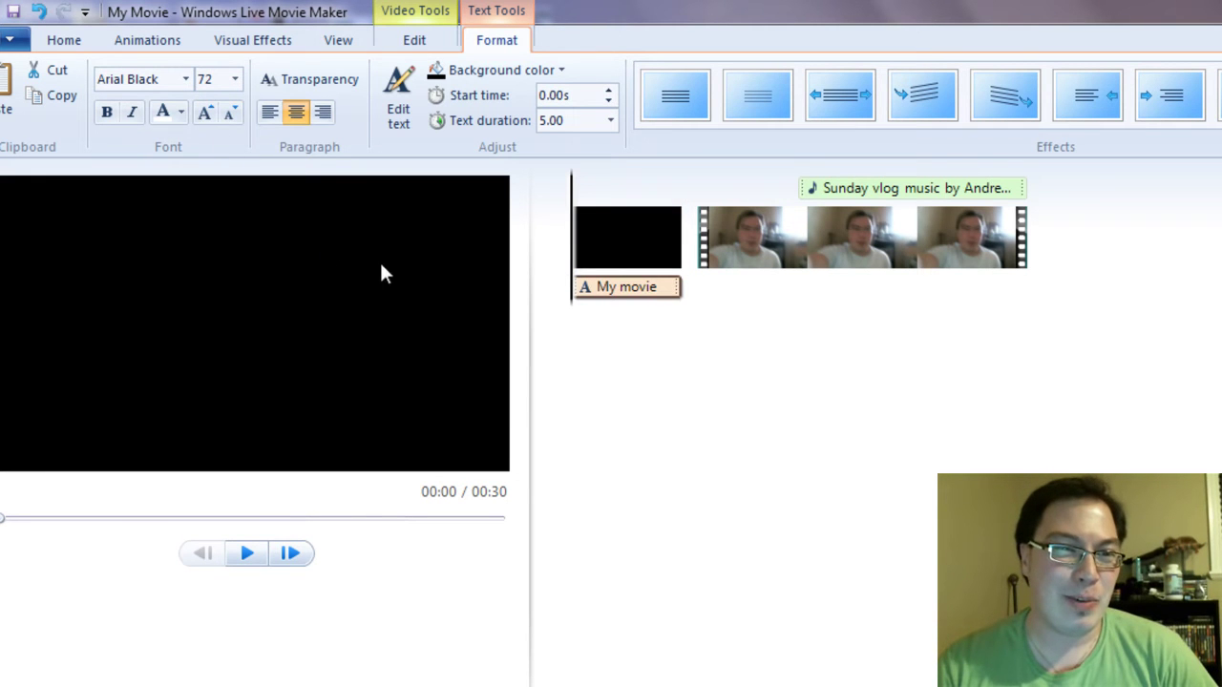
pyautogui.click(246, 553)
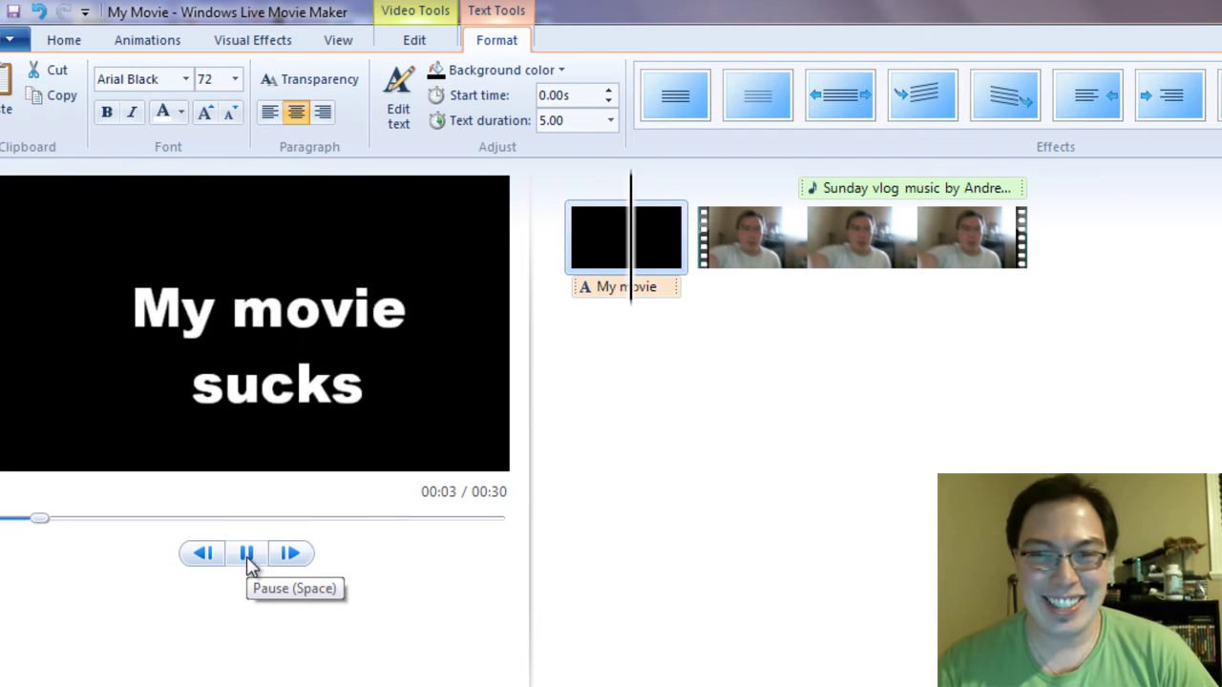
pyautogui.click(248, 556)
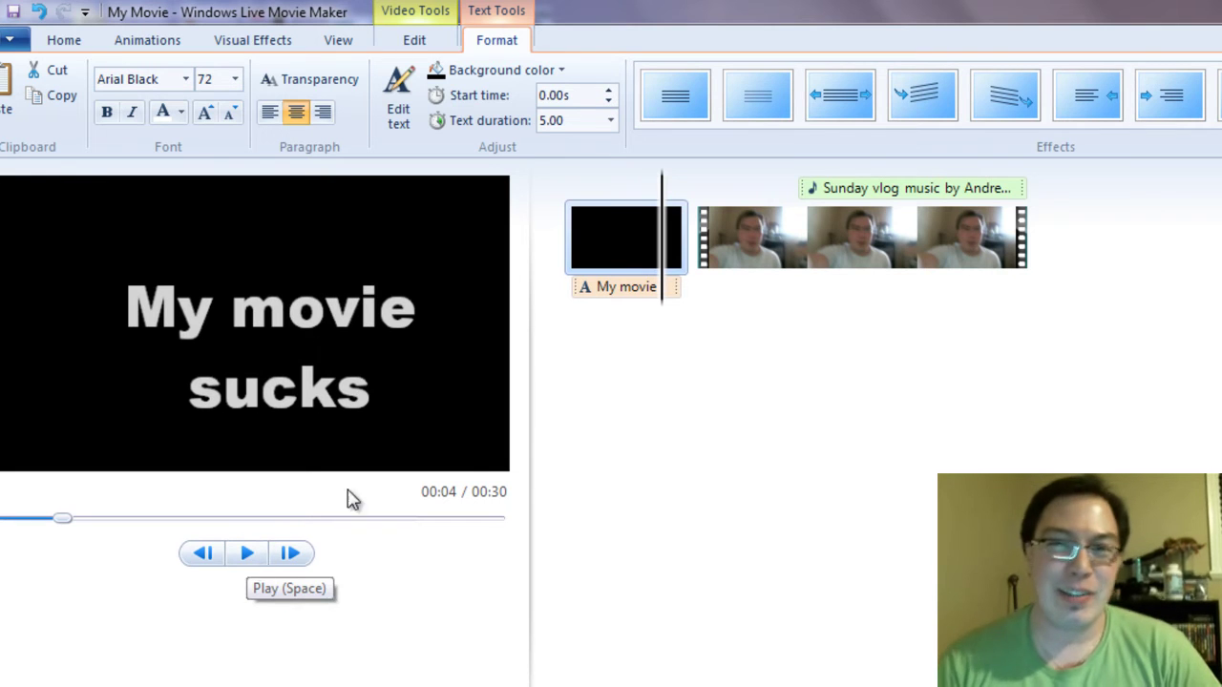
pyautogui.click(1002, 122)
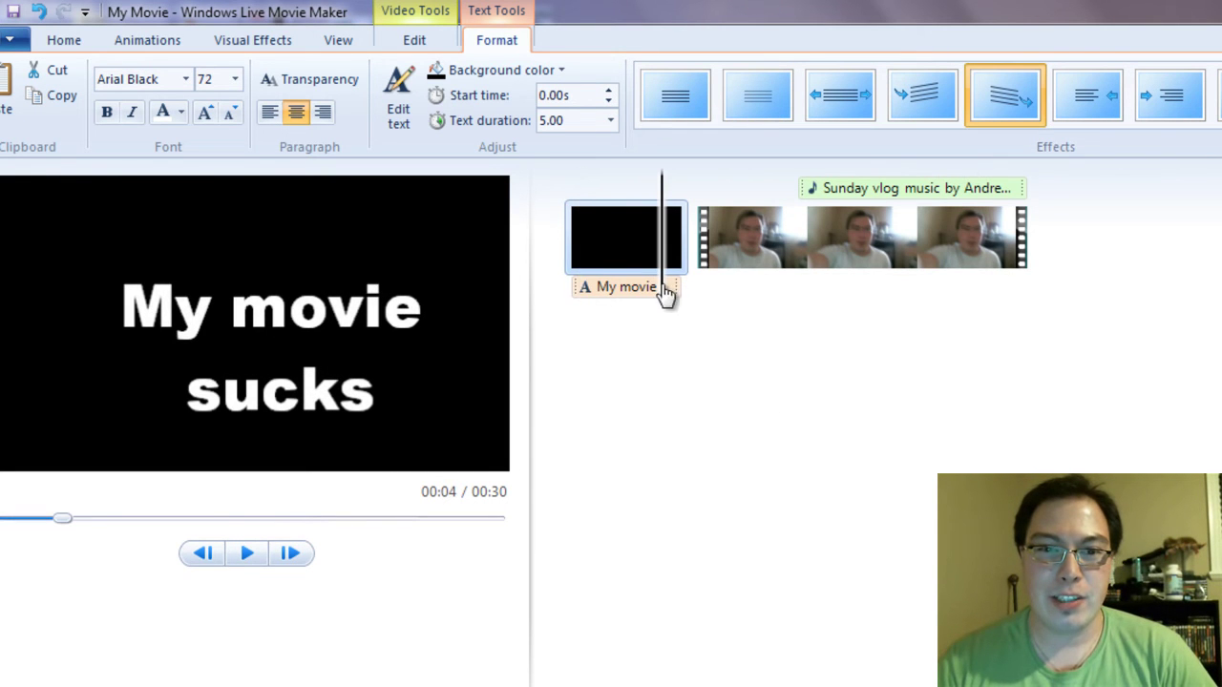
# Remove the My movie caption from the timeline.
pyautogui.moveTo(668, 292); pyautogui.dragTo(565, 296)
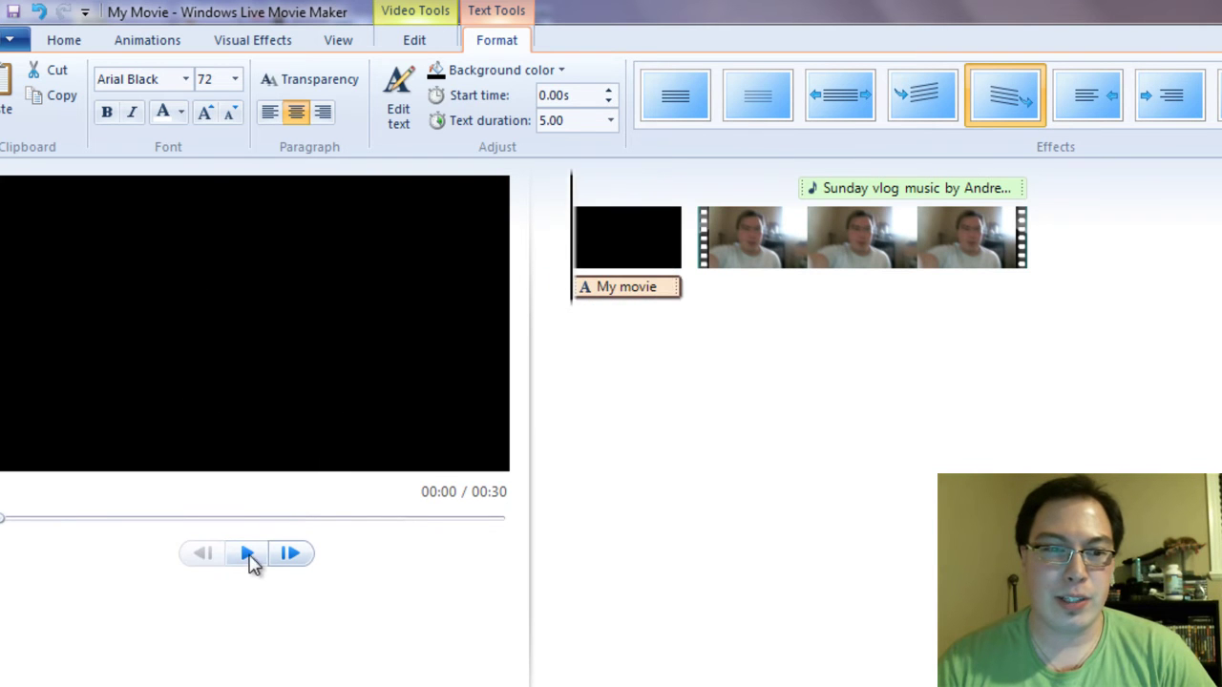
pyautogui.click(246, 553)
pyautogui.click(246, 554)
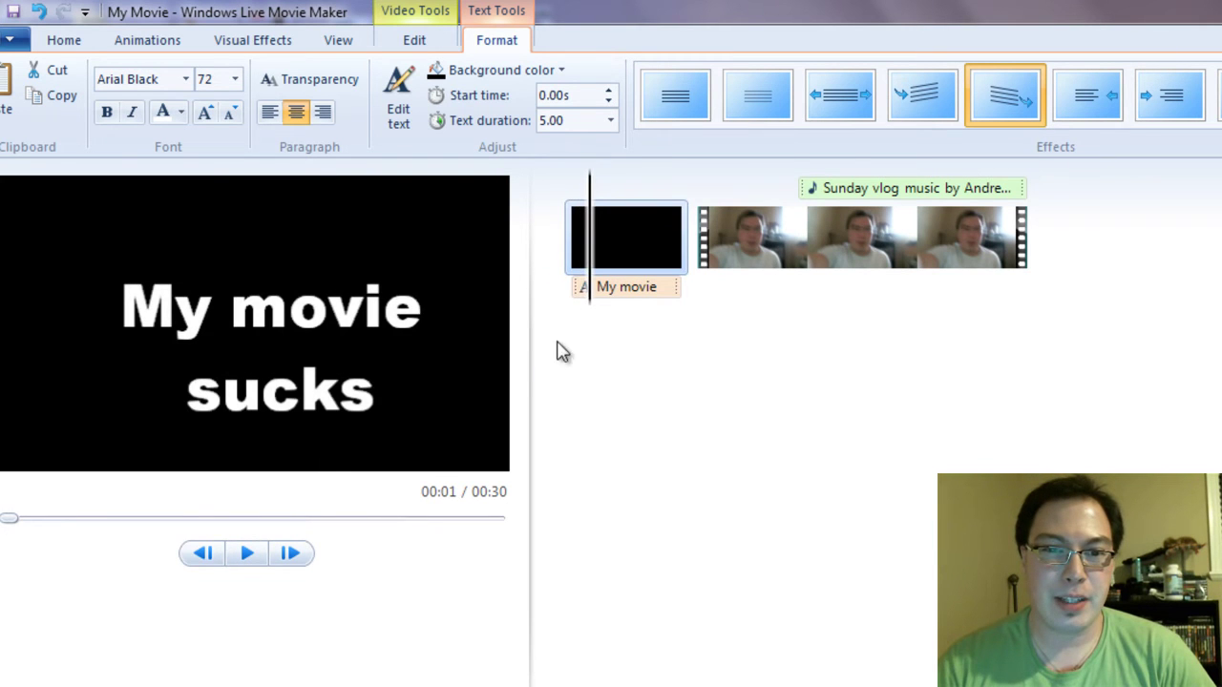
pyautogui.click(601, 298)
pyautogui.press('Delete')
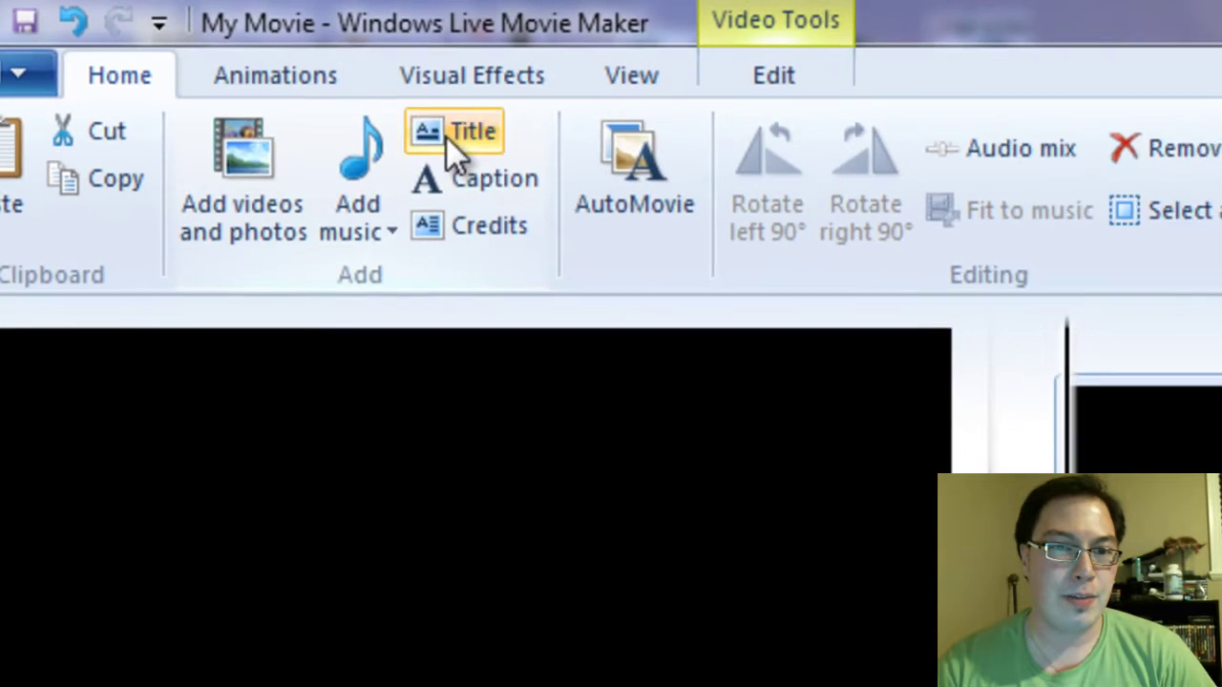
# Add a new title card before the video reading 'Sucky Movie'.
pyautogui.click(549, 160)
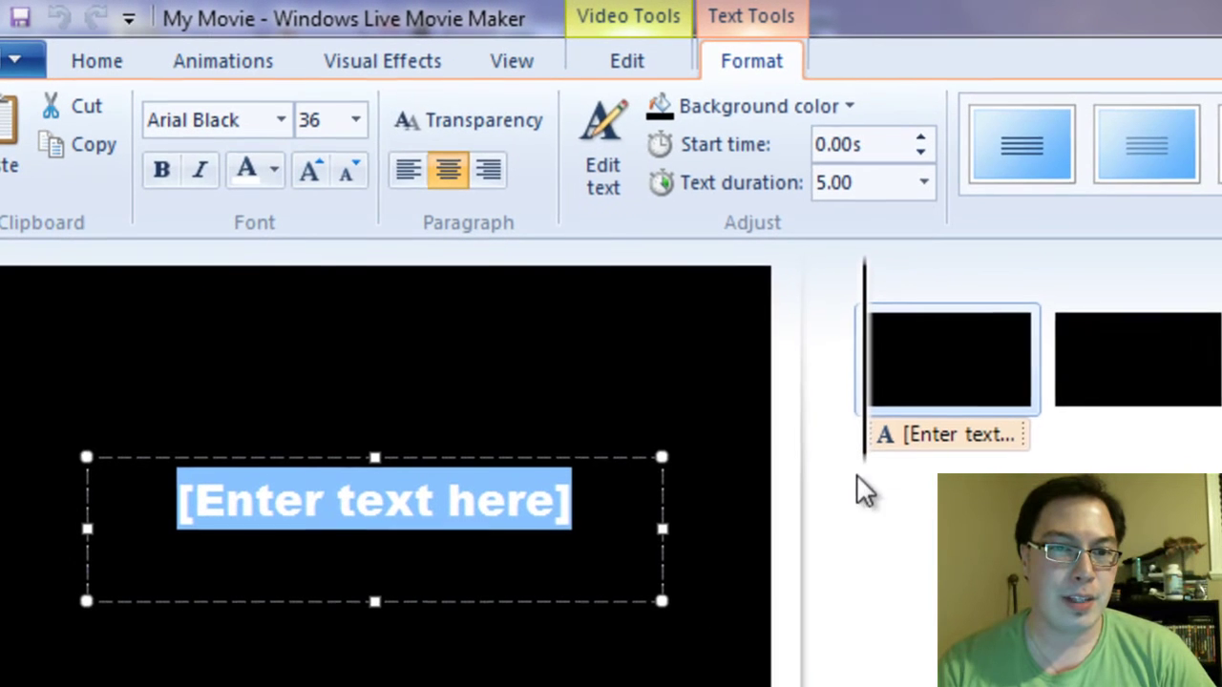
pyautogui.write('SUck')
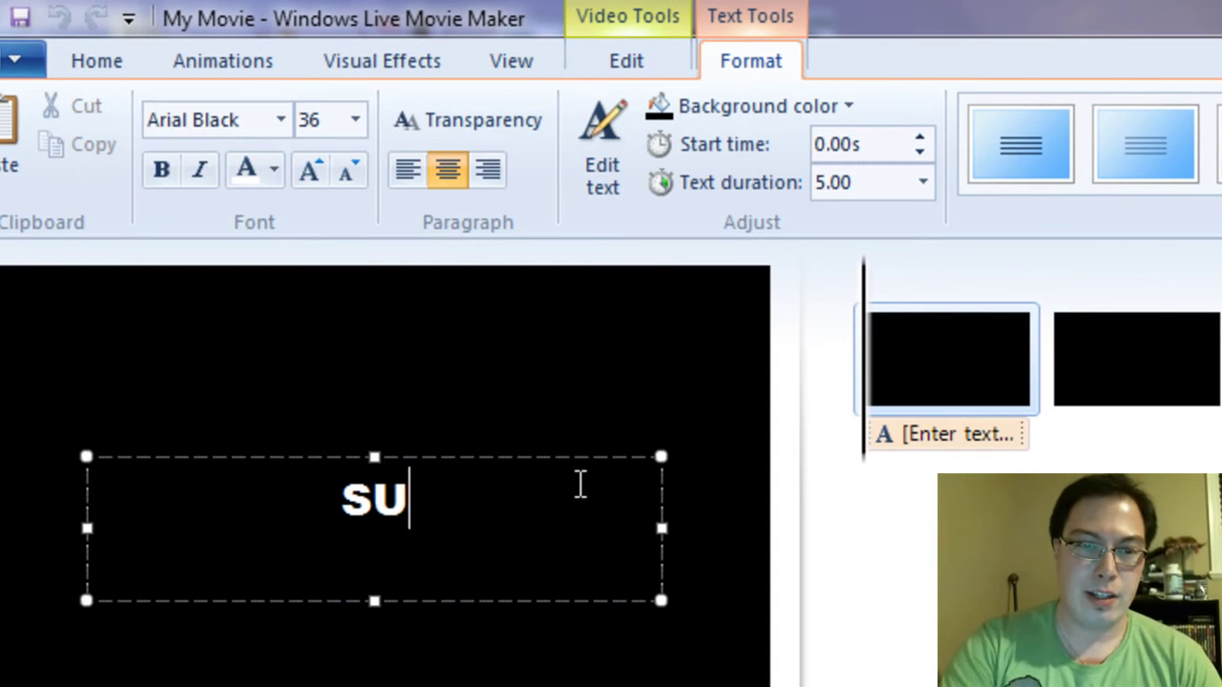
pyautogui.press('BackSpace')
pyautogui.press('BackSpace')
pyautogui.press('BackSpace')
pyautogui.press('BackSpace')
pyautogui.write('ucky Movie')
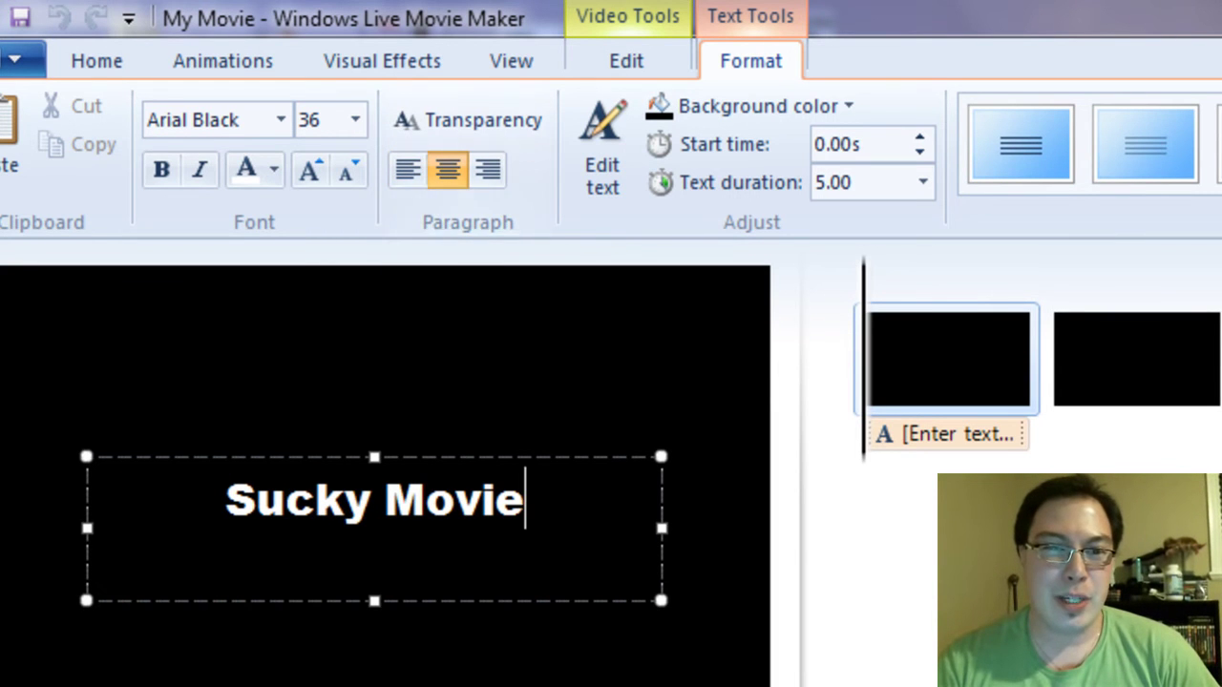
# Give the 'Sucky Movie' text an animated effect and scrub through its 5-second animation.
pyautogui.click(1215, 143)
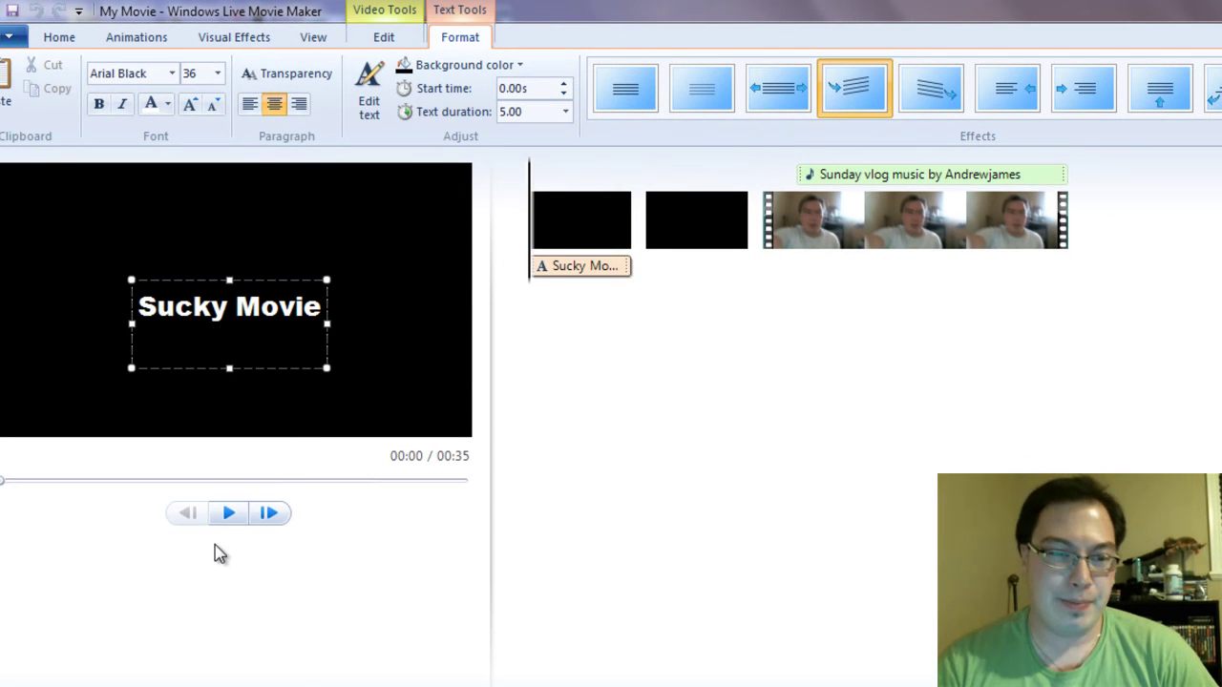
pyautogui.click(227, 515)
pyautogui.click(232, 515)
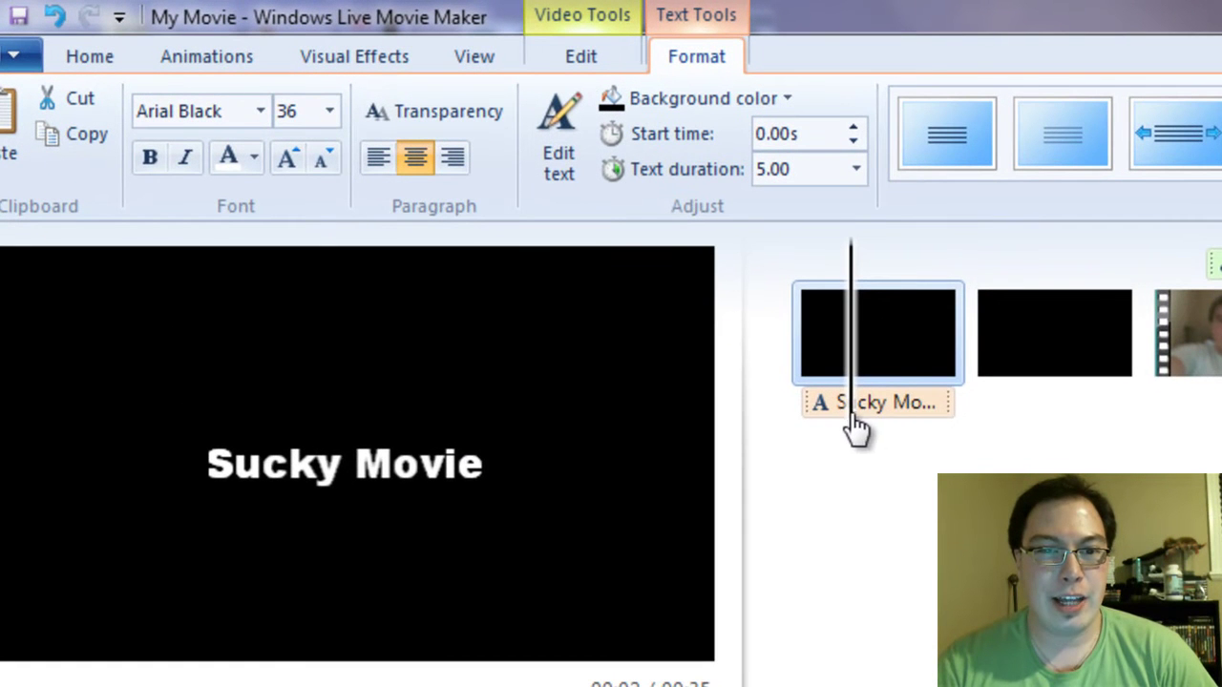
pyautogui.moveTo(856, 430); pyautogui.dragTo(791, 450)
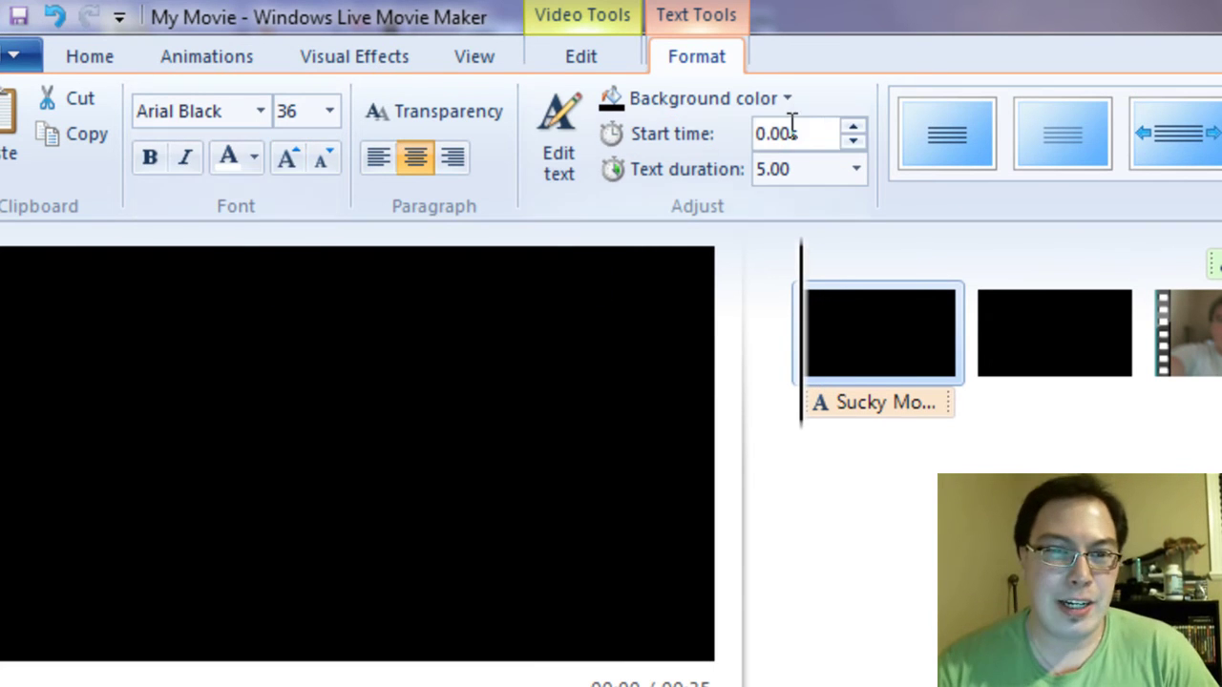
# Set the Sucky Movie caption's start time to 0.12s and text duration to 22.50 seconds.
pyautogui.click(854, 127)
pyautogui.click(854, 127)
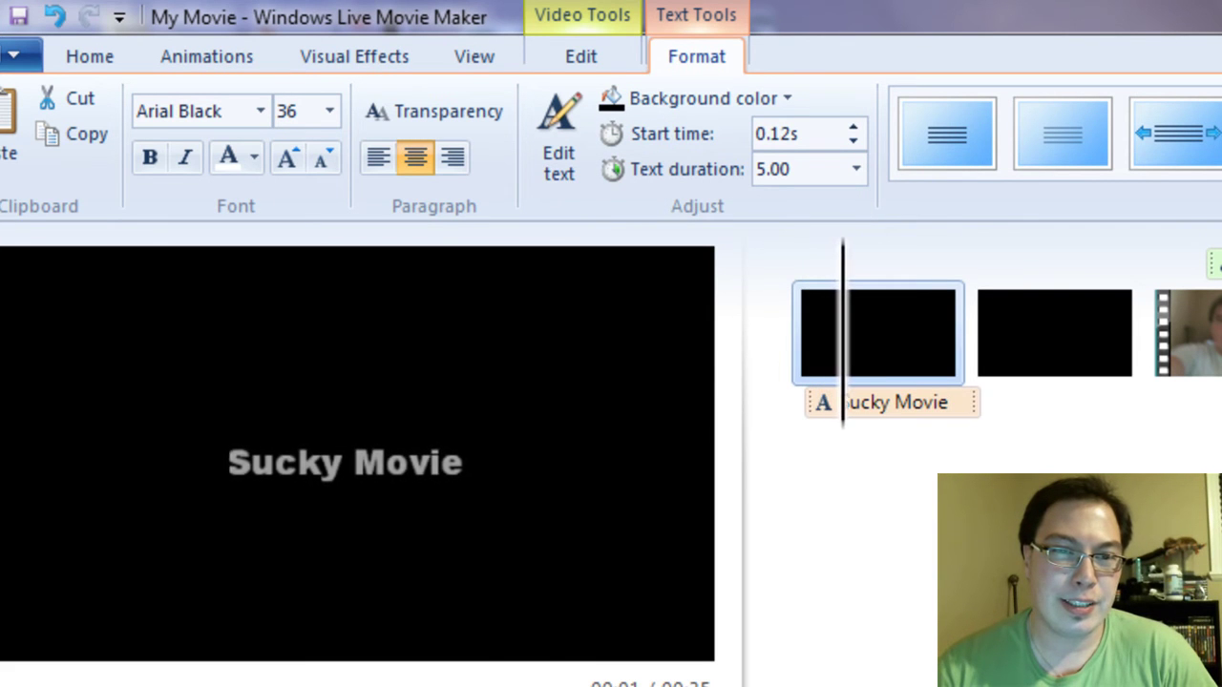
pyautogui.click(856, 172)
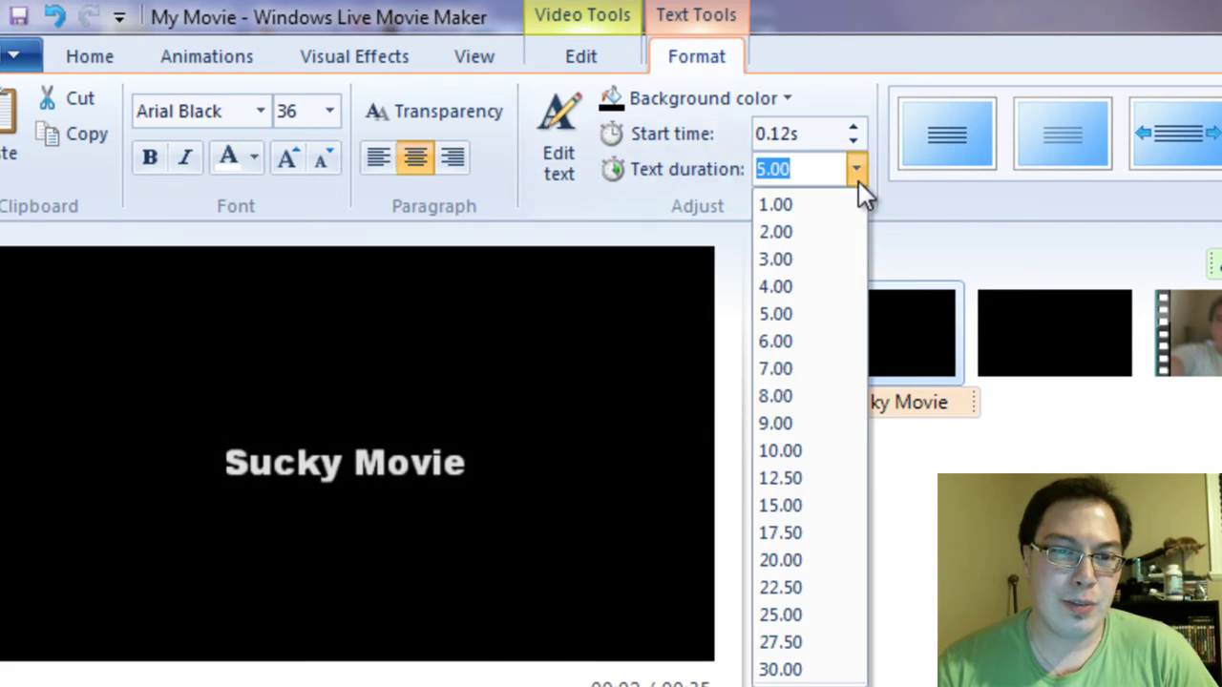
pyautogui.click(794, 587)
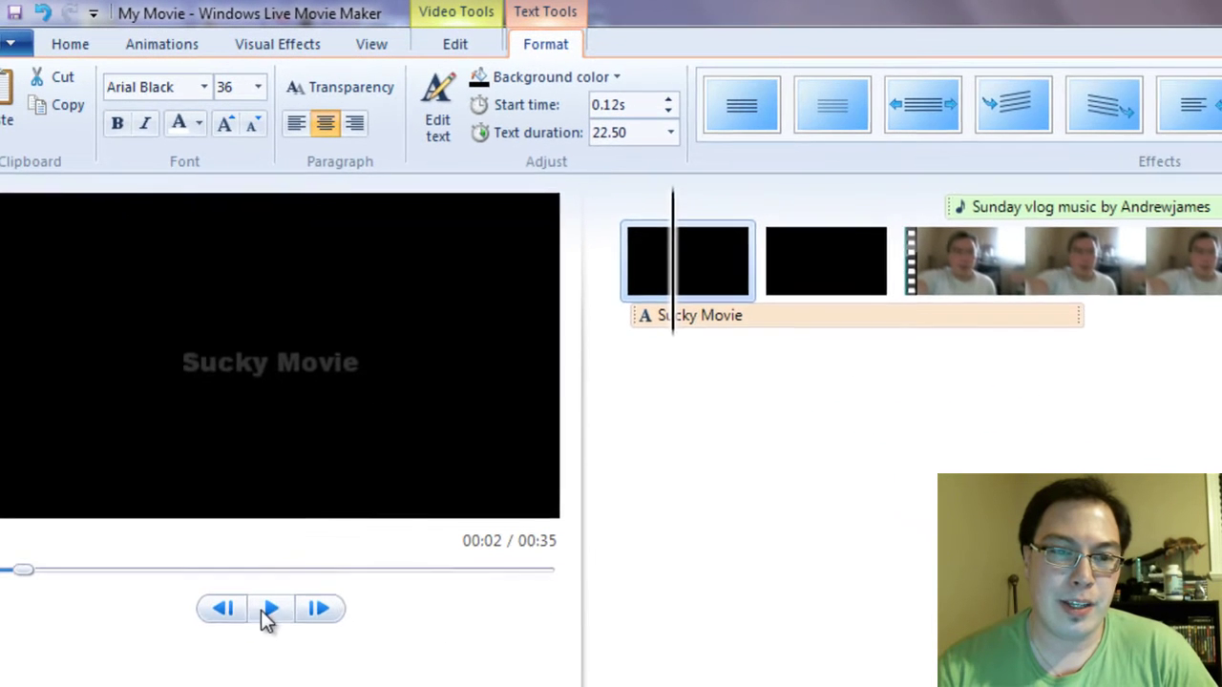
pyautogui.click(267, 616)
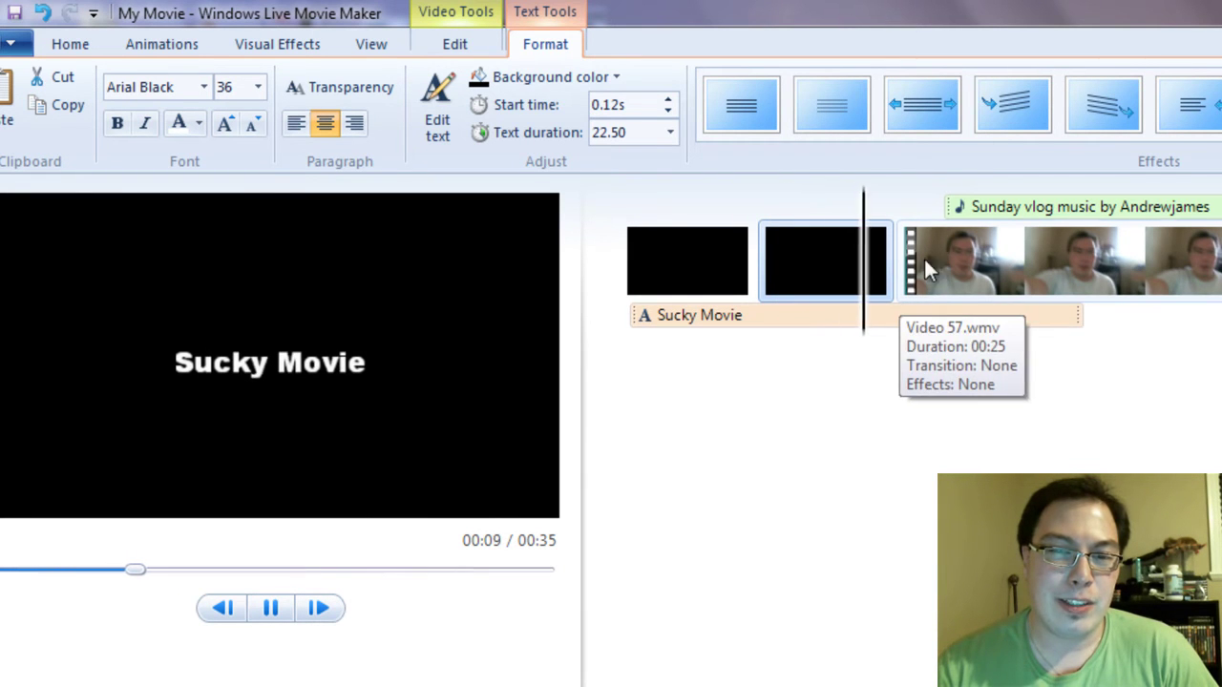
# Over the webcam footage, widen, lower and enlarge the Sucky Movie text box.
pyautogui.click(271, 611)
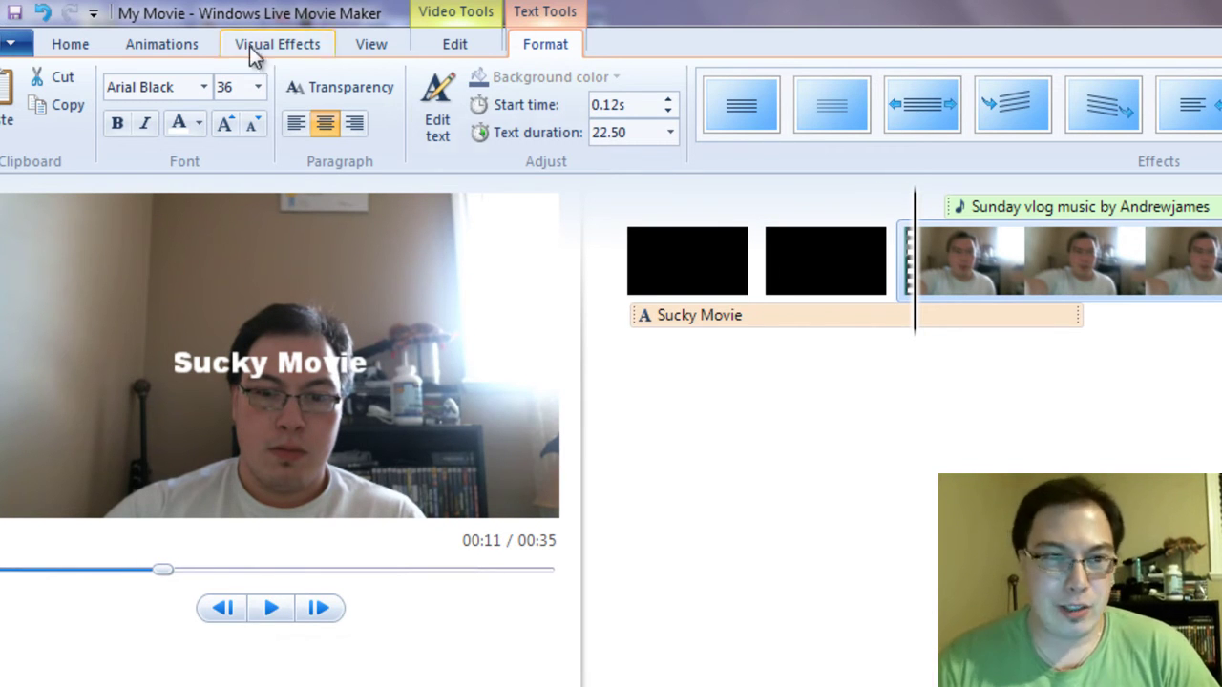
pyautogui.click(340, 86)
pyautogui.click(282, 401)
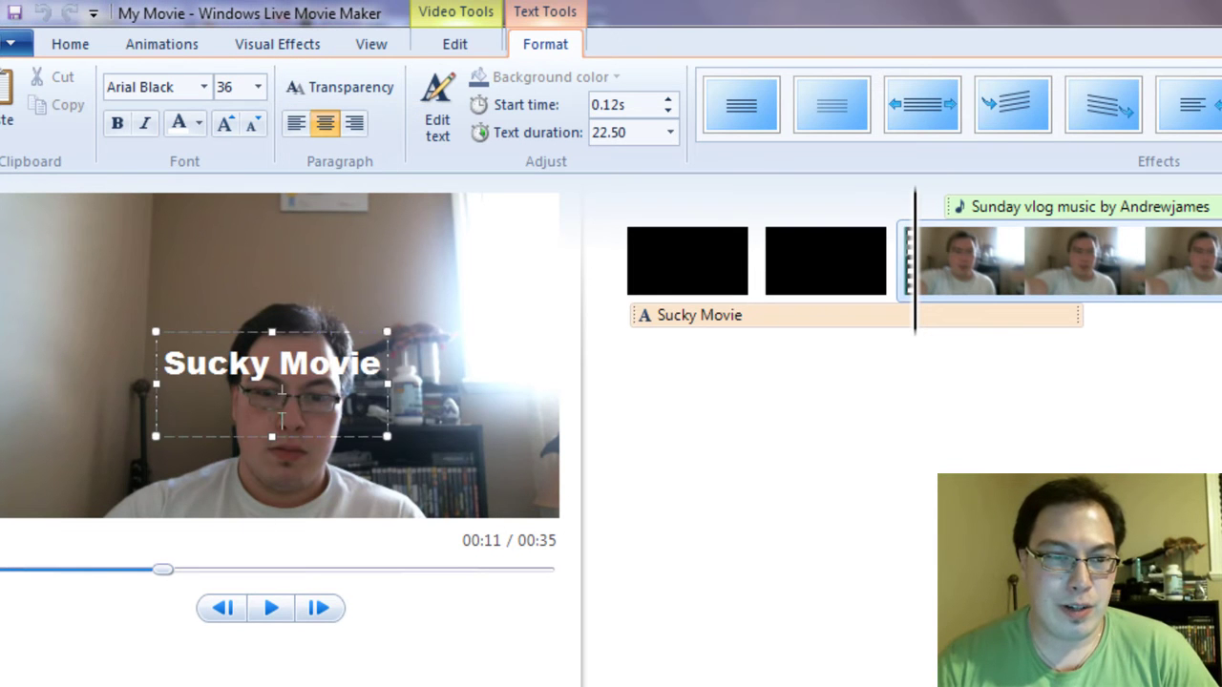
pyautogui.moveTo(387, 436); pyautogui.dragTo(523, 436)
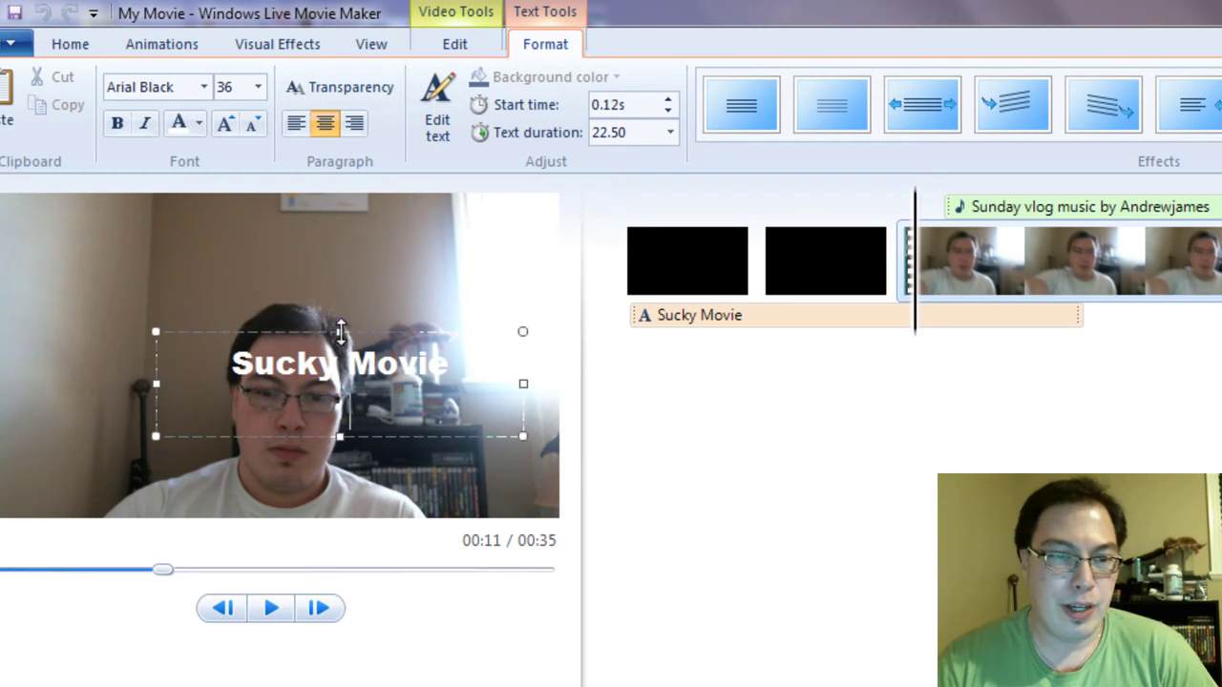
pyautogui.moveTo(318, 332); pyautogui.dragTo(319, 354)
pyautogui.moveTo(152, 351); pyautogui.dragTo(59, 321)
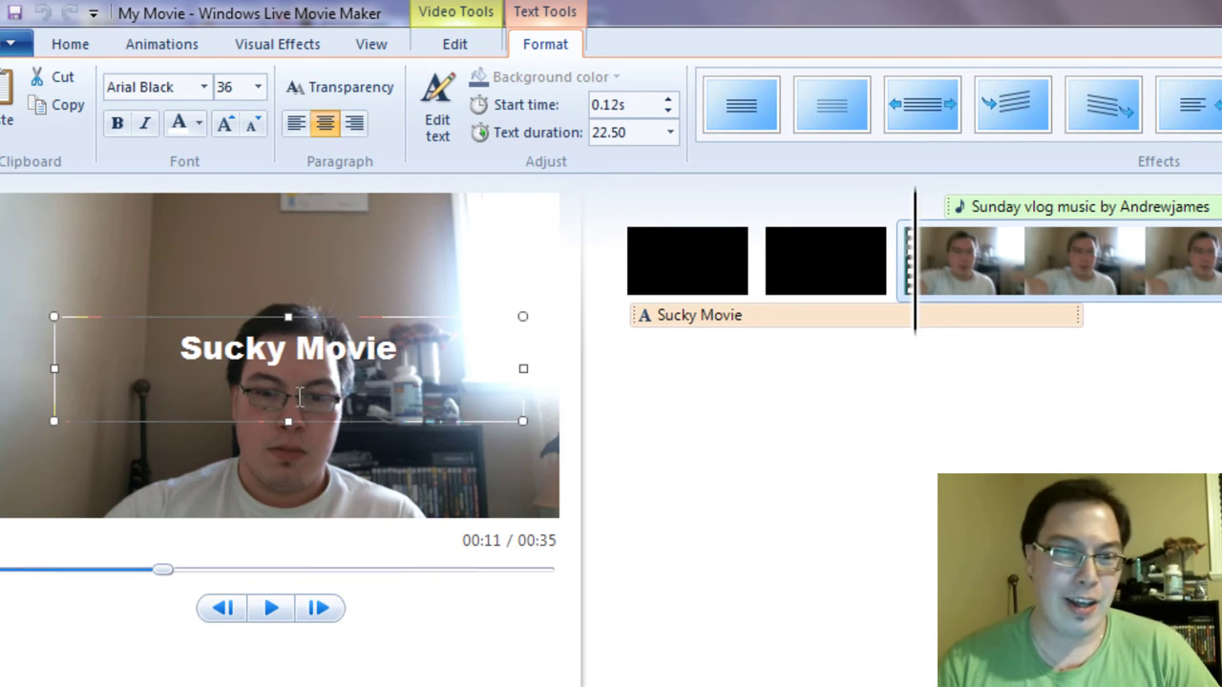
# Pull the Sucky Movie box's bottom-right corner slightly inward to narrow it.
pyautogui.moveTo(520, 413)
pyautogui.mouseDown()
pyautogui.moveTo(481, 420)
pyautogui.moveTo(518, 420)
pyautogui.mouseUp()
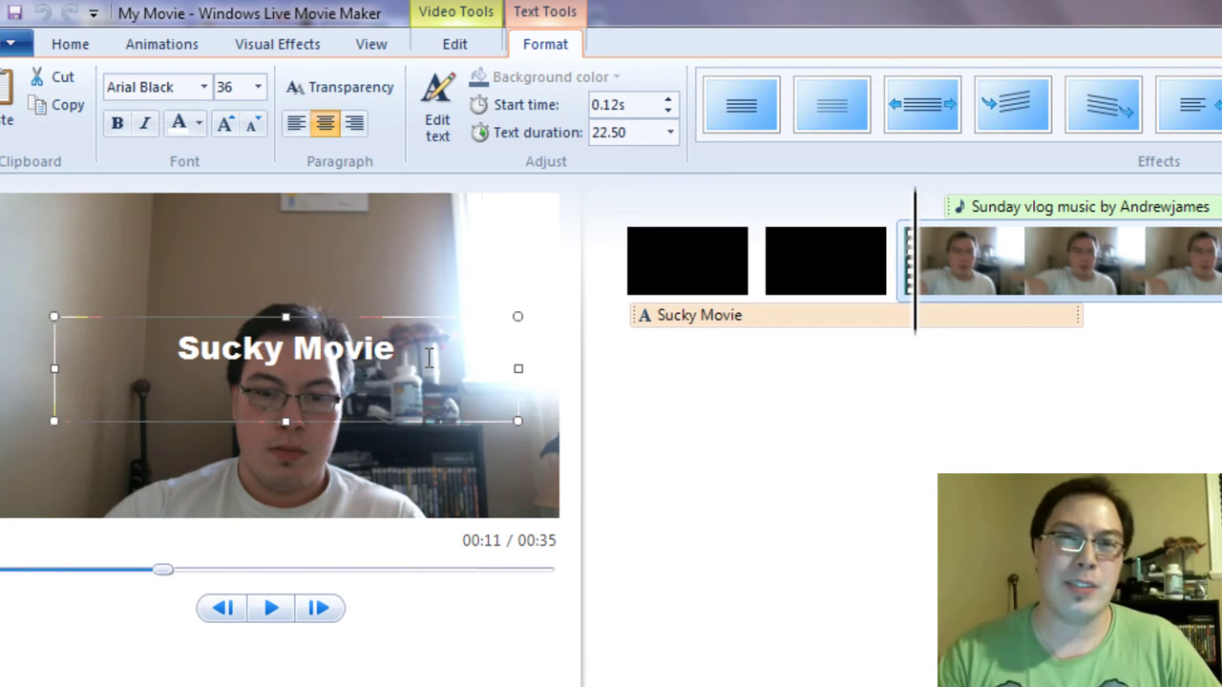
# Apply a 1-second transition, then select and delete the extra second black clip.
pyautogui.click(188, 50)
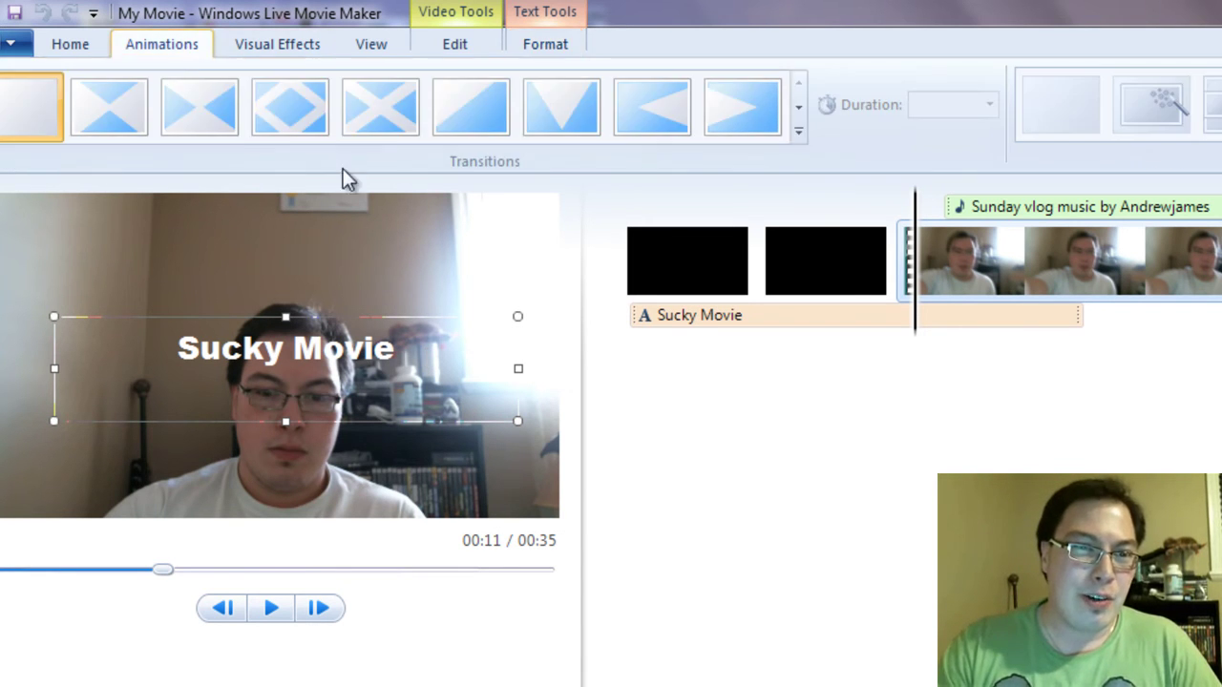
pyautogui.click(371, 119)
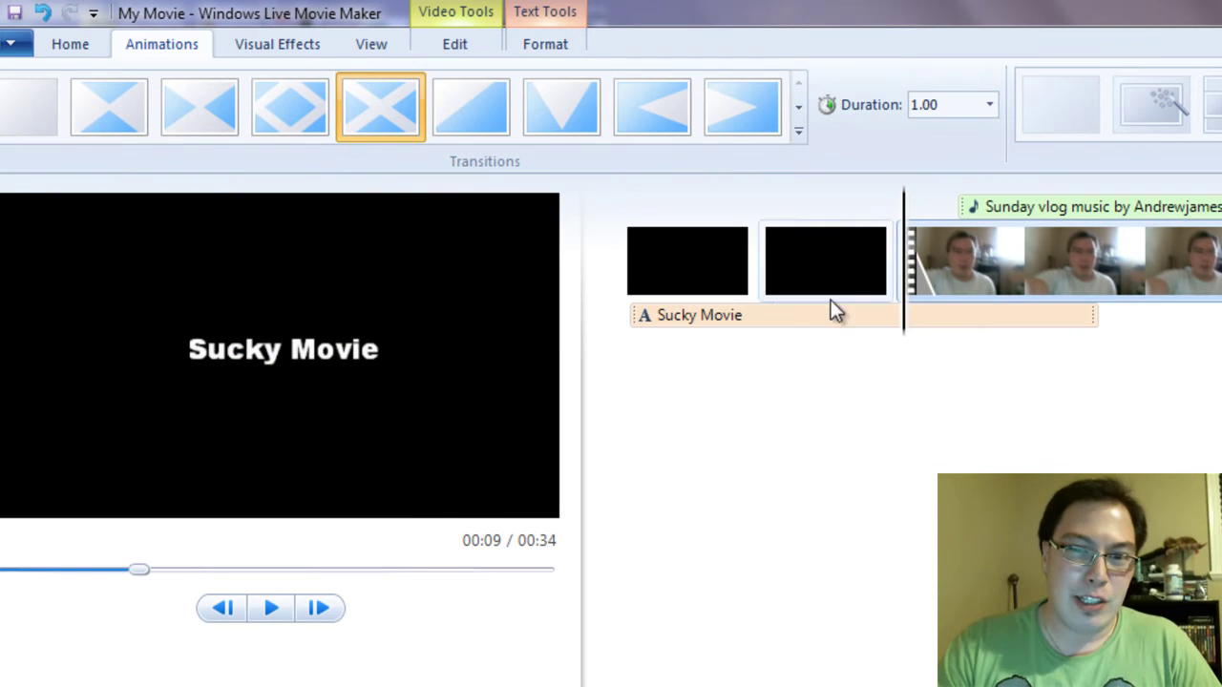
pyautogui.click(225, 616)
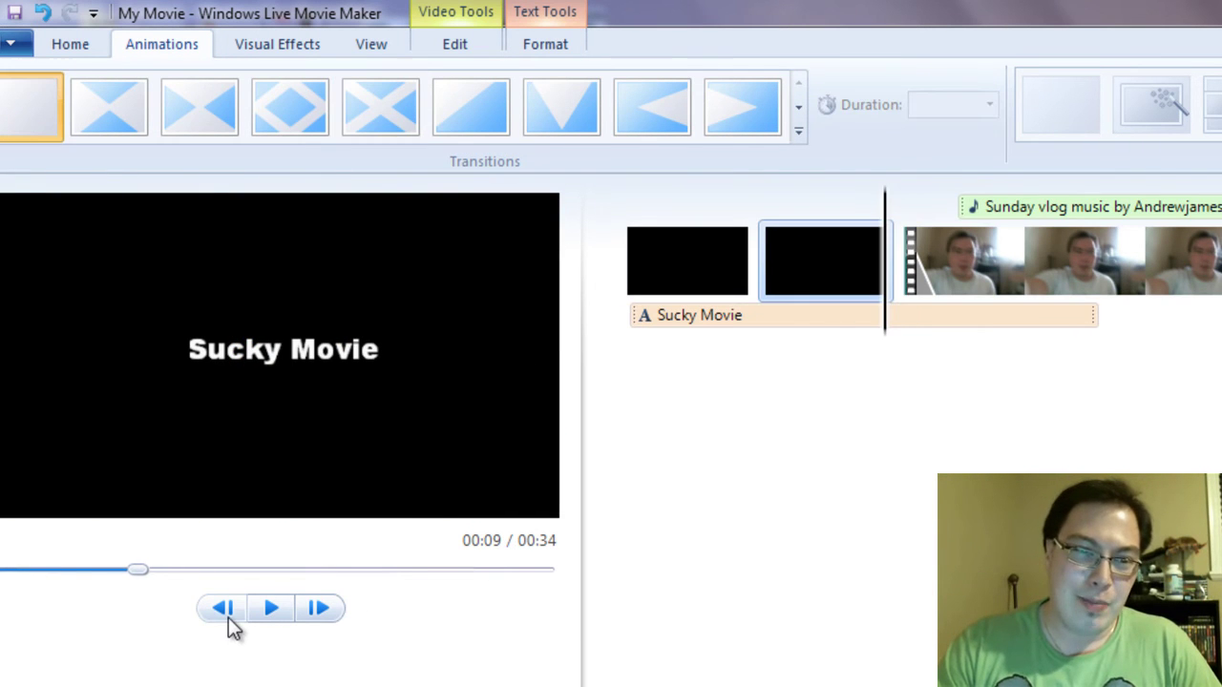
pyautogui.moveTo(890, 319); pyautogui.dragTo(563, 330)
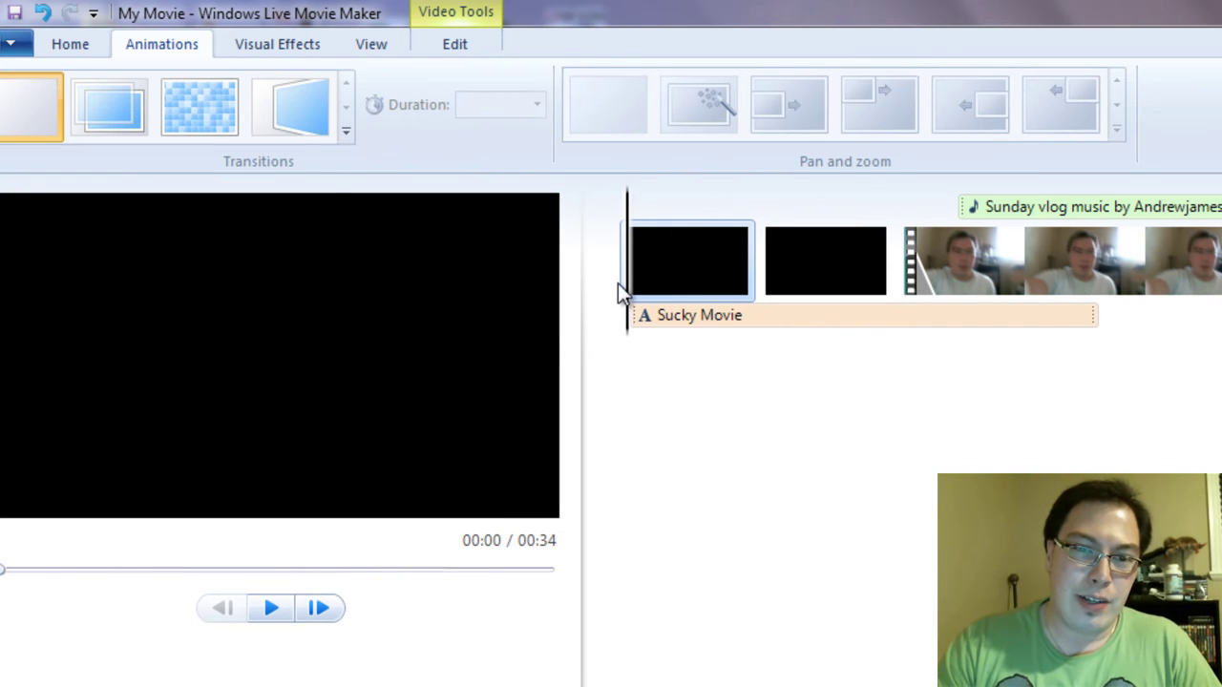
pyautogui.moveTo(629, 295); pyautogui.dragTo(797, 282)
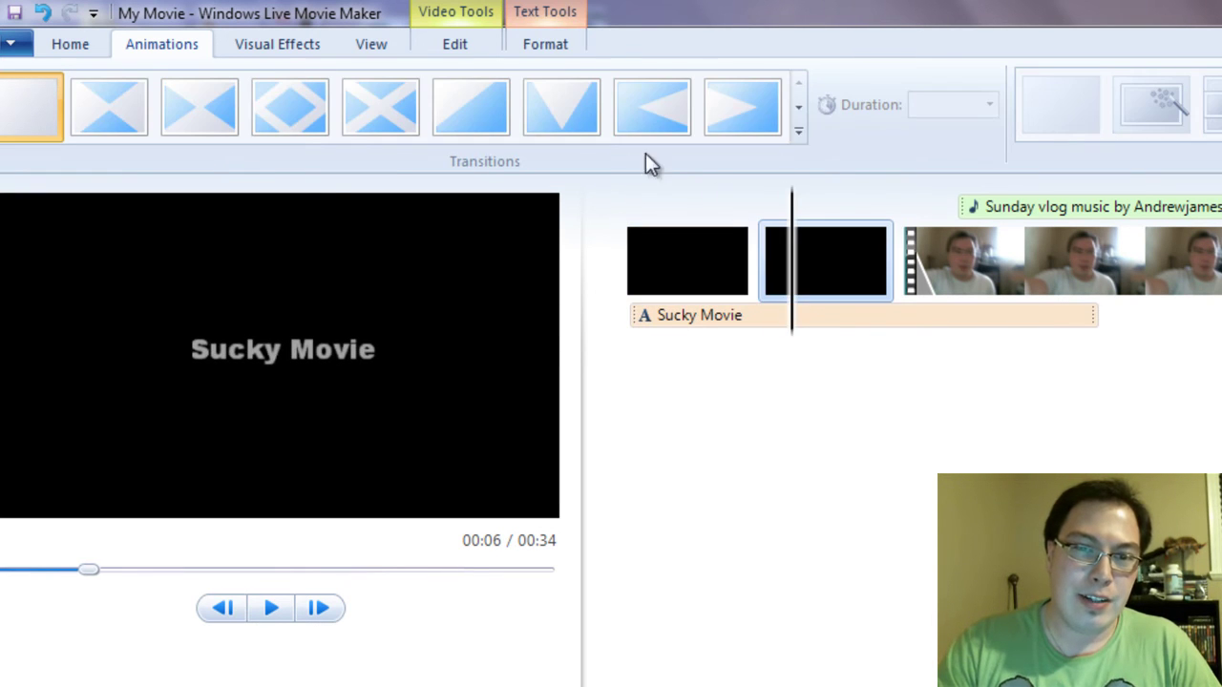
pyautogui.click(647, 107)
pyautogui.click(271, 608)
pyautogui.click(831, 293)
pyautogui.press('Delete')
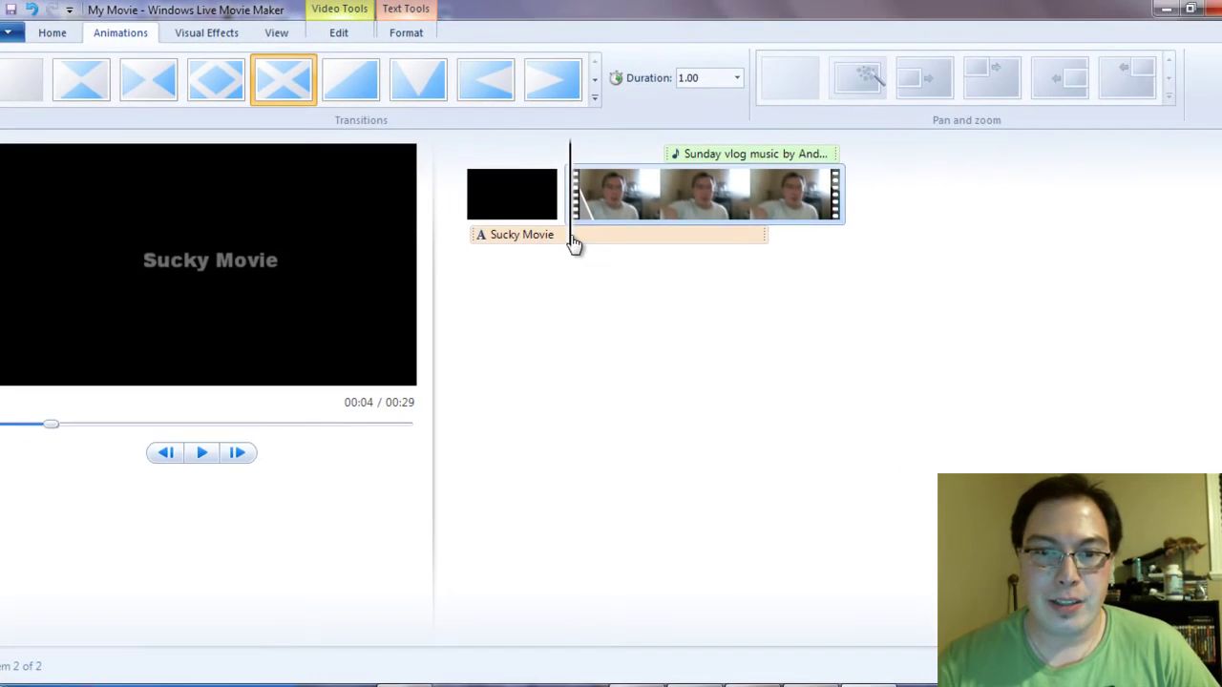
# Replay the opening, then drag the Sucky Movie caption right so it starts at the webcam clip.
pyautogui.moveTo(741, 320)
pyautogui.mouseDown()
pyautogui.moveTo(791, 324)
pyautogui.moveTo(754, 335)
pyautogui.mouseUp()
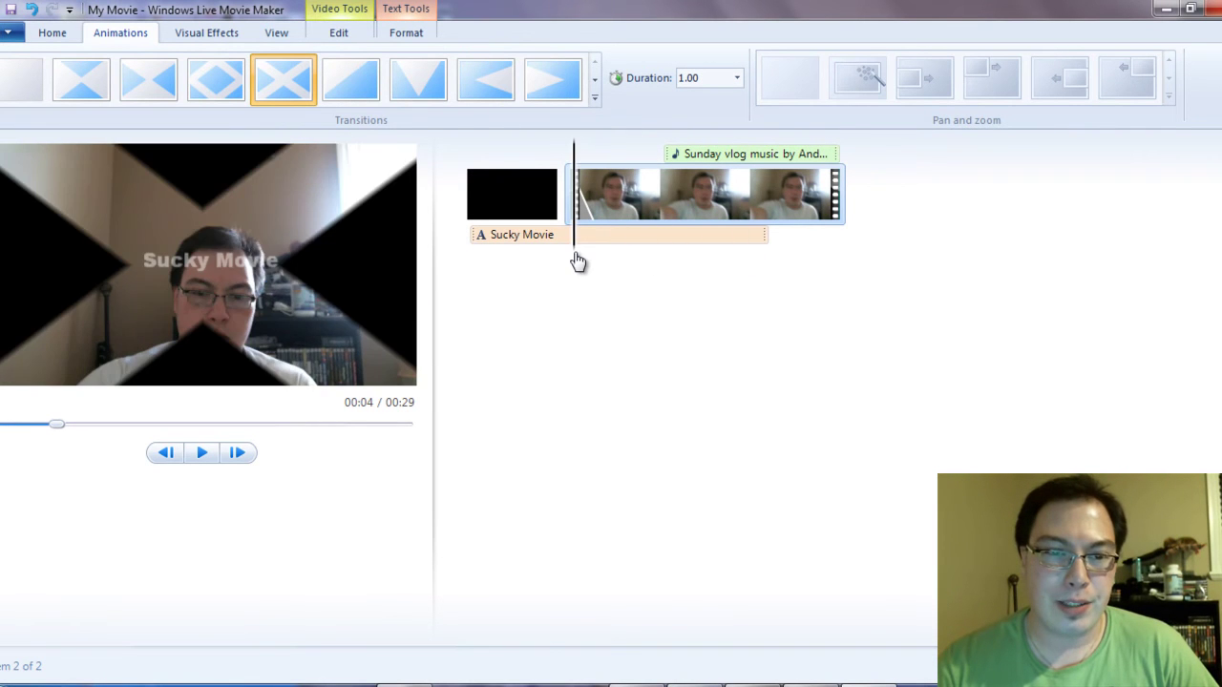
pyautogui.click(571, 261)
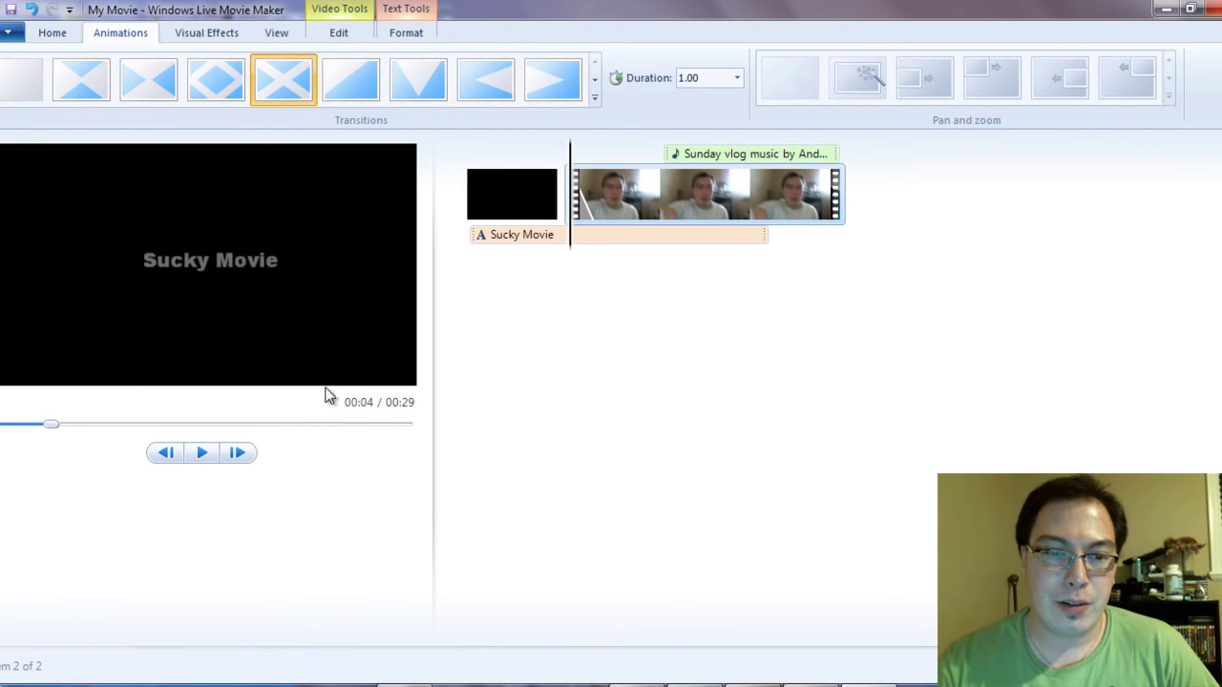
pyautogui.click(202, 455)
pyautogui.click(201, 457)
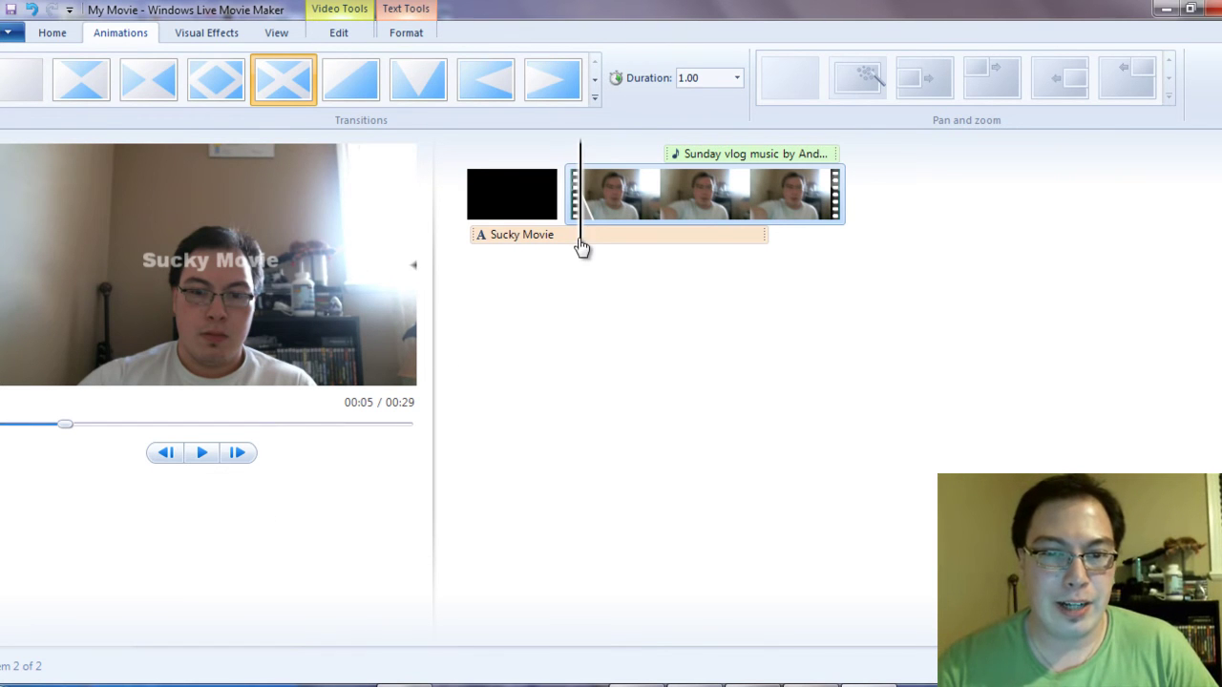
pyautogui.click(445, 262)
pyautogui.click(509, 197)
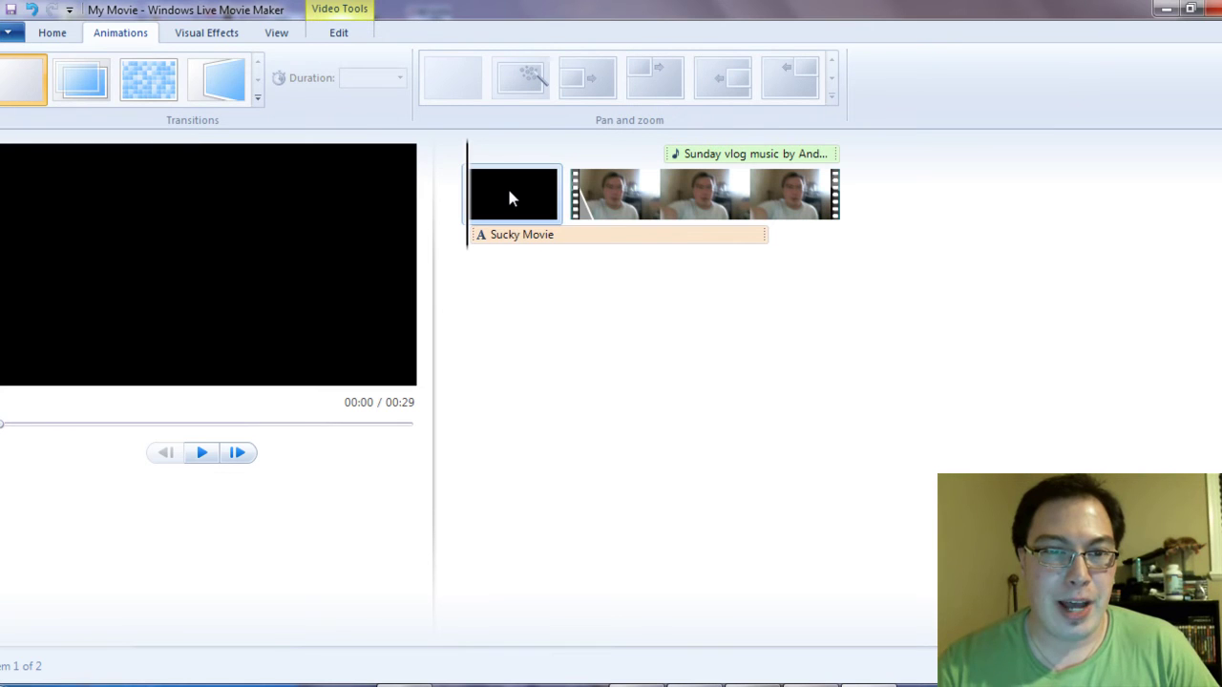
pyautogui.rightClick(511, 198)
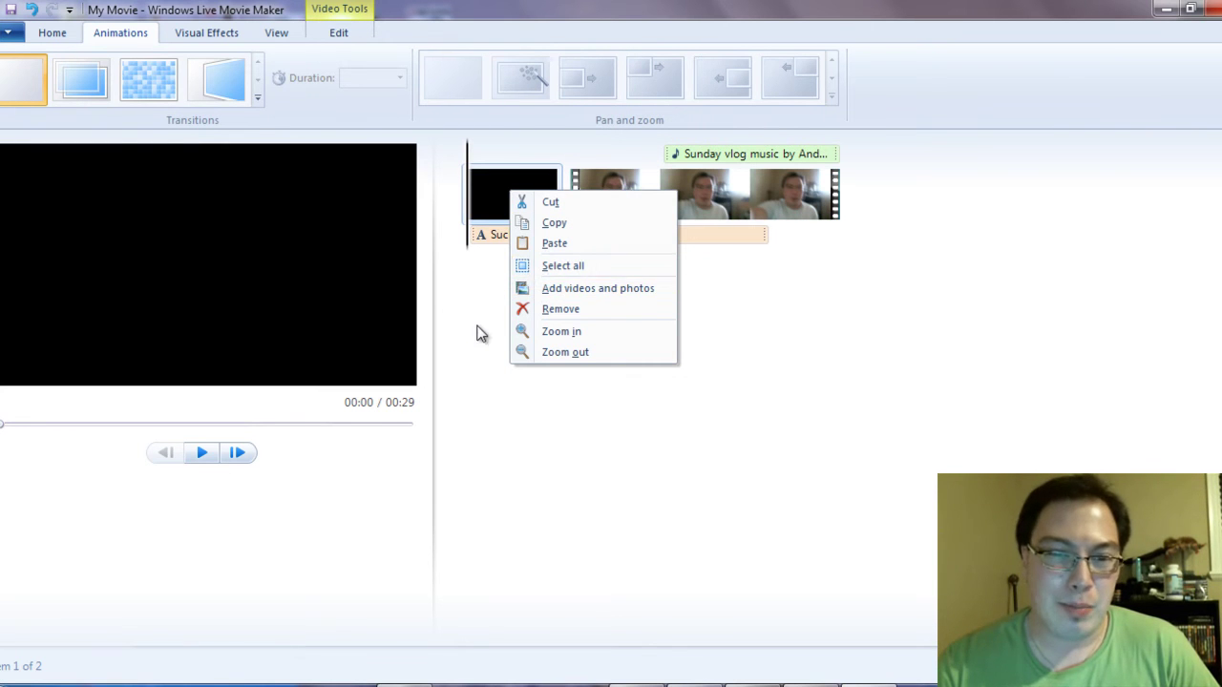
pyautogui.click(517, 179)
pyautogui.click(211, 456)
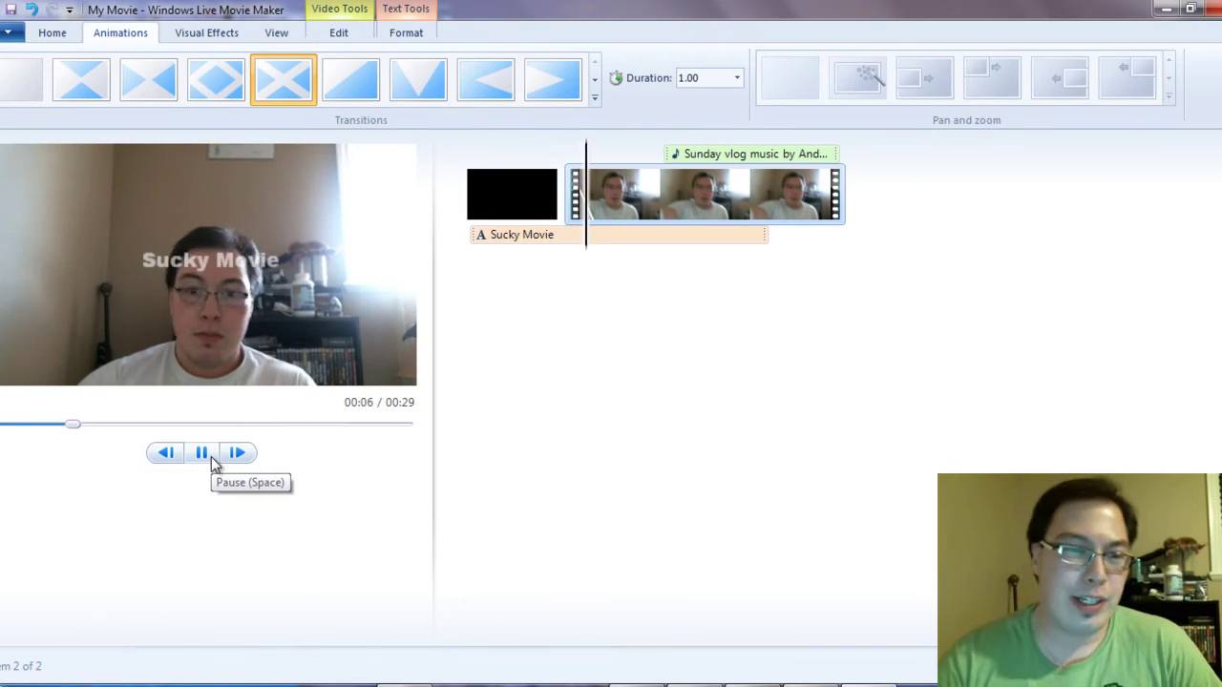
pyautogui.click(211, 456)
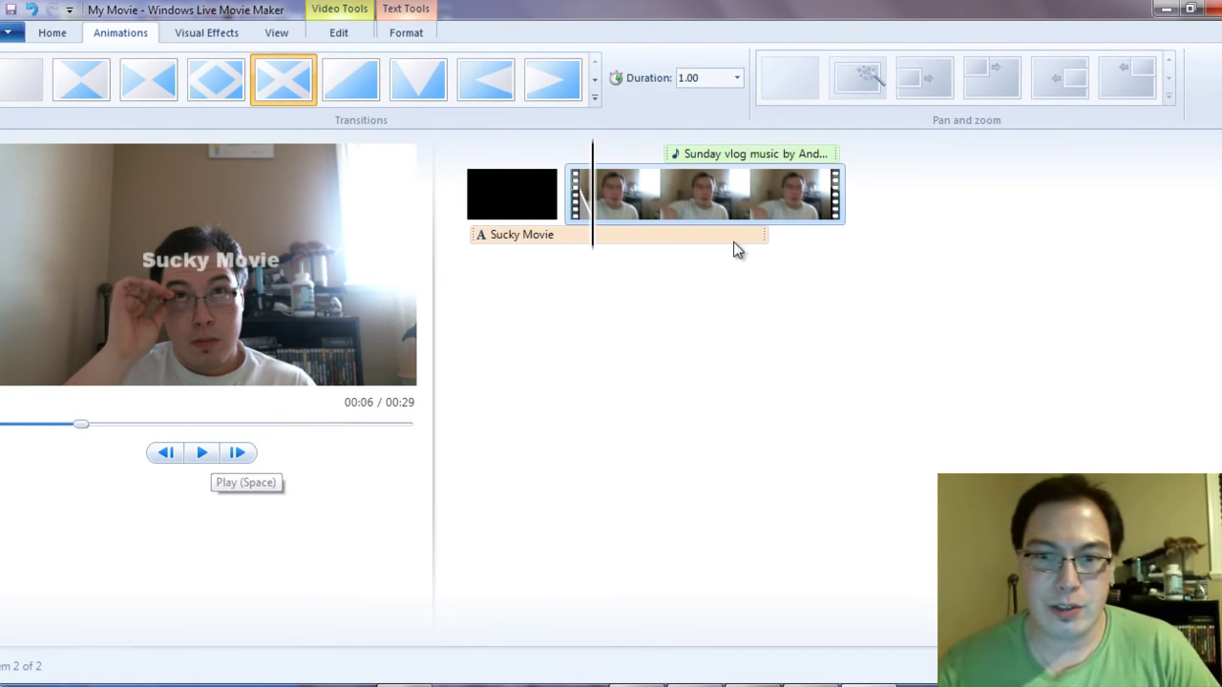
pyautogui.moveTo(770, 242); pyautogui.dragTo(587, 250)
# Set the Sucky Movie caption's text duration to 8.00 seconds and drag it back to 0.00s.
pyautogui.click(497, 241)
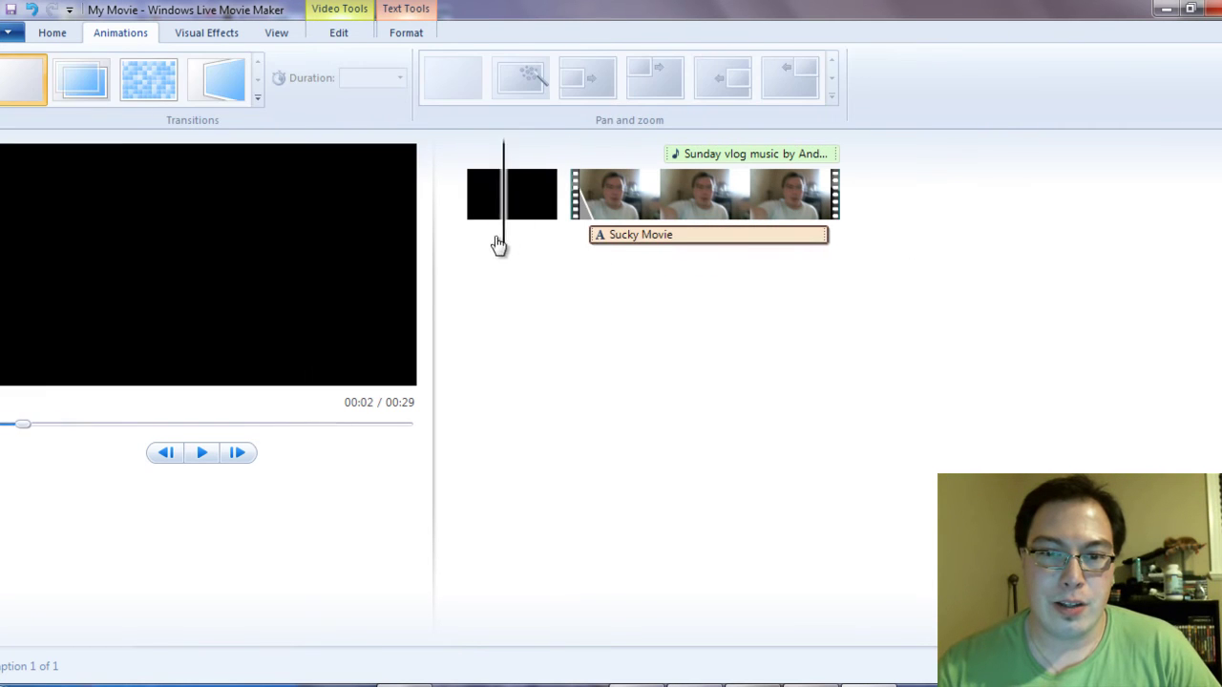
pyautogui.click(620, 241)
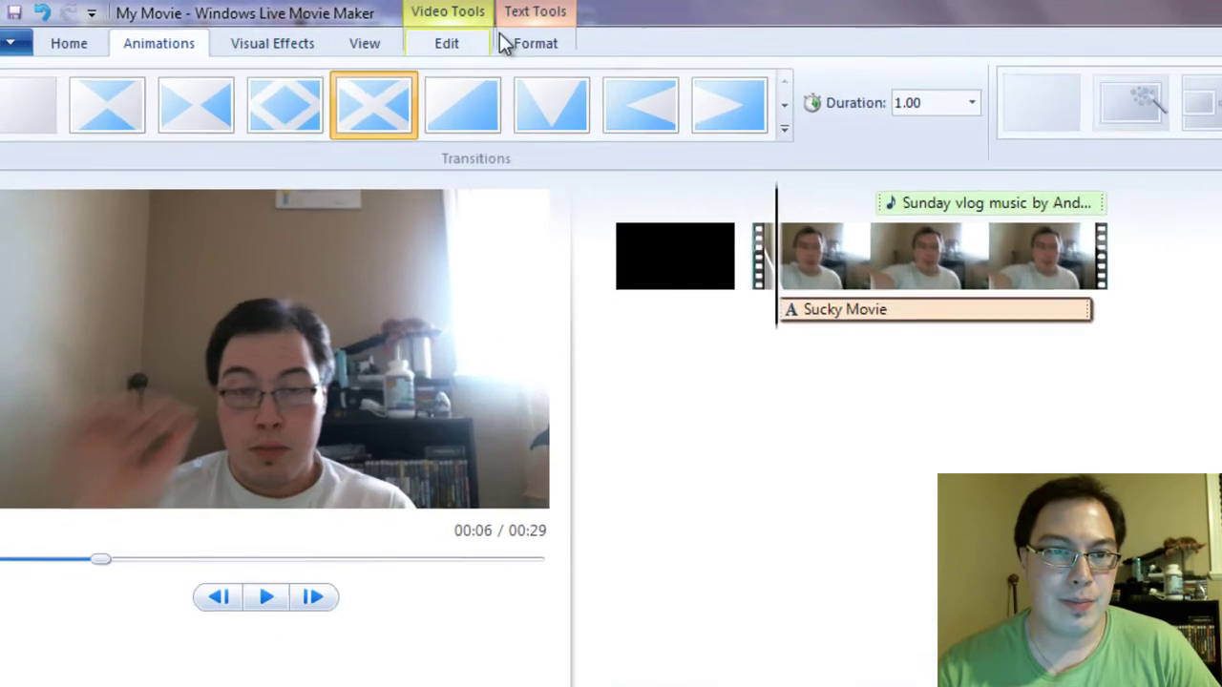
pyautogui.click(395, 32)
pyautogui.click(922, 181)
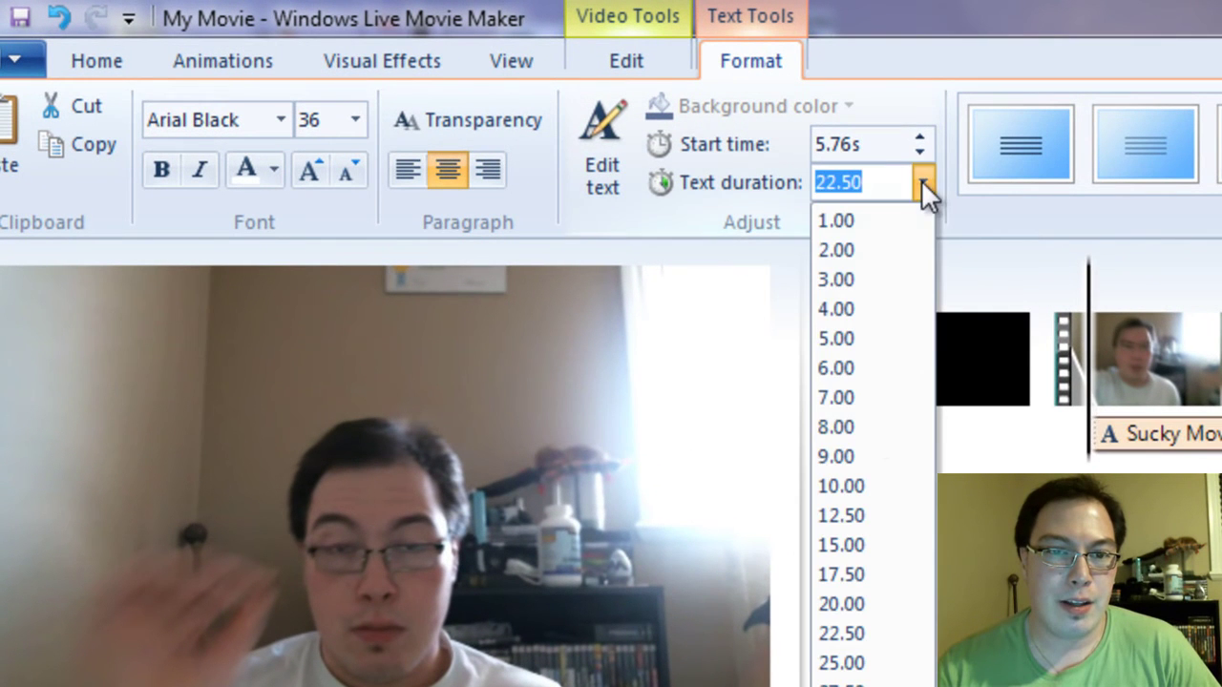
pyautogui.click(868, 423)
pyautogui.moveTo(1067, 451); pyautogui.dragTo(907, 445)
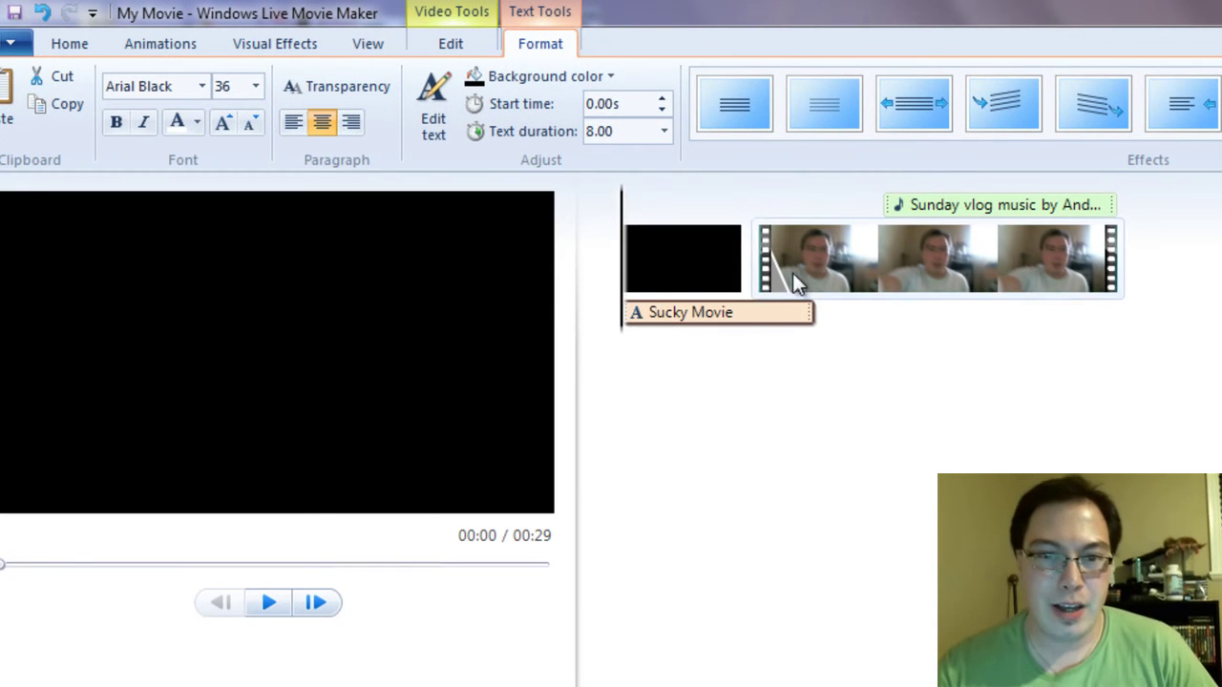
# Remove the unwanted part of the webcam clip.
pyautogui.click(761, 267)
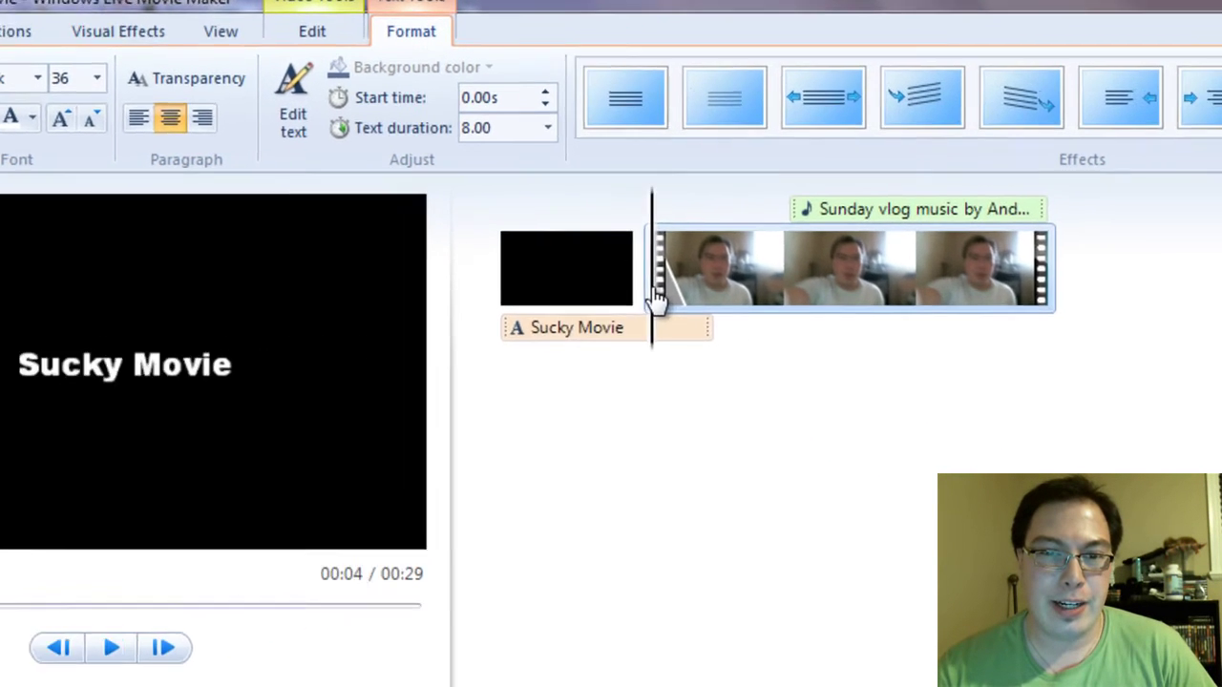
pyautogui.click(775, 300)
pyautogui.rightClick(781, 300)
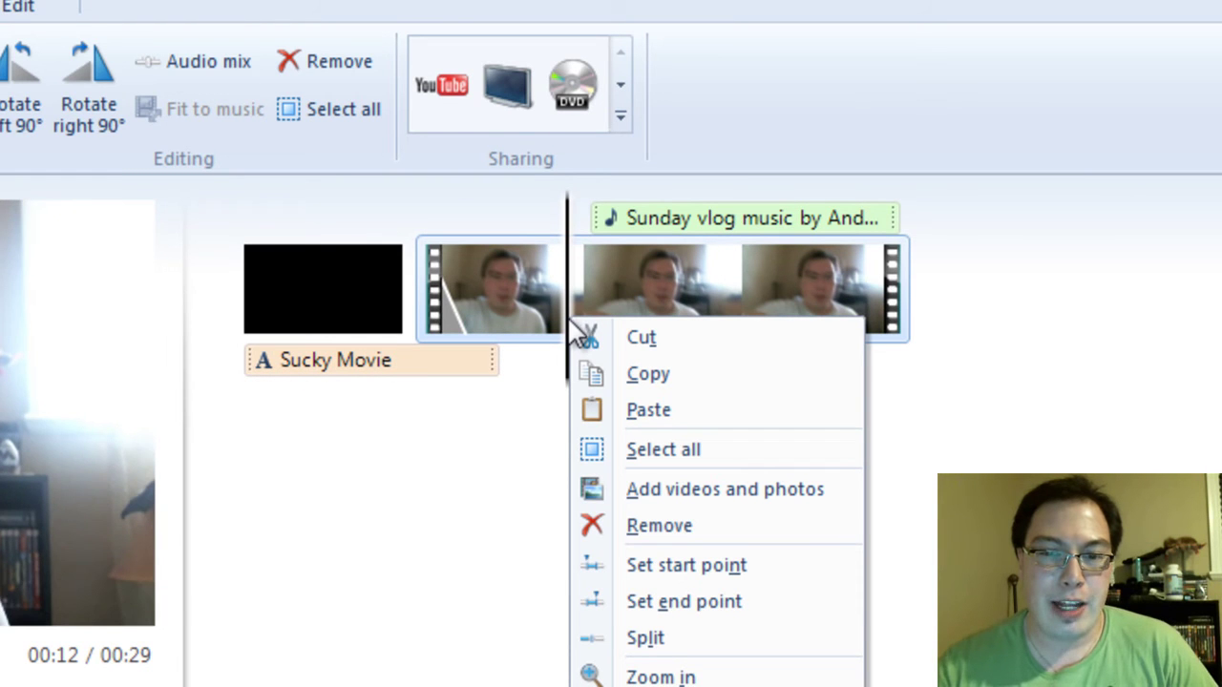
pyautogui.click(610, 525)
# Split the remaining video twice at the playhead into three pieces.
pyautogui.moveTo(642, 306); pyautogui.dragTo(718, 292)
pyautogui.rightClick(715, 321)
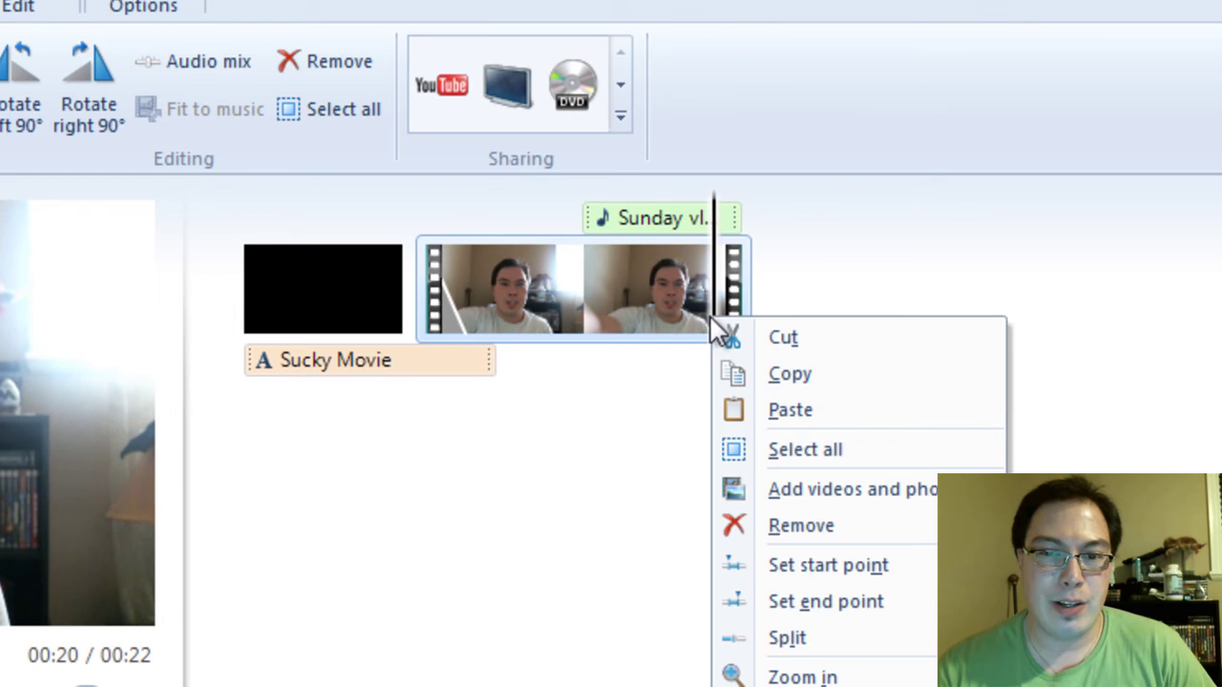
pyautogui.click(789, 640)
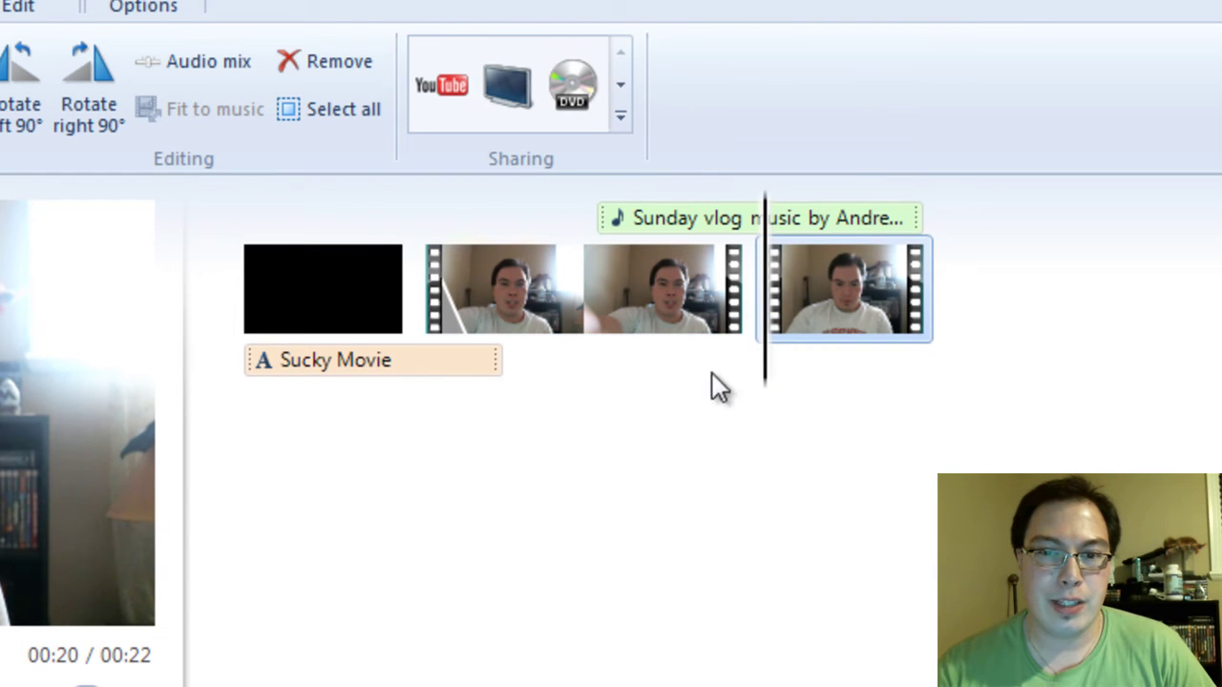
pyautogui.click(581, 319)
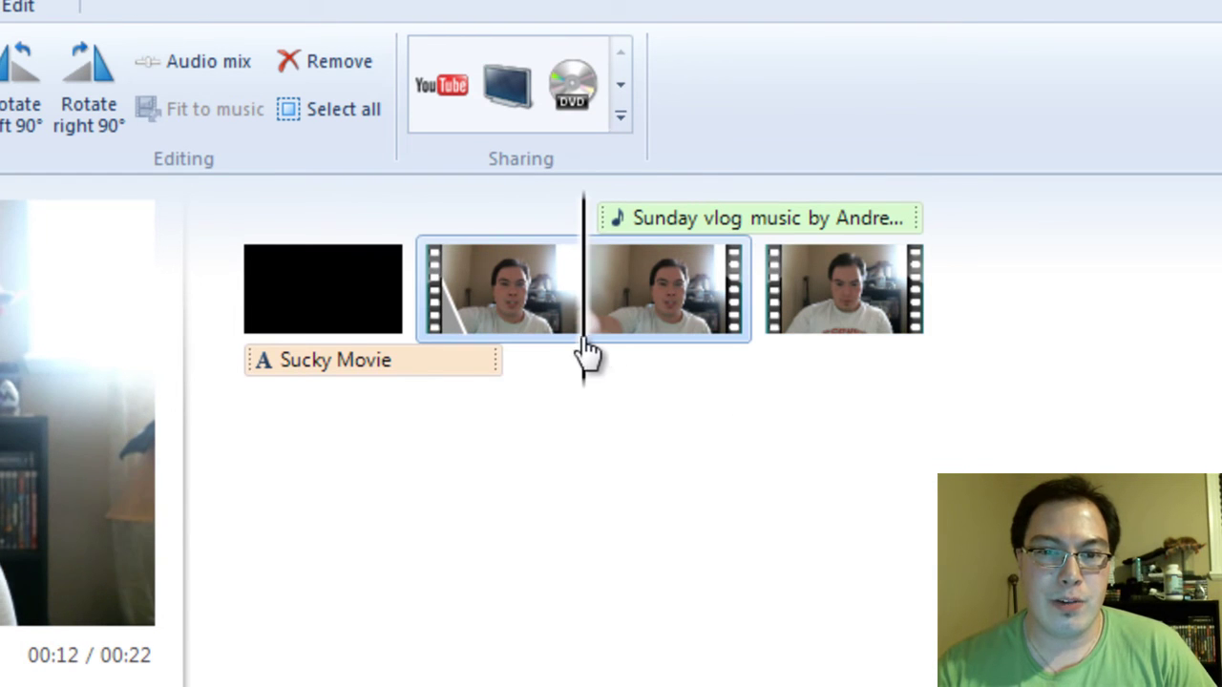
pyautogui.rightClick(582, 336)
pyautogui.click(626, 658)
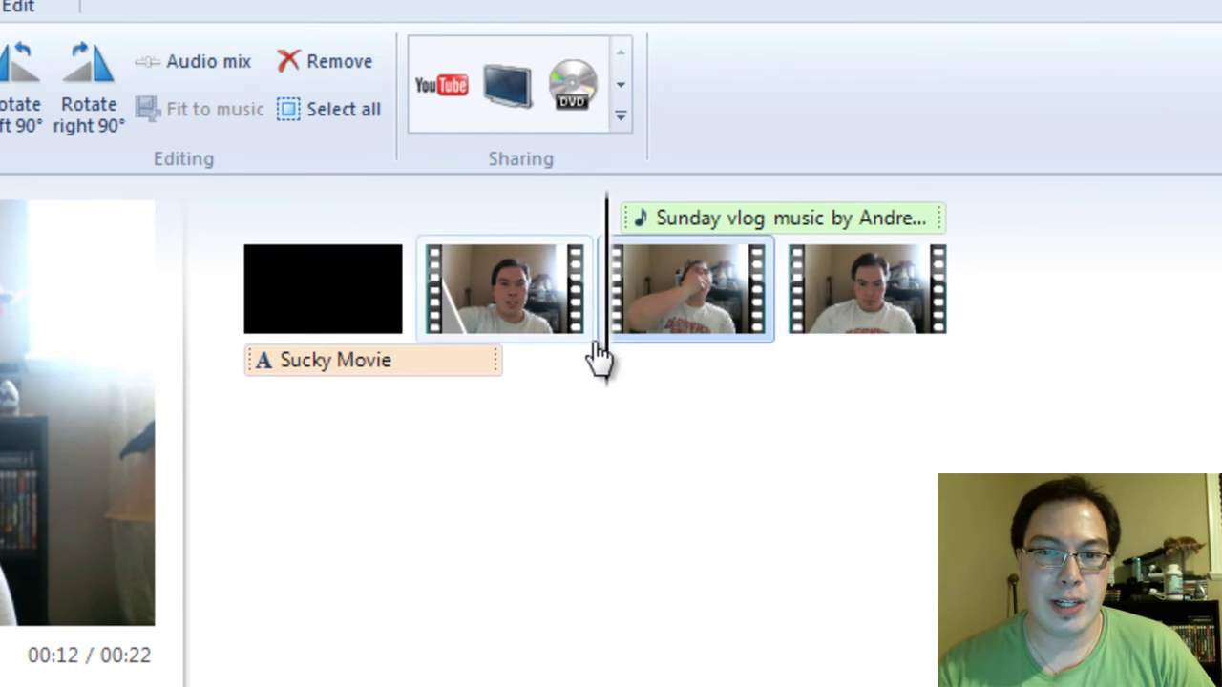
# Select all three video pieces together.
pyautogui.moveTo(607, 371); pyautogui.dragTo(499, 369)
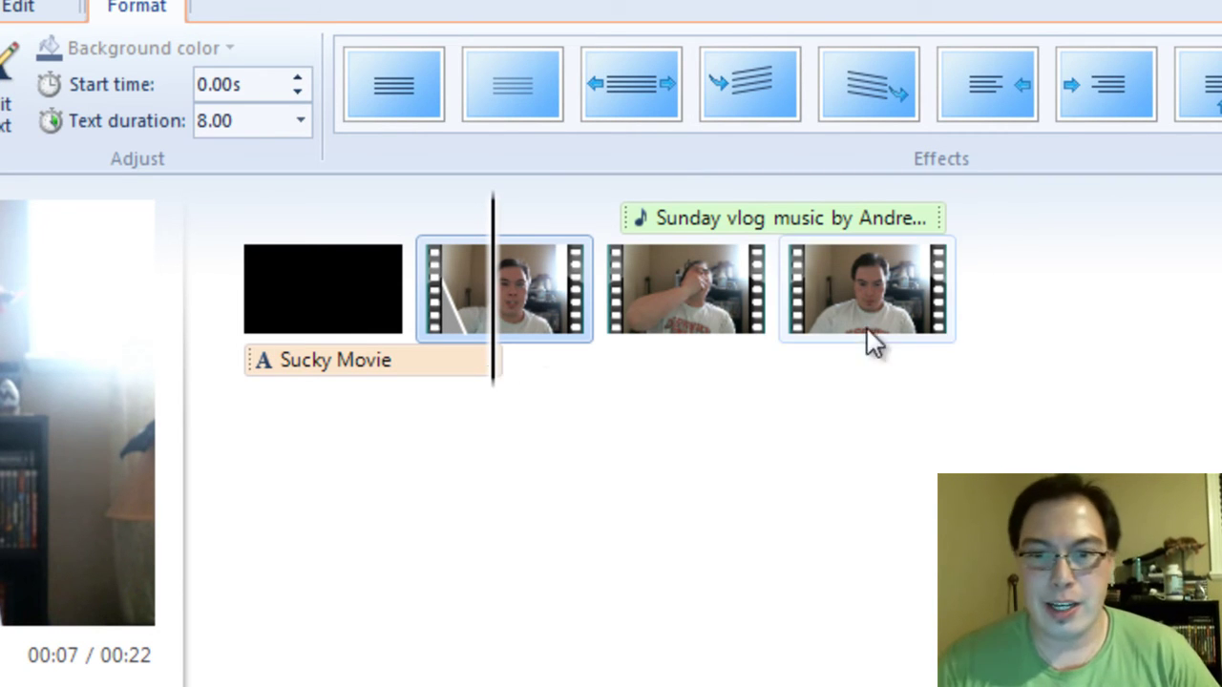
pyautogui.click(821, 324)
pyautogui.keyDown('shift'); pyautogui.click(701, 320); pyautogui.keyUp('shift')
pyautogui.keyDown('shift'); pyautogui.click(522, 301); pyautogui.keyUp('shift')
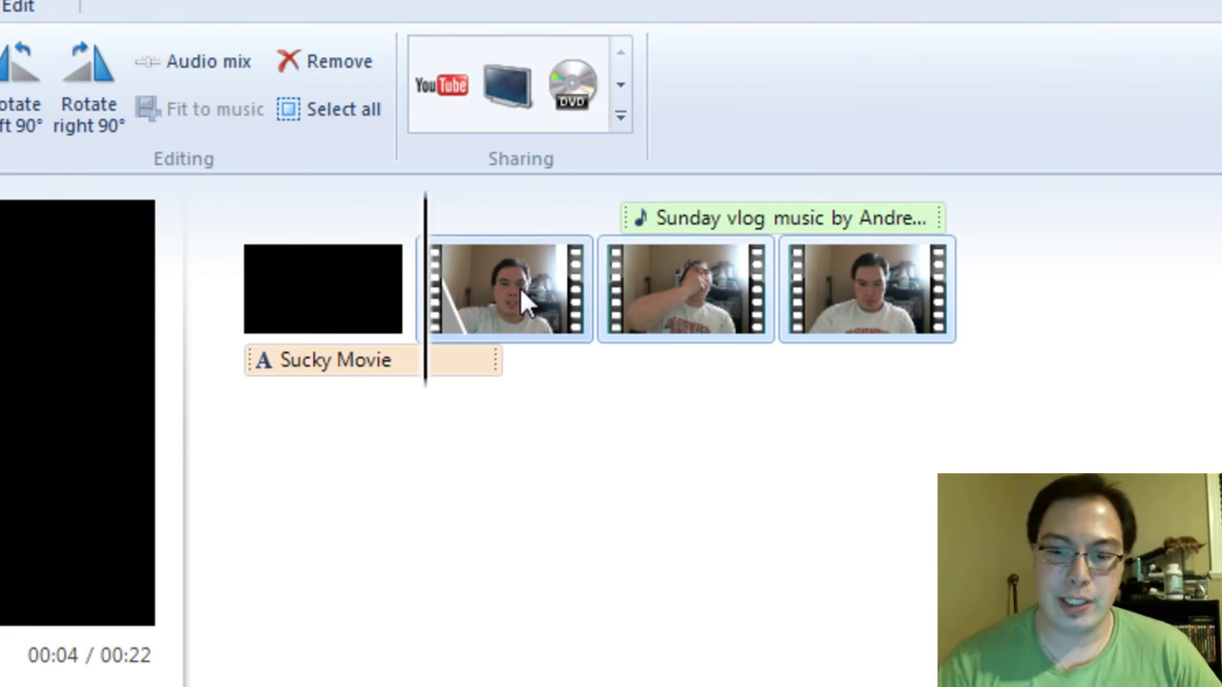
# Delete all the video pieces and add Video 57 back to the project.
pyautogui.press('Delete')
pyautogui.press('Delete')
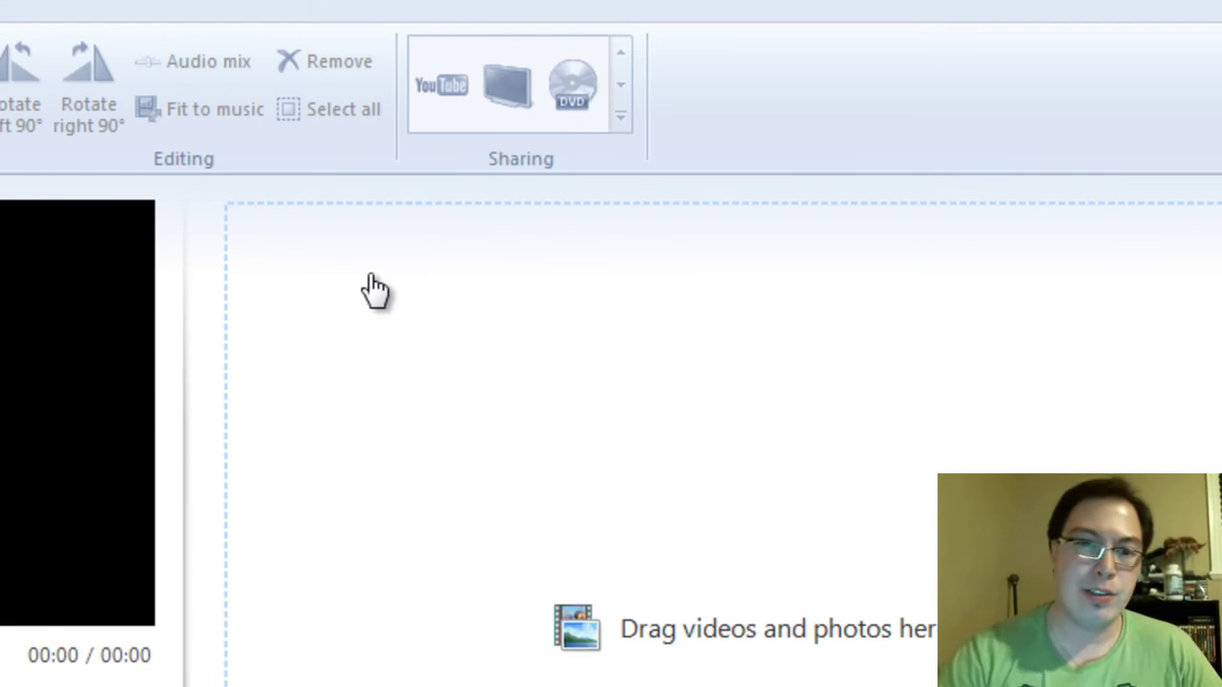
pyautogui.click(262, 449)
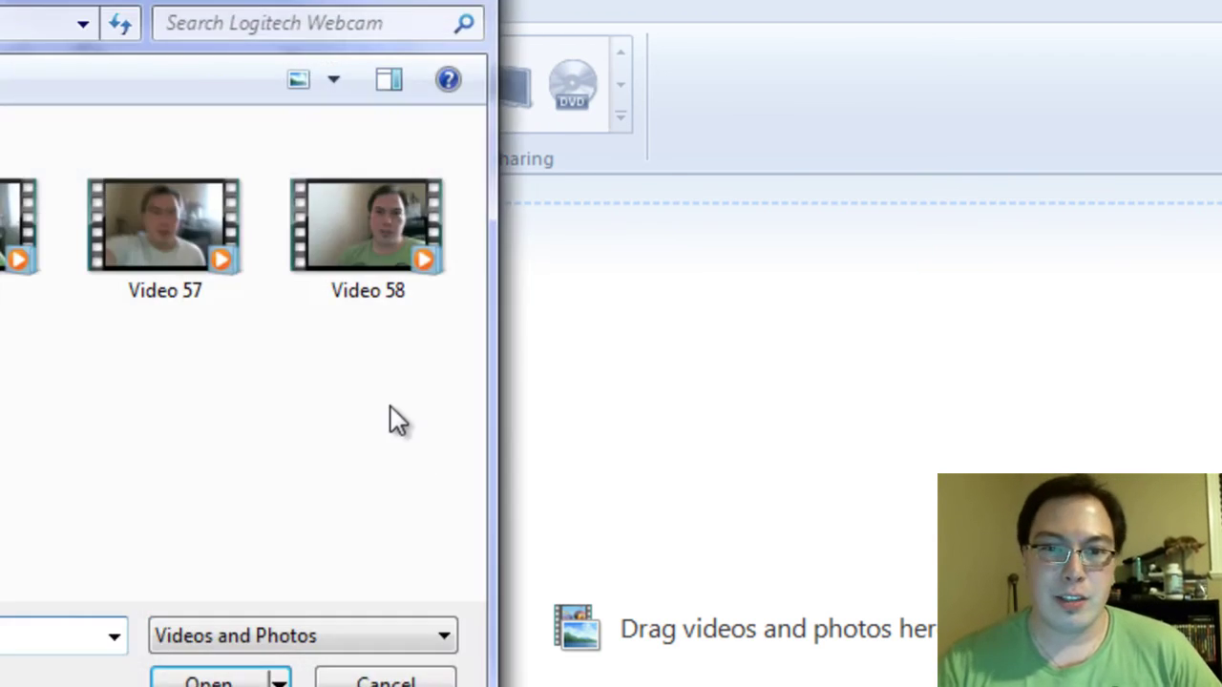
pyautogui.doubleClick(181, 235)
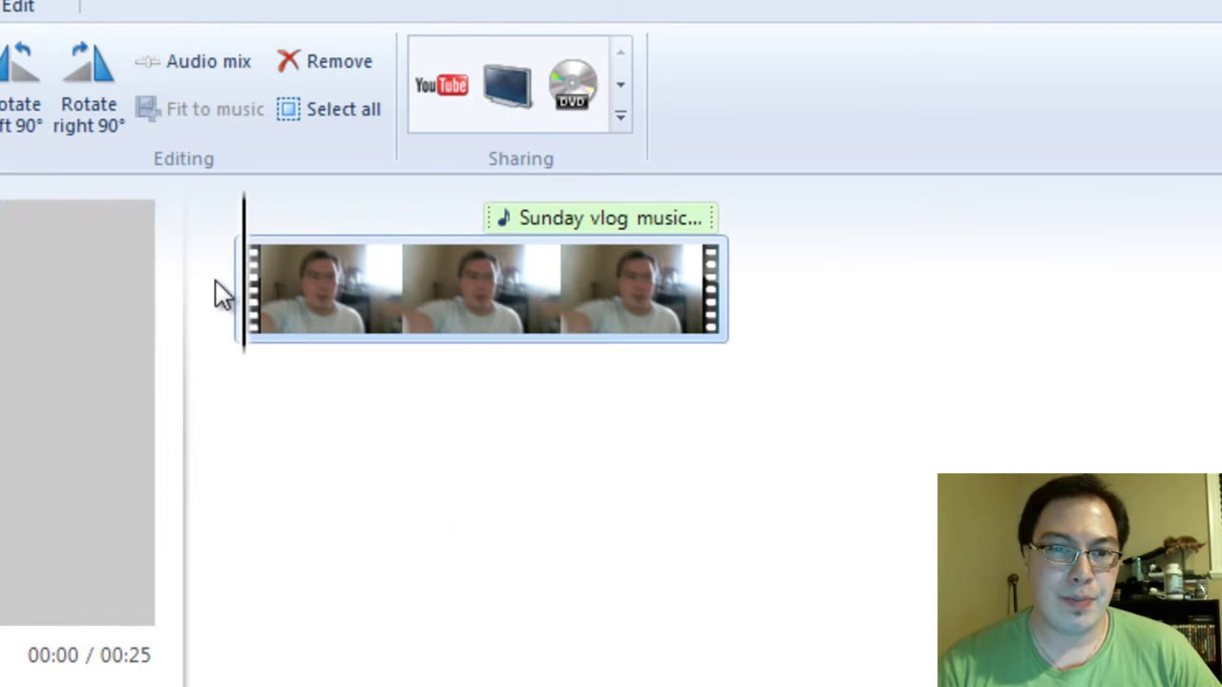
# Remove the Sunday vlog music track and position the preview just into the clip.
pyautogui.click(558, 218)
pyautogui.press('Delete')
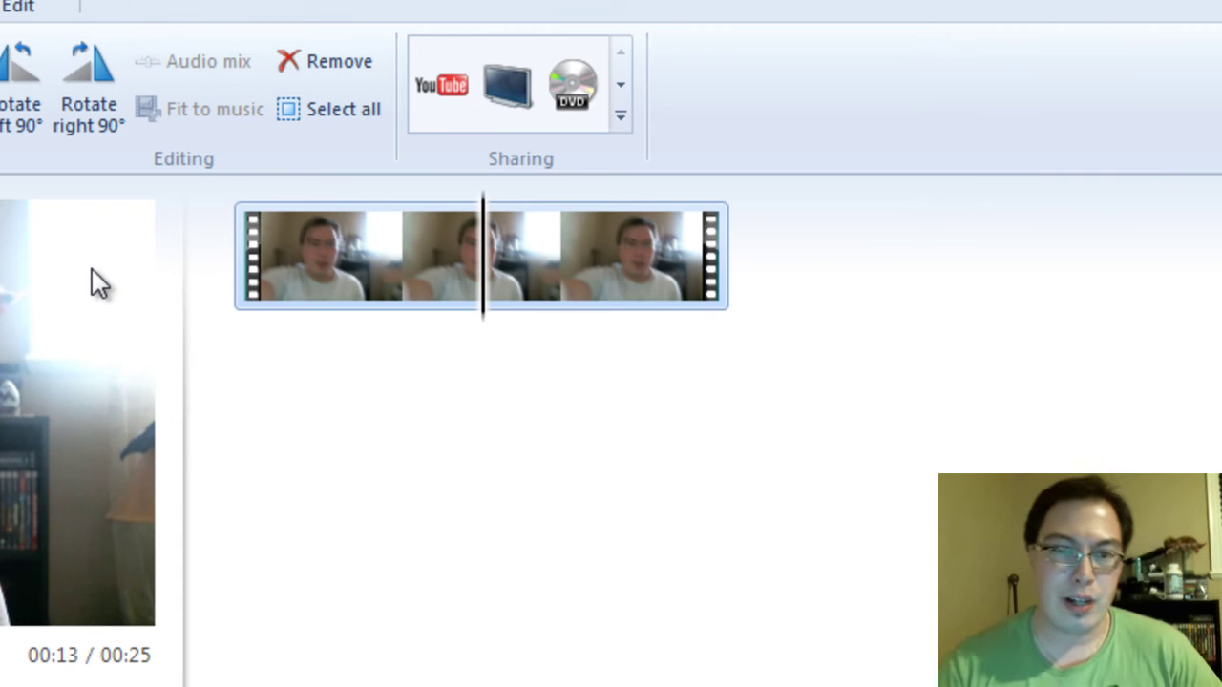
pyautogui.click(265, 317)
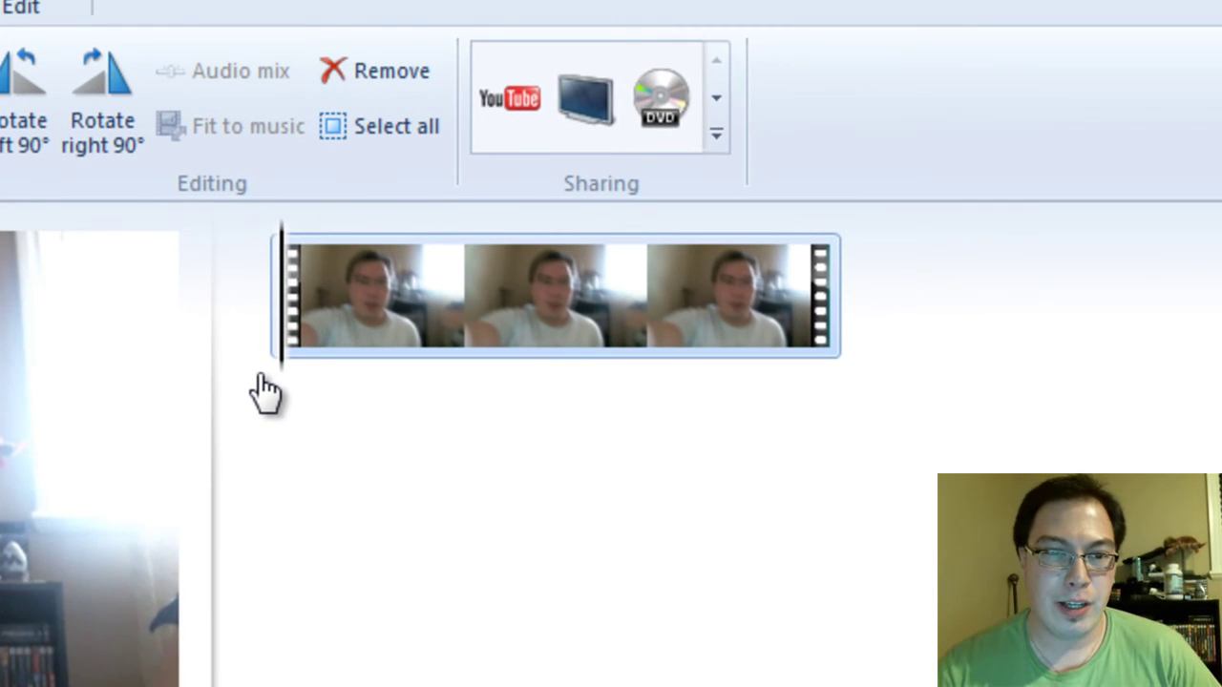
pyautogui.moveTo(265, 377); pyautogui.dragTo(360, 365)
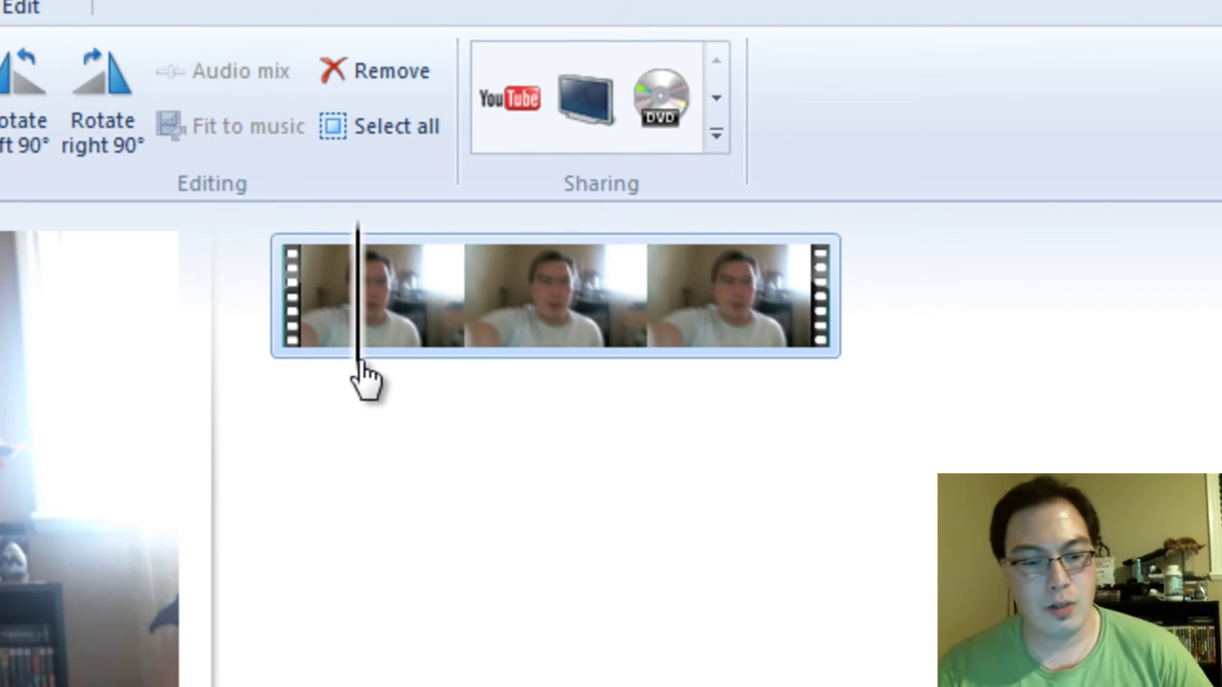
# Split the clip at the playhead and delete the short opening piece.
pyautogui.rightClick(358, 364)
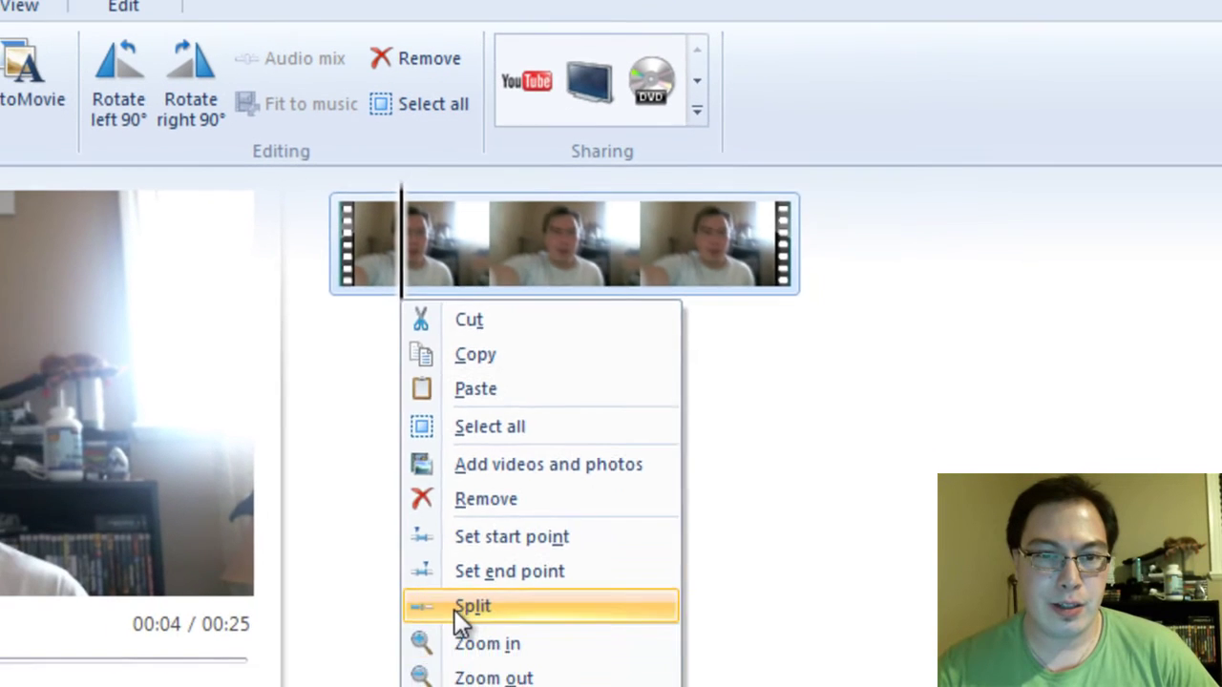
pyautogui.click(455, 612)
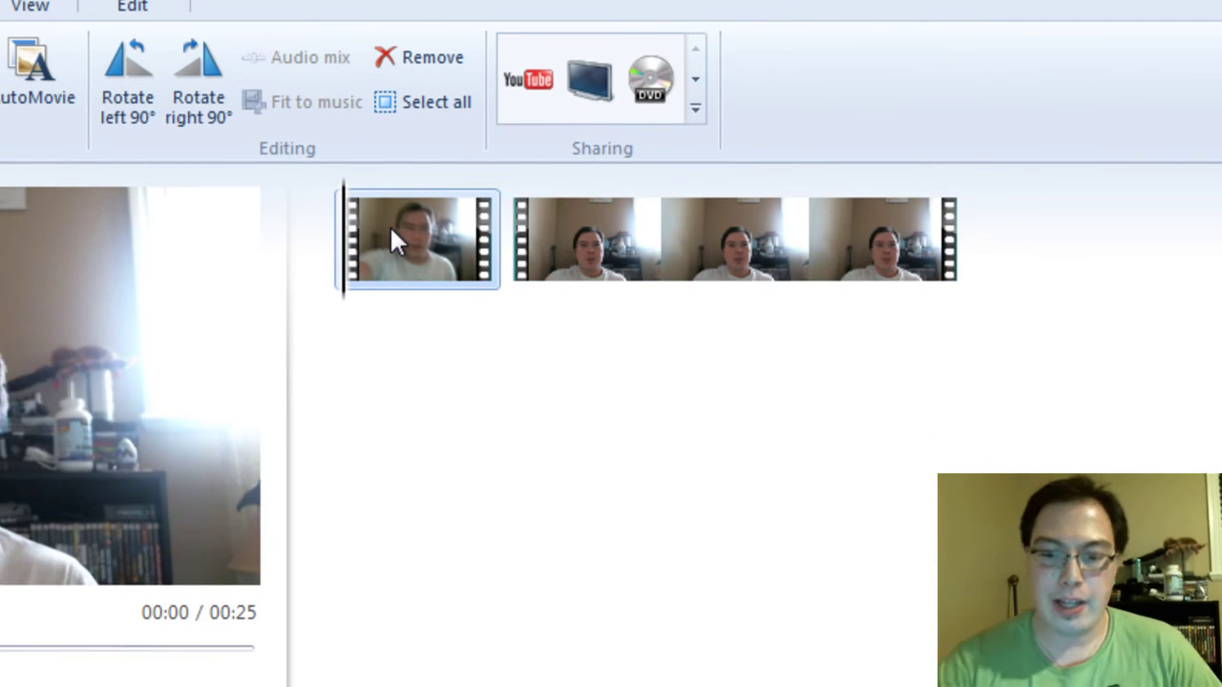
pyautogui.press('Delete')
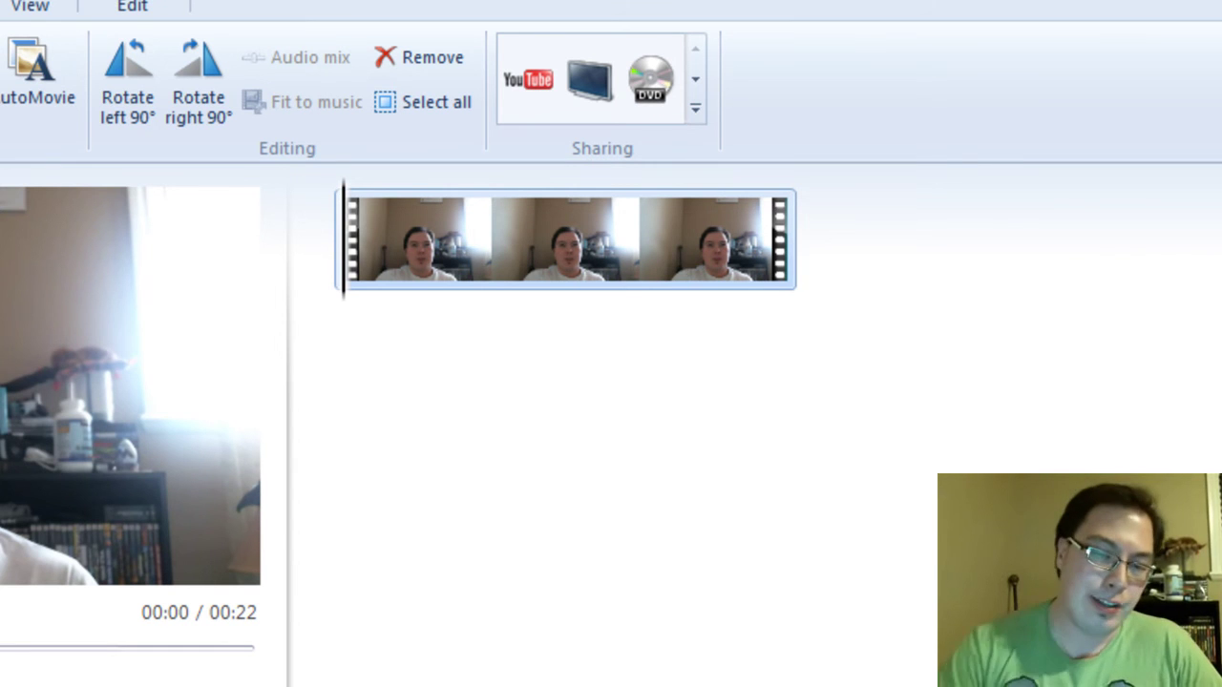
# Split the clip at 00:05 and 00:10.
pyautogui.moveTo(348, 293); pyautogui.dragTo(448, 292)
pyautogui.rightClick(448, 290)
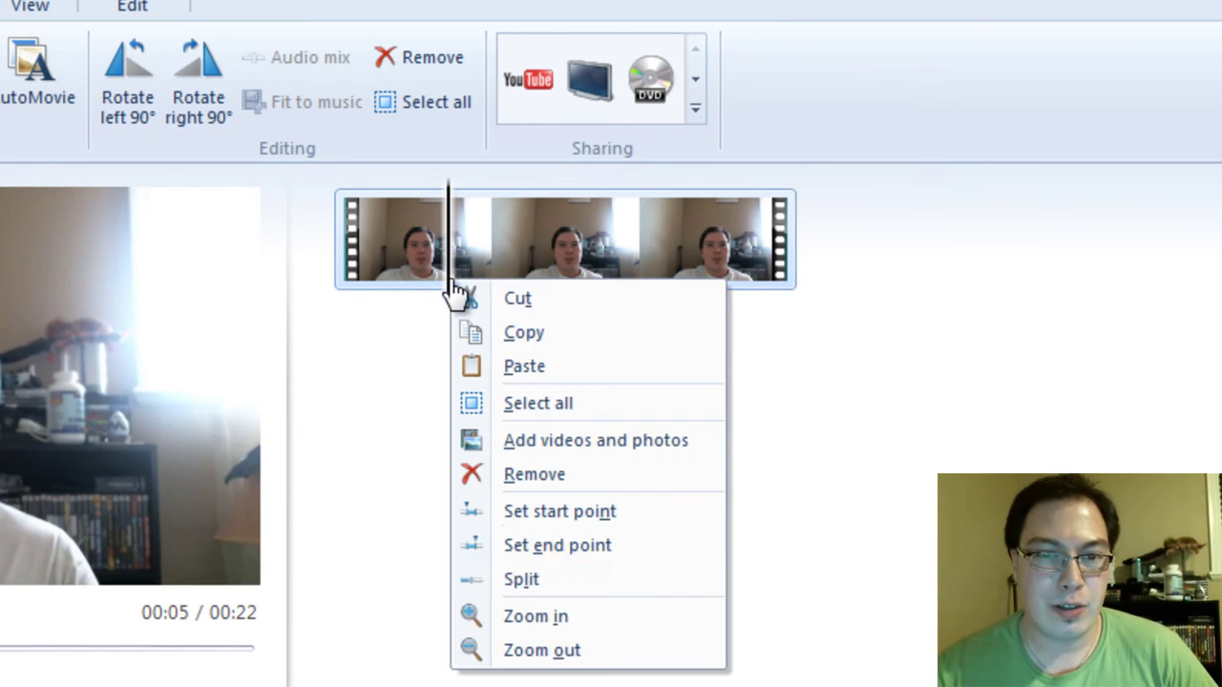
pyautogui.click(522, 581)
pyautogui.click(602, 262)
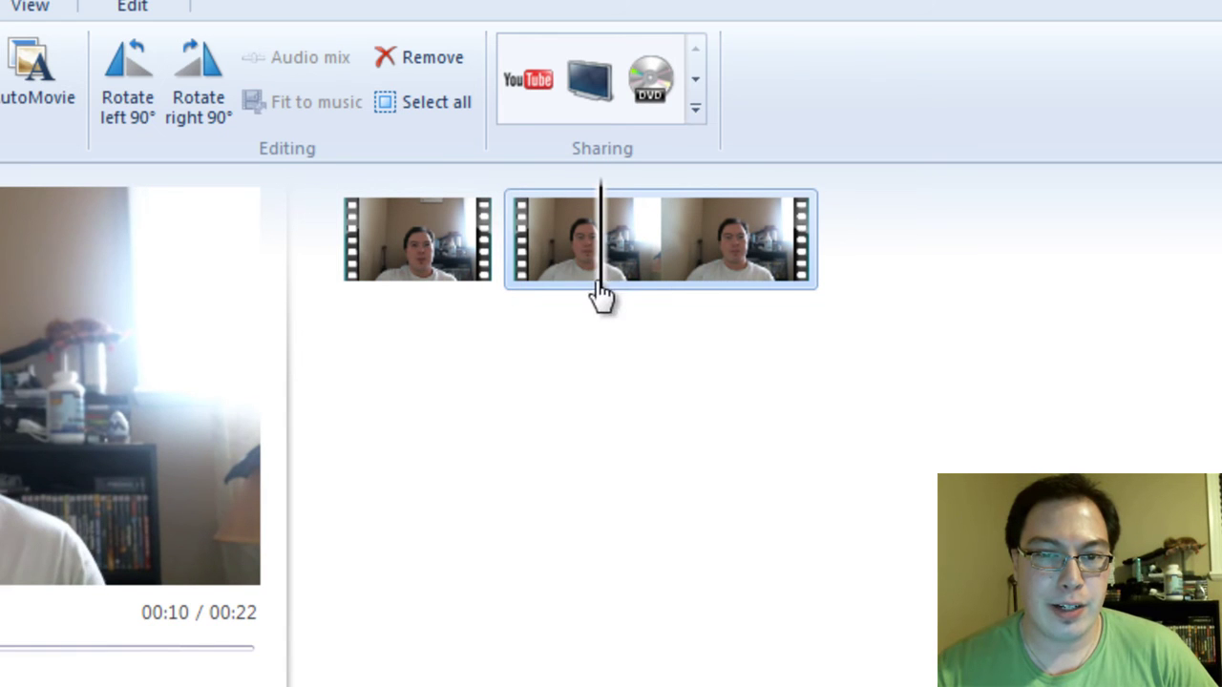
pyautogui.rightClick(597, 284)
pyautogui.click(658, 584)
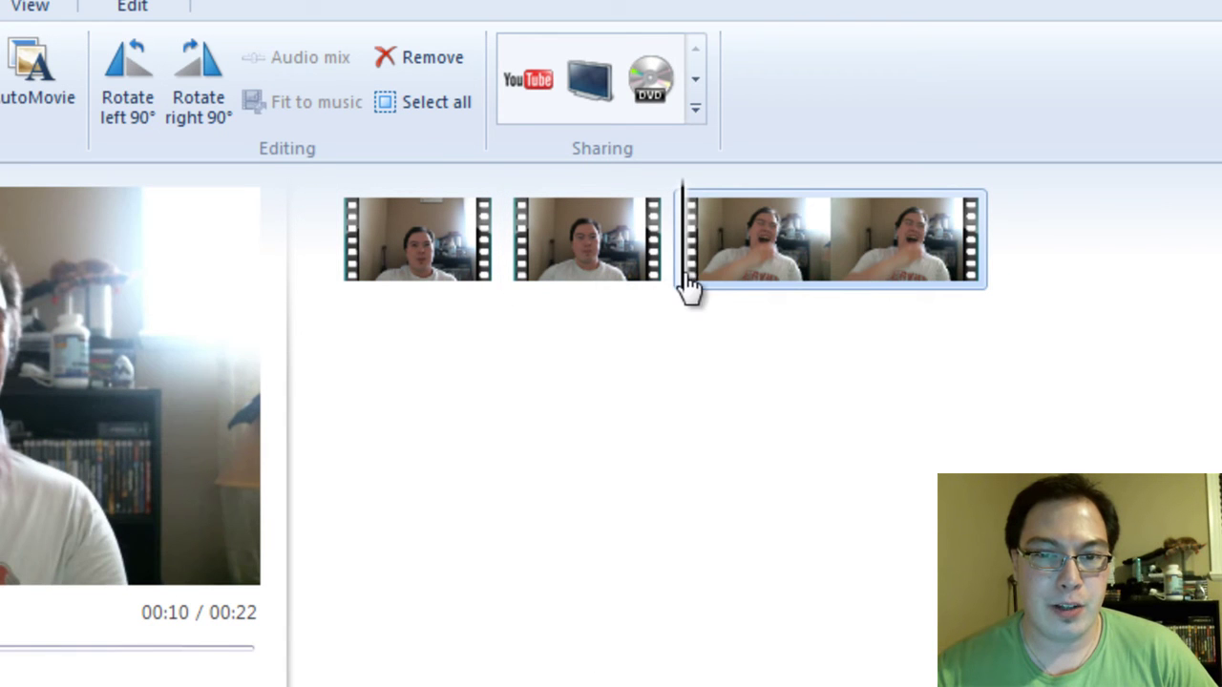
# Split the clip further at 00:15 and 00:19, giving five pieces.
pyautogui.click(810, 284)
pyautogui.rightClick(812, 282)
pyautogui.click(877, 592)
pyautogui.click(908, 291)
pyautogui.click(941, 291)
pyautogui.rightClick(965, 257)
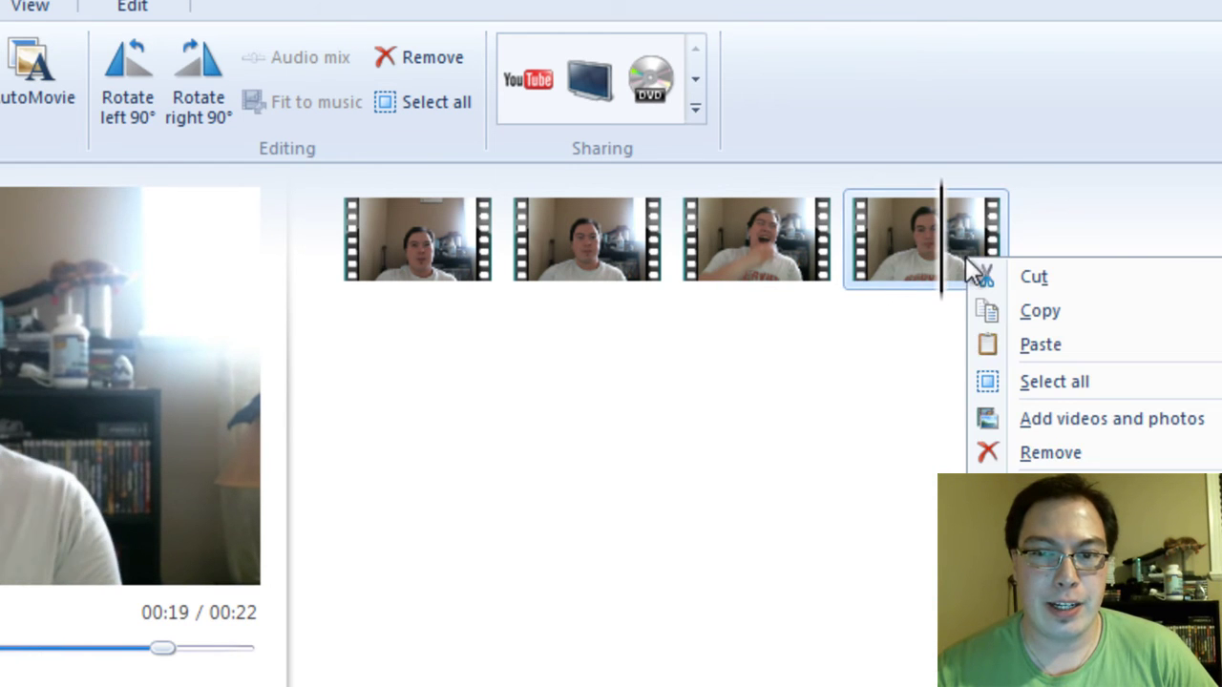
pyautogui.click(1031, 568)
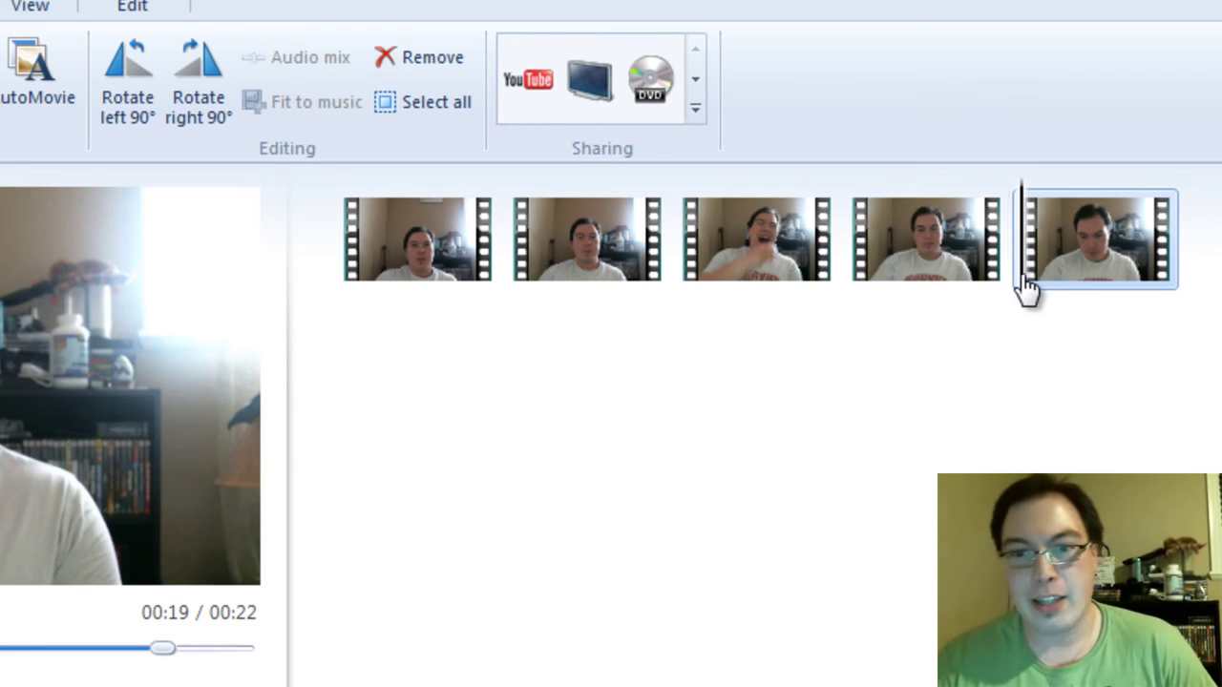
# Scrub through the first clip to find another cut point.
pyautogui.press('Home')
pyautogui.click(442, 264)
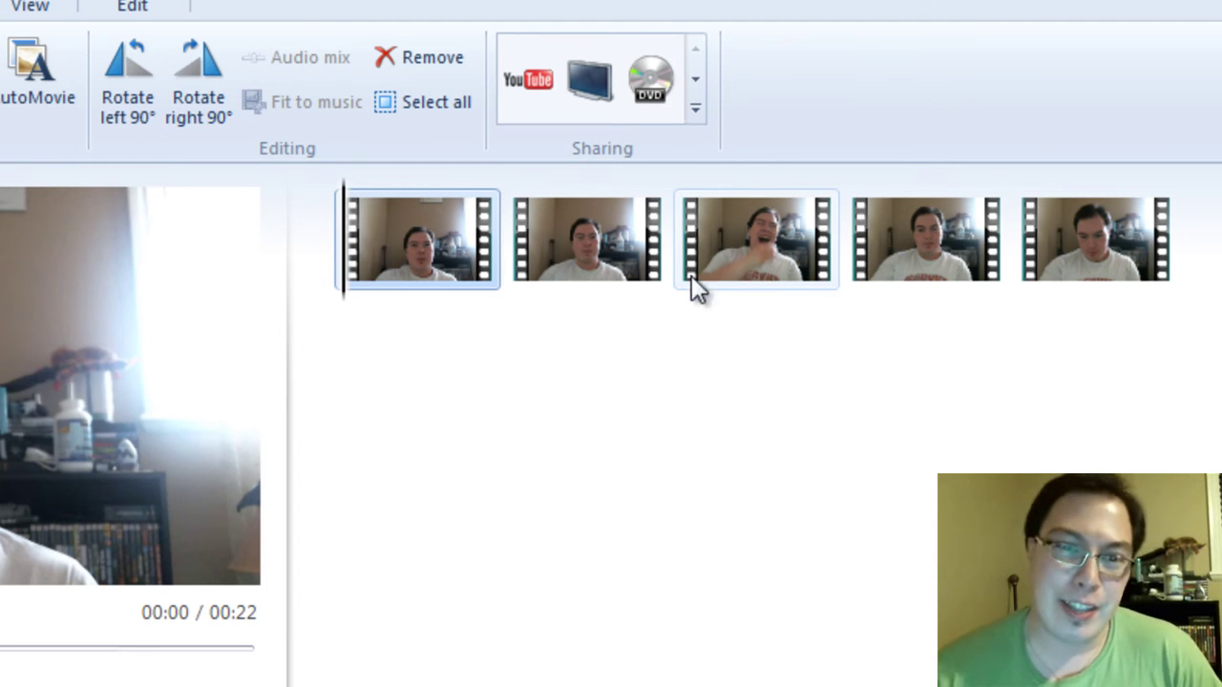
pyautogui.moveTo(351, 265); pyautogui.dragTo(451, 250)
pyautogui.press('Home')
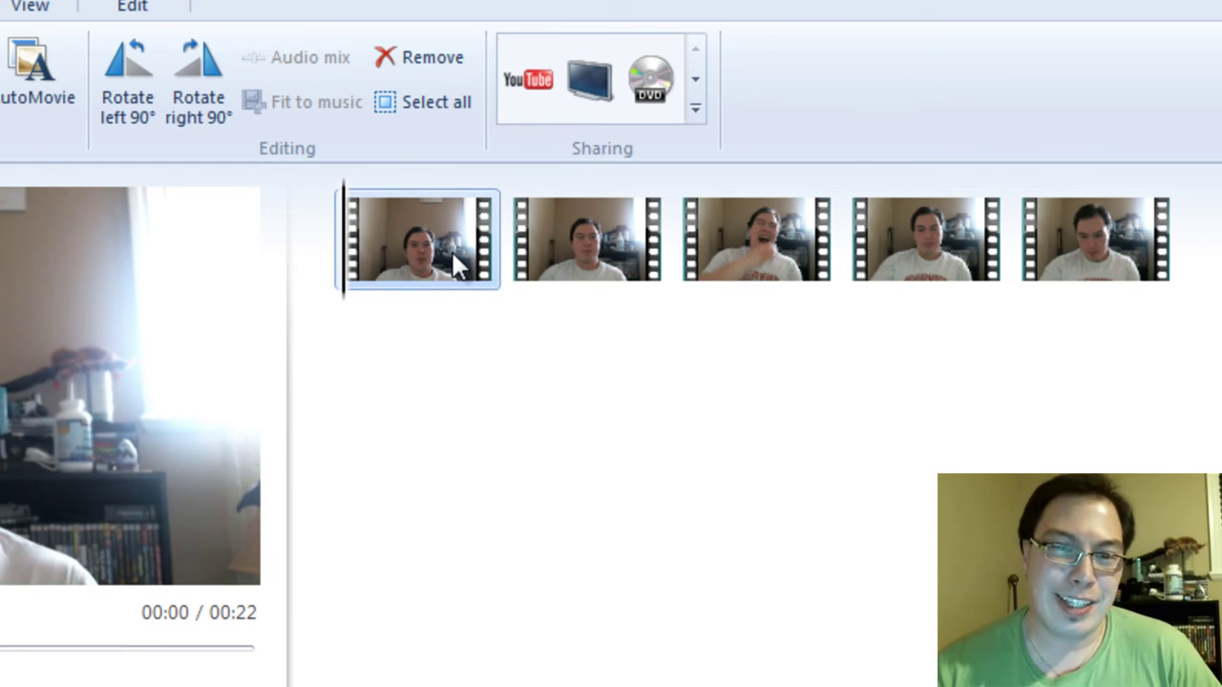
# Split the first clip at the playhead.
pyautogui.click(353, 268)
pyautogui.rightClick(358, 268)
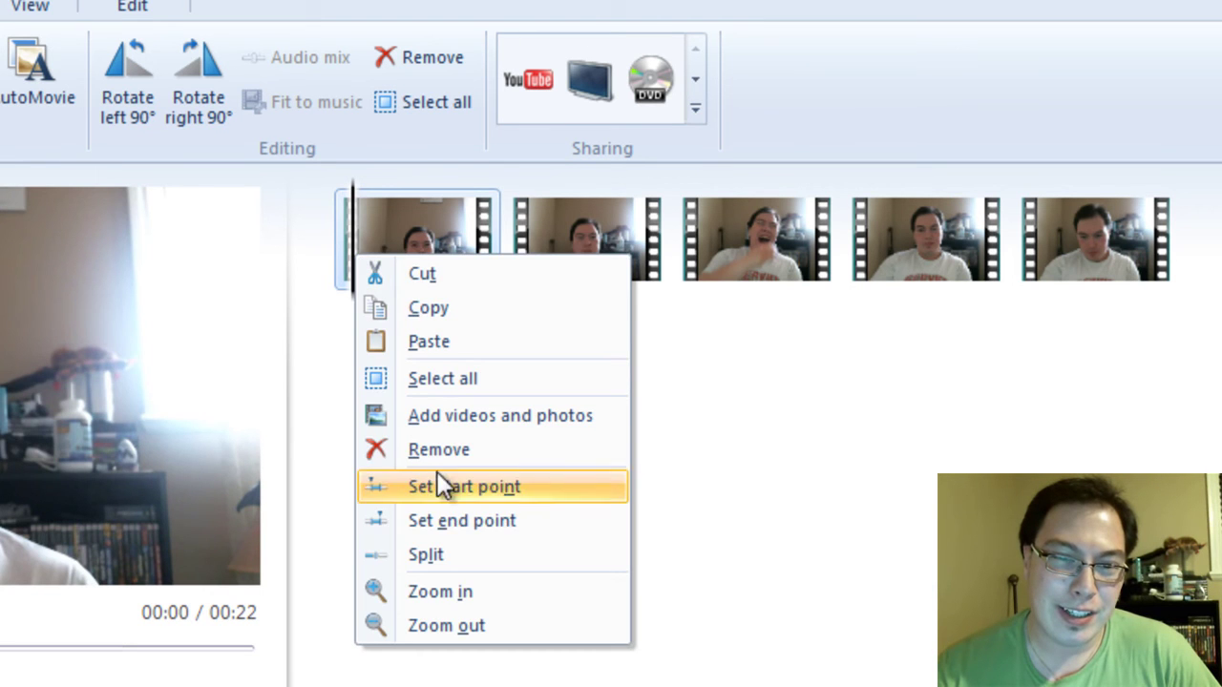
pyautogui.click(425, 553)
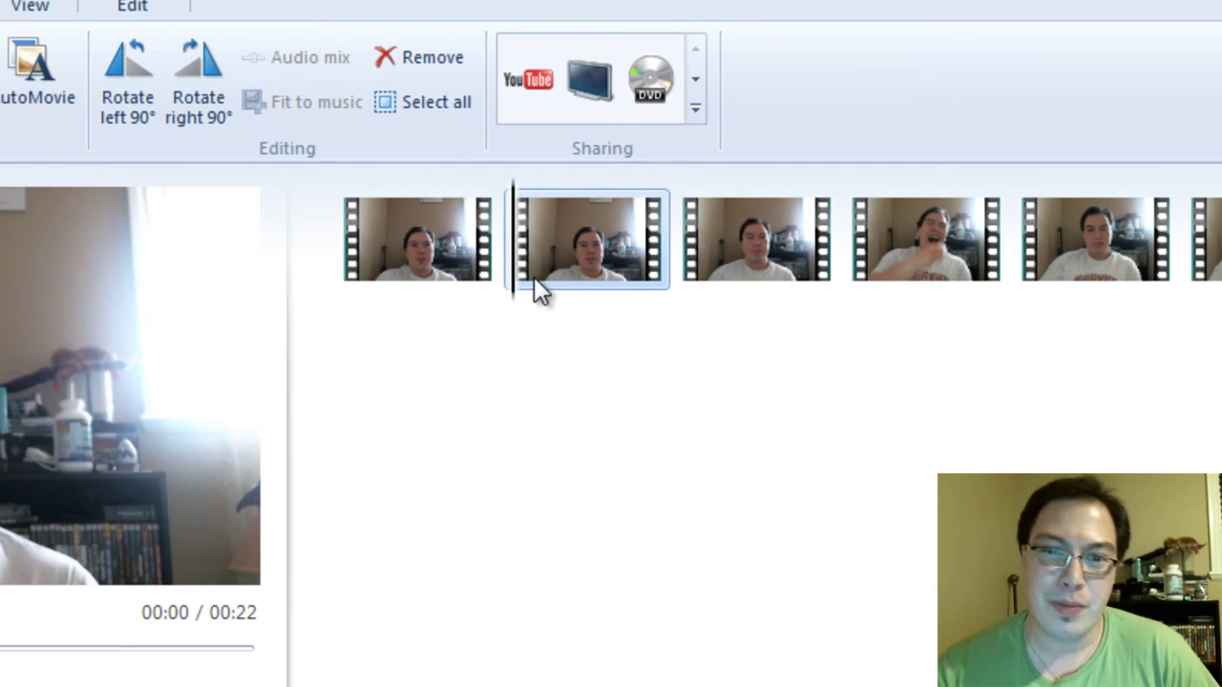
# Delete the first and second clips from the storyboard.
pyautogui.click(458, 256)
pyautogui.press('Delete')
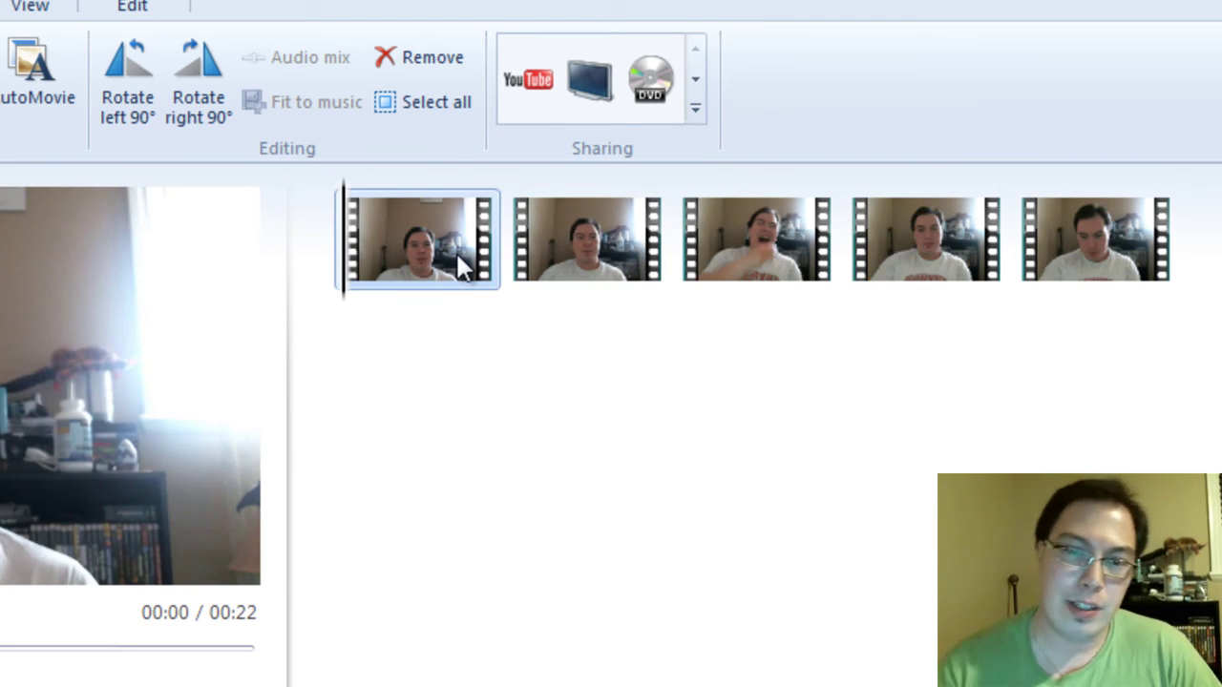
pyautogui.click(553, 233)
pyautogui.press('Delete')
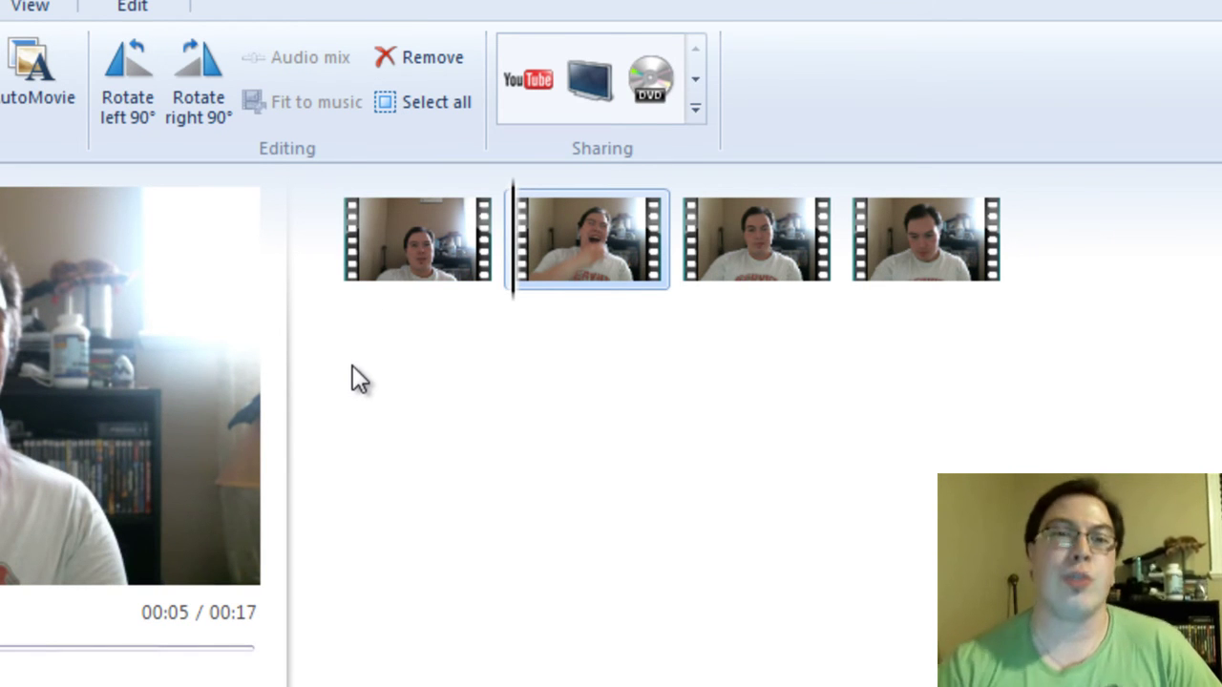
pyautogui.moveTo(519, 286); pyautogui.dragTo(309, 305)
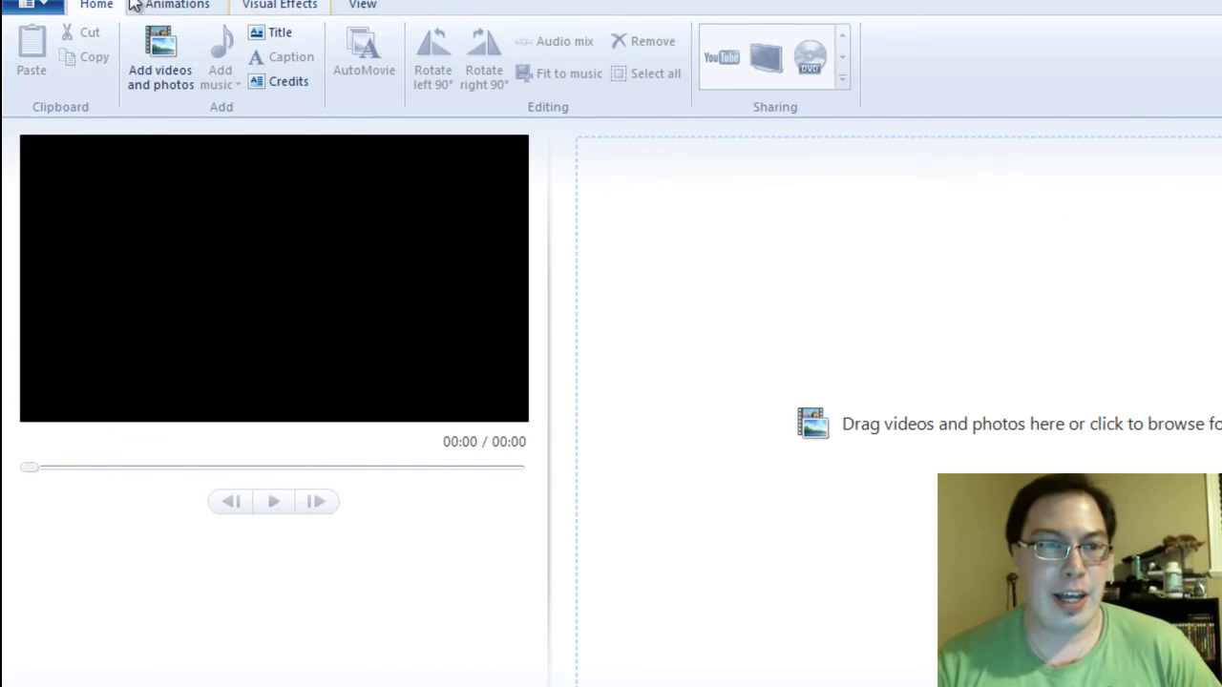
# Add Video 57 to the empty project and launch AutoMovie.
pyautogui.click(158, 74)
pyautogui.doubleClick(538, 184)
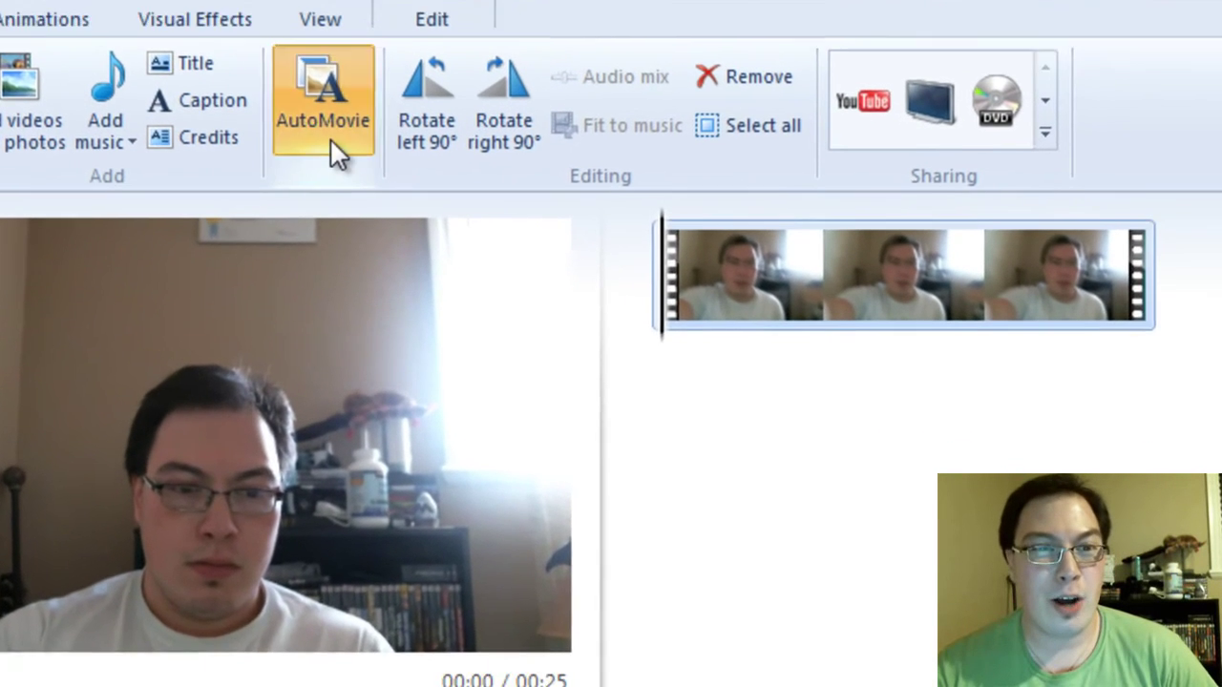
pyautogui.click(330, 141)
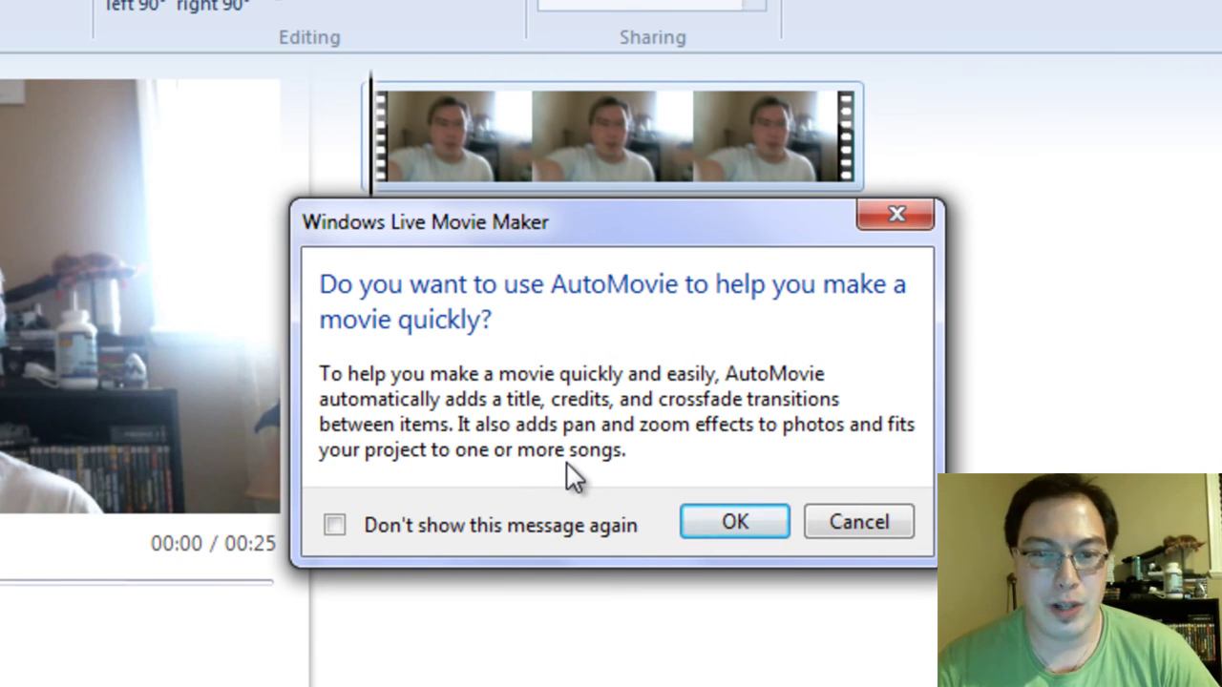
# Confirm AutoMovie, pick Sunday vlog music as its song, and suppress the completion message.
pyautogui.click(334, 525)
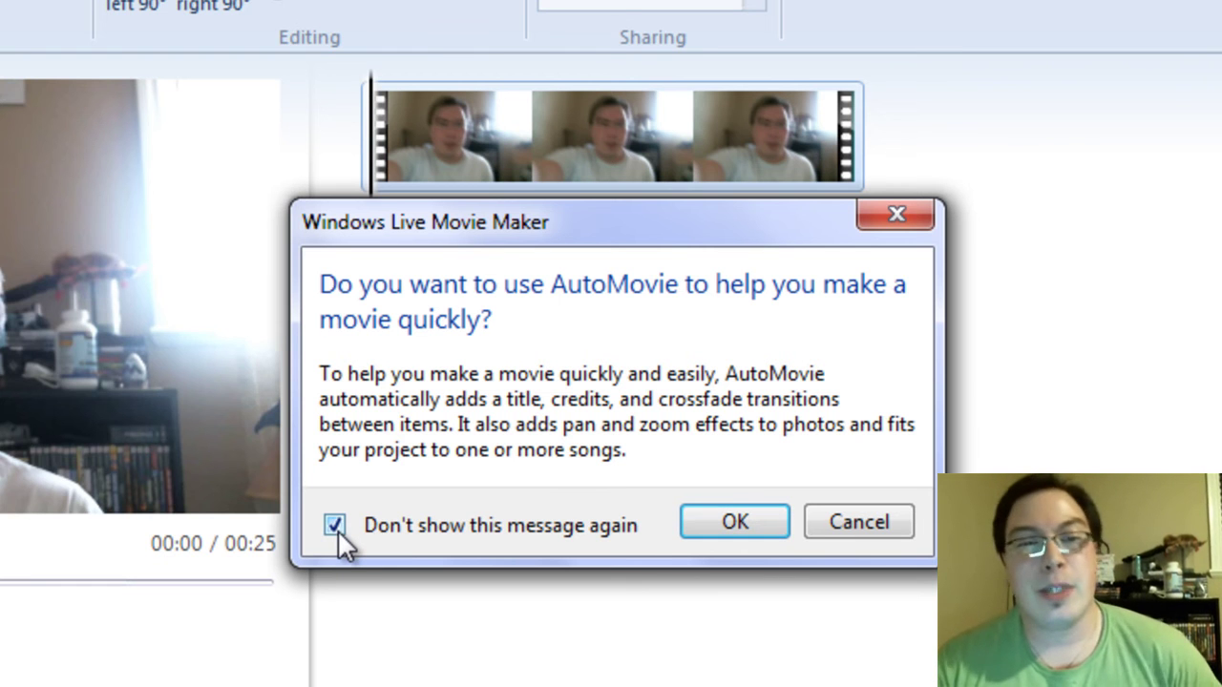
pyautogui.click(763, 516)
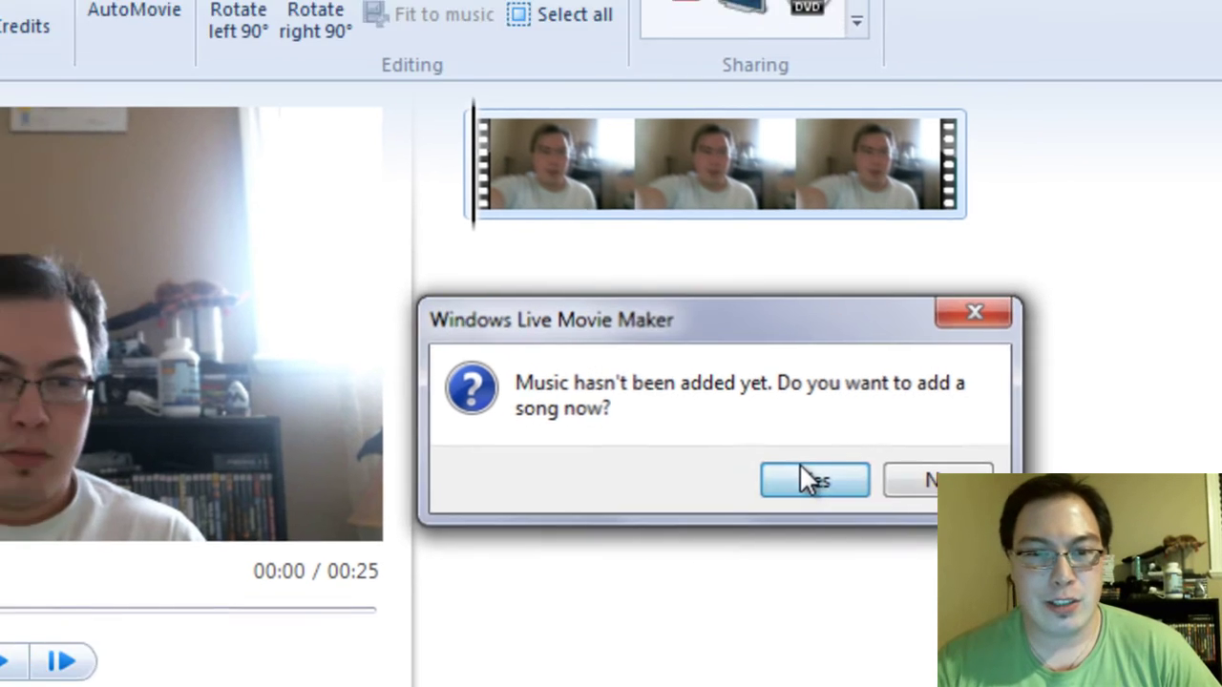
pyautogui.click(691, 449)
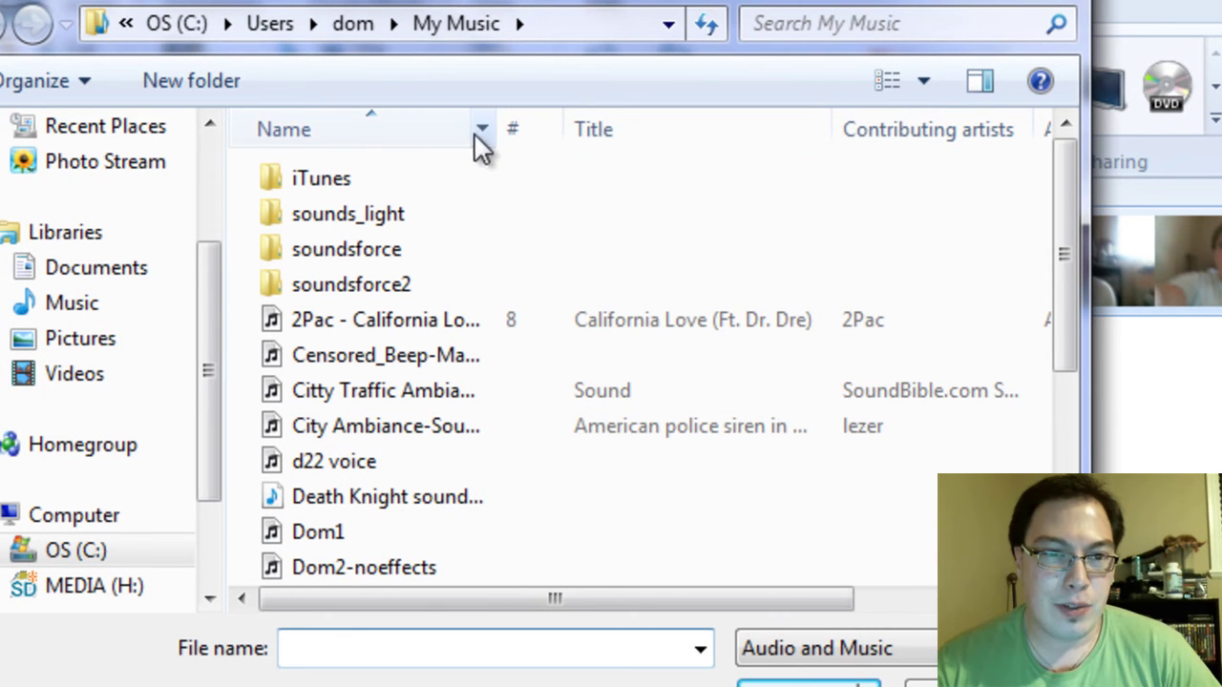
pyautogui.moveTo(498, 134); pyautogui.dragTo(760, 134)
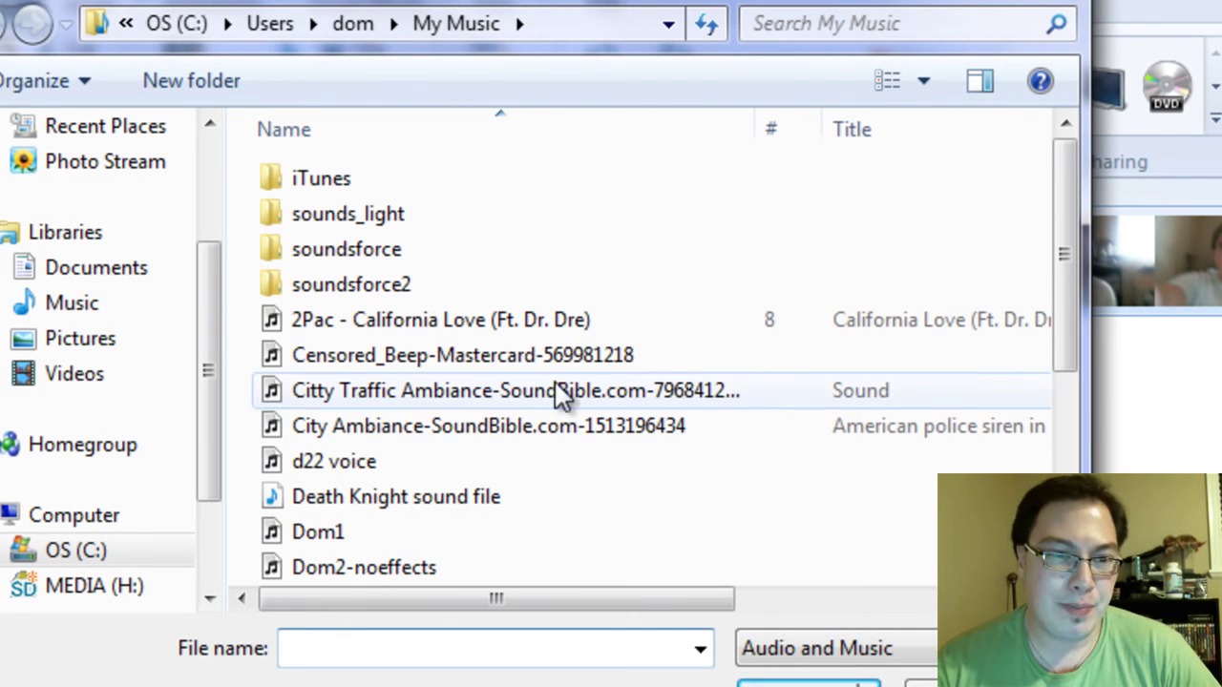
pyautogui.moveTo(1058, 288); pyautogui.dragTo(1063, 477)
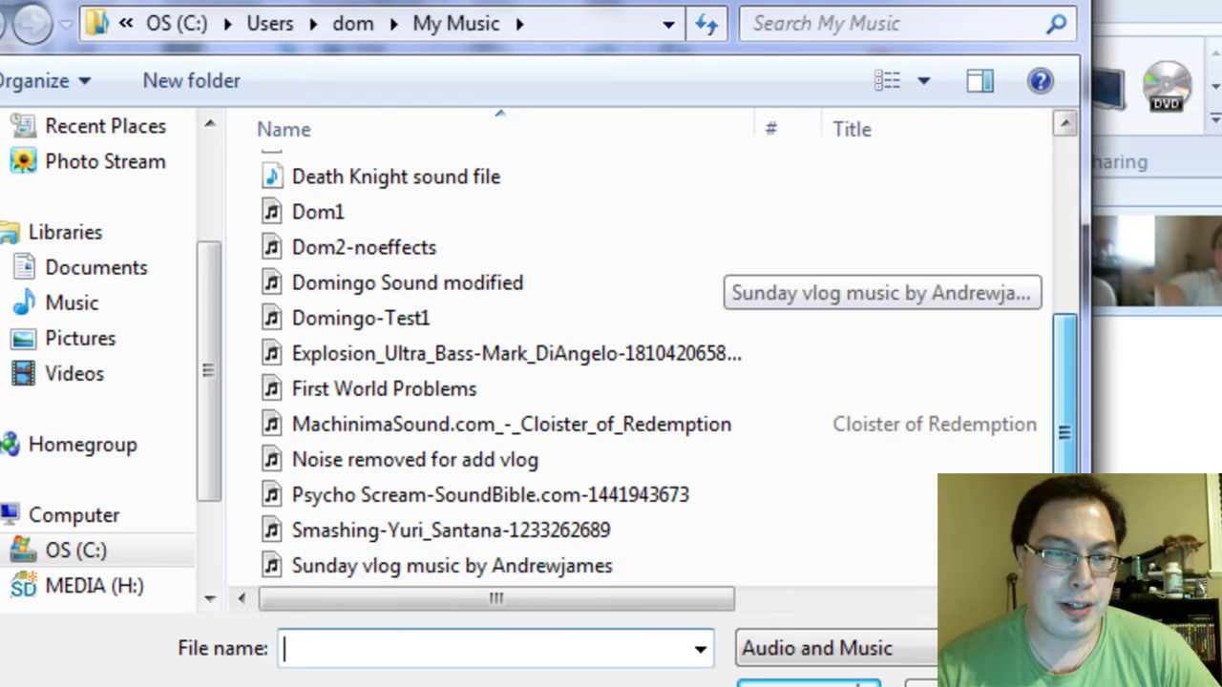
pyautogui.click(444, 571)
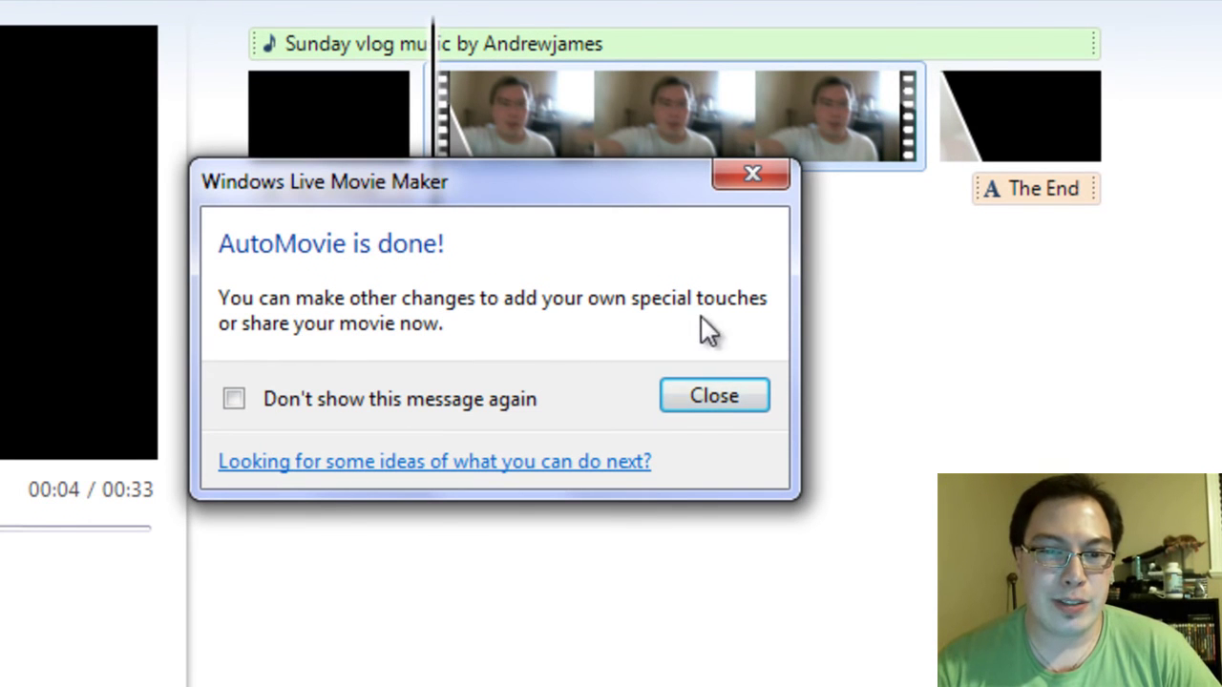
pyautogui.click(234, 399)
# Close the completion message and preview the movie from the My Movie title to 00:24.
pyautogui.click(698, 397)
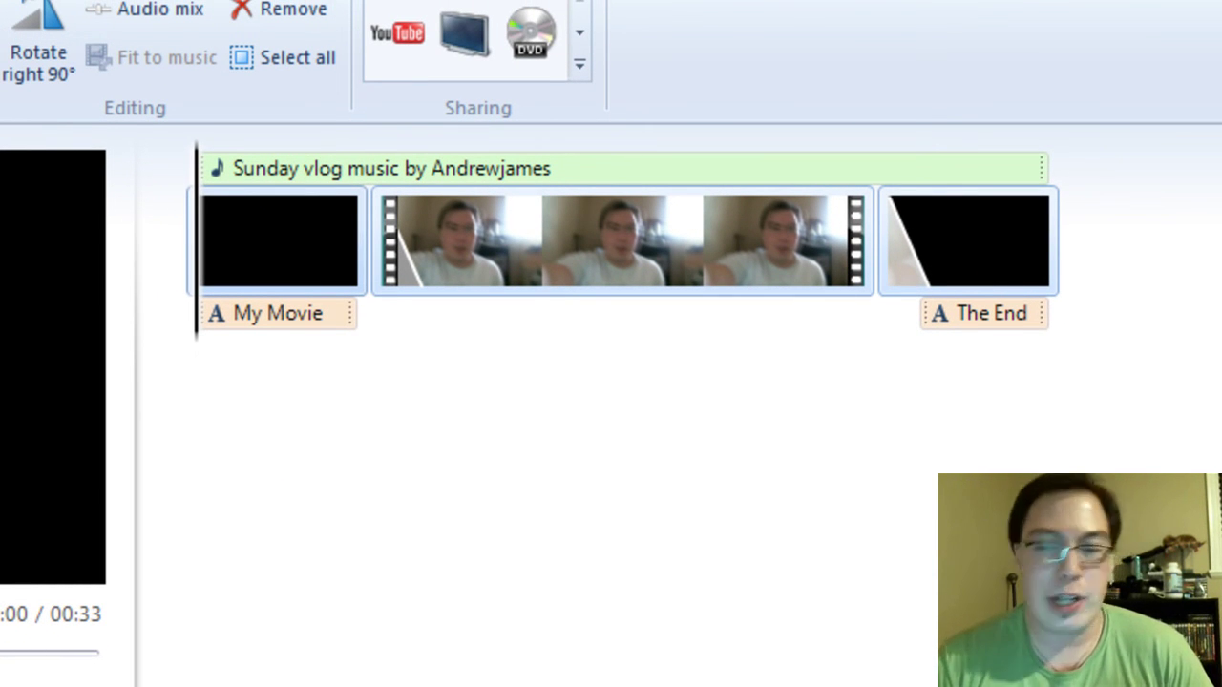
pyautogui.click(279, 240)
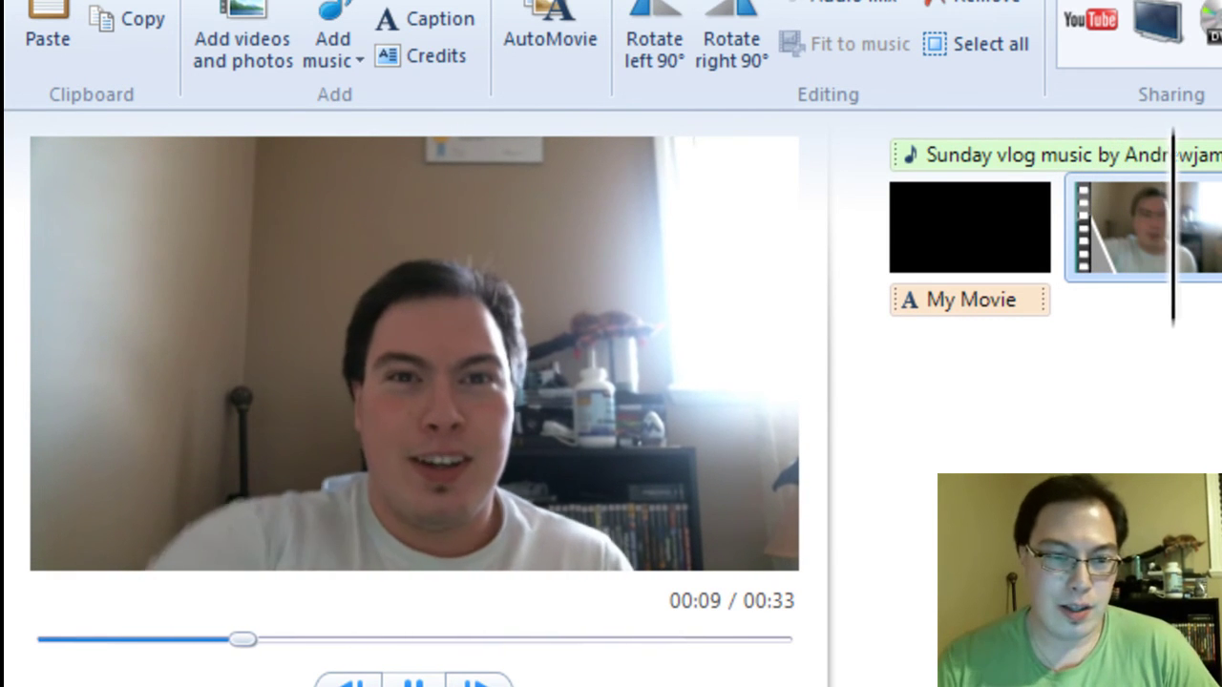
pyautogui.click(1218, 229)
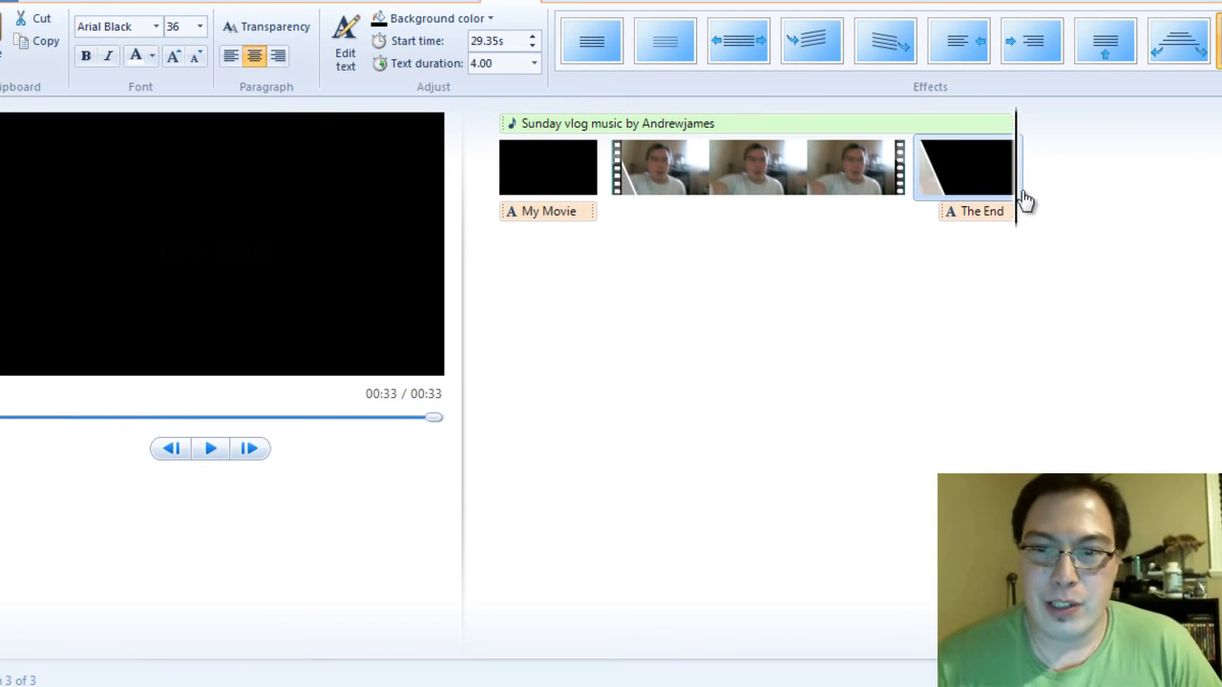
pyautogui.click(550, 170)
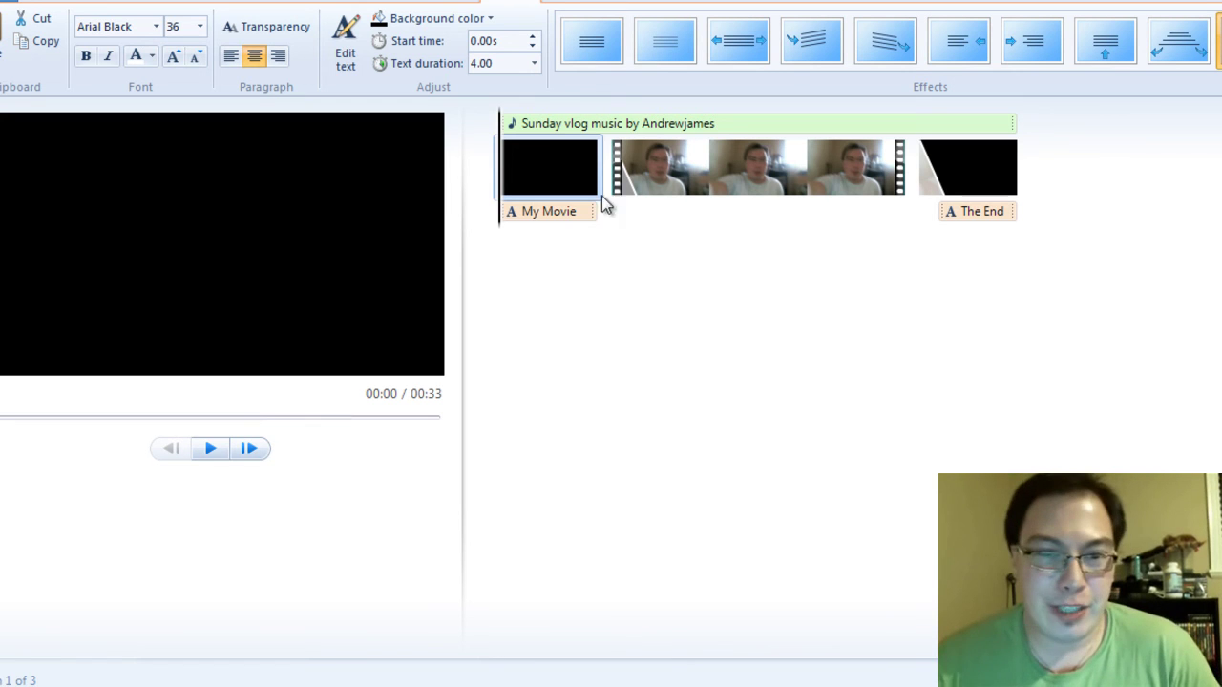
# Select all the My Movie title text for editing.
pyautogui.click(553, 211)
pyautogui.rightClick(554, 212)
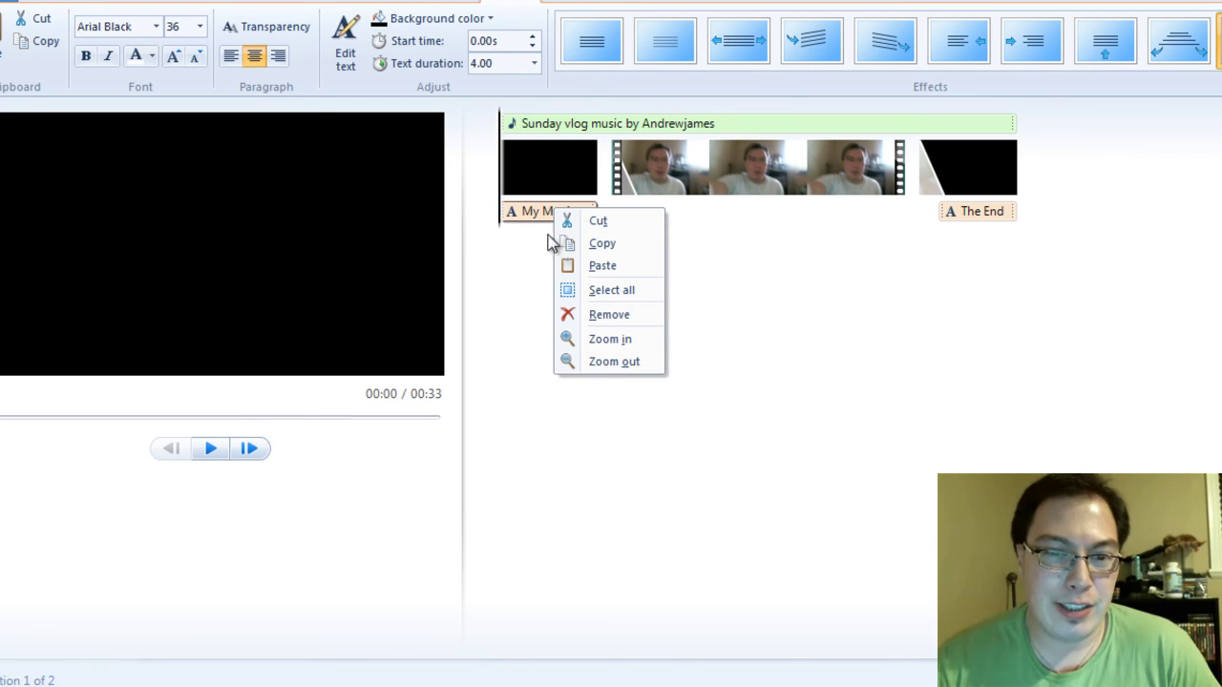
pyautogui.click(552, 226)
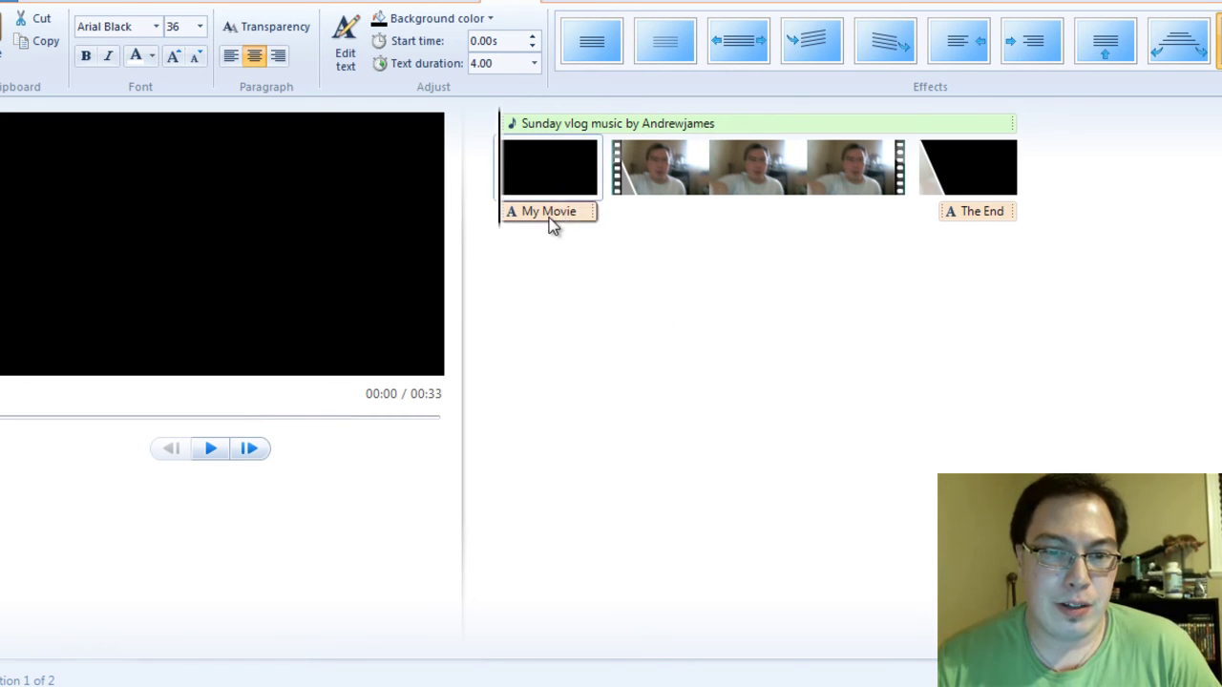
pyautogui.click(219, 240)
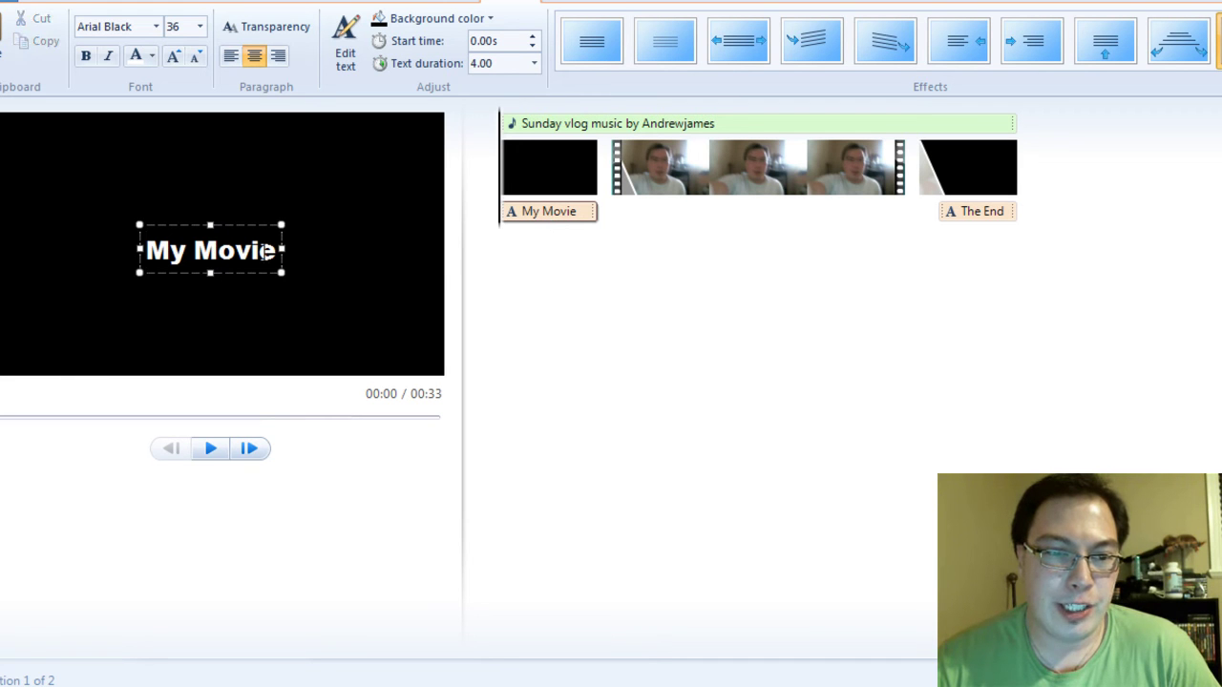
pyautogui.moveTo(279, 250); pyautogui.dragTo(94, 249)
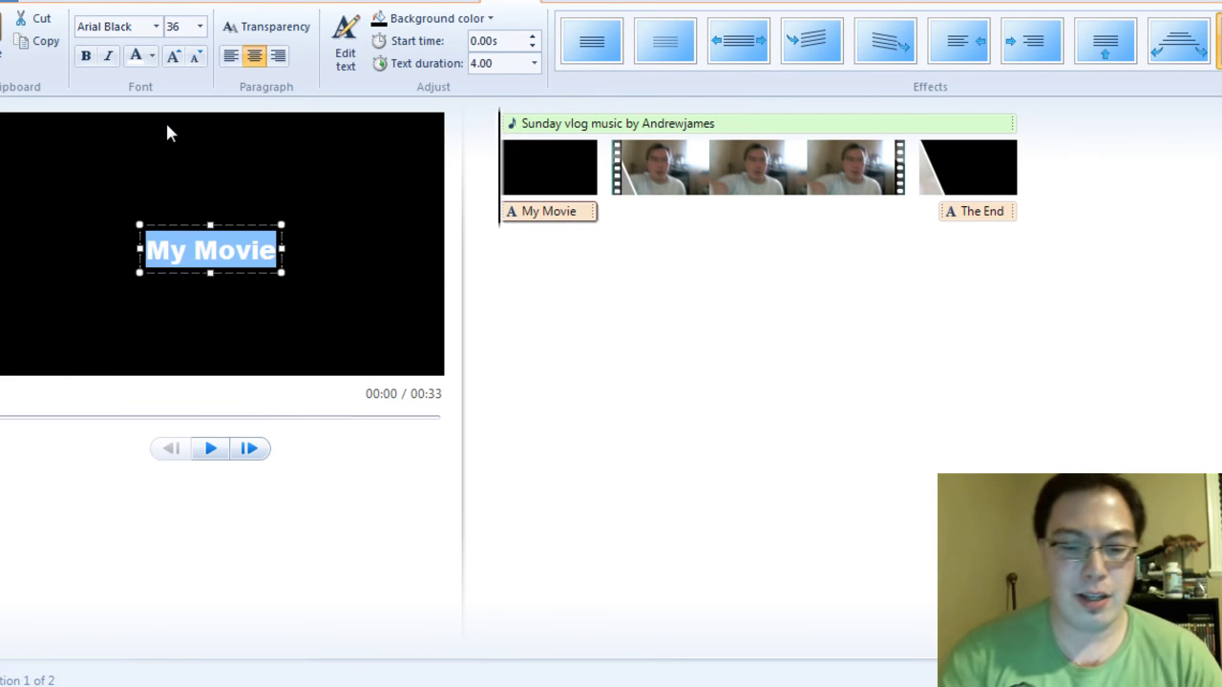
# Retype the opening title as 'Somebody', widen its box, and play it back to check.
pyautogui.write('Somebody G')
pyautogui.press('BackSpace')
pyautogui.press('BackSpace')
pyautogui.press('BackSpace')
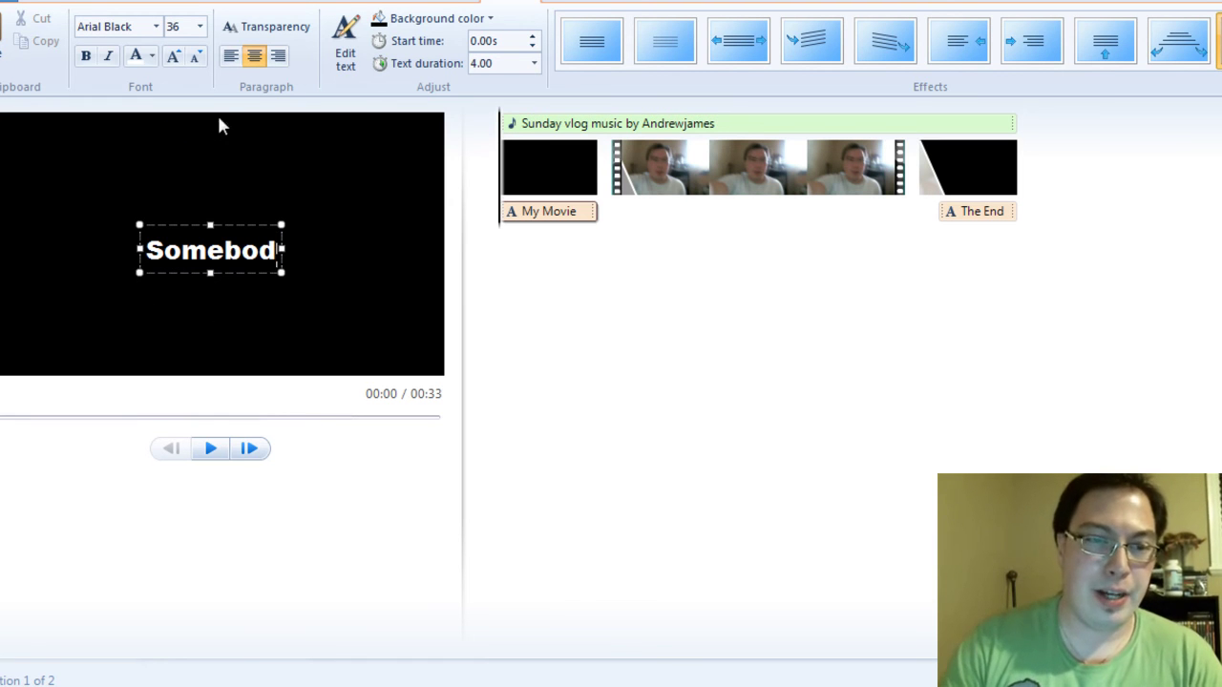
pyautogui.moveTo(280, 273); pyautogui.dragTo(300, 273)
pyautogui.click(300, 254)
pyautogui.write('y')
pyautogui.click(312, 303)
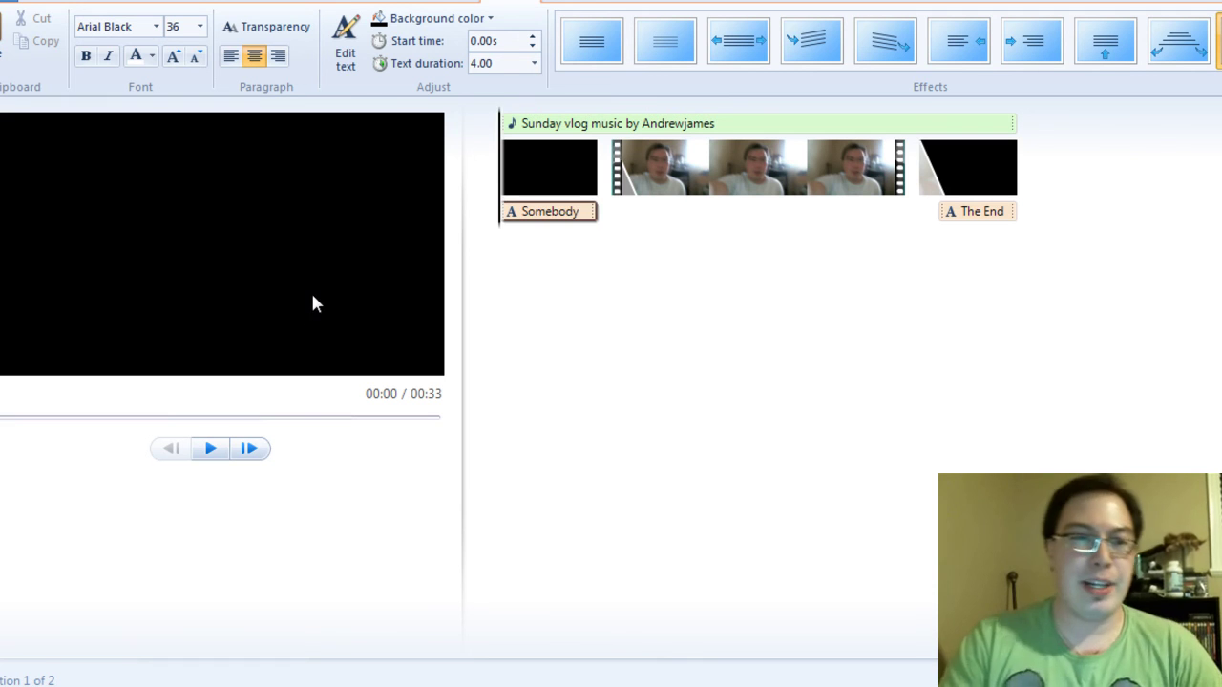
pyautogui.click(217, 456)
pyautogui.click(217, 456)
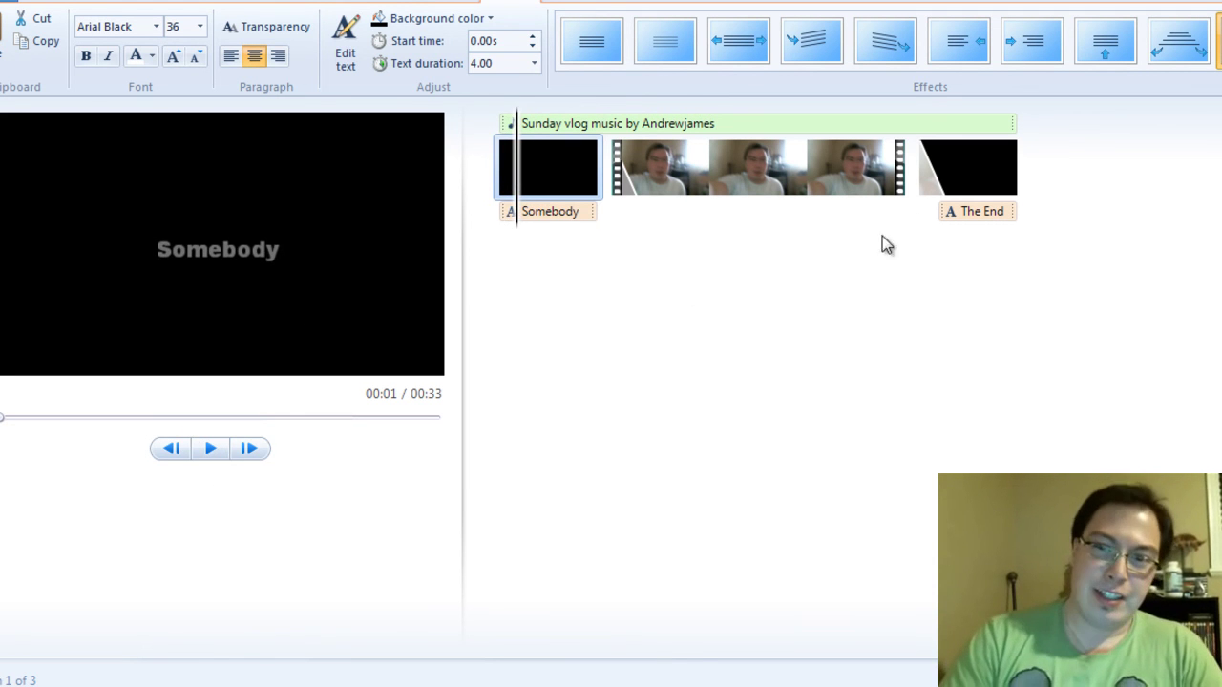
# Replace the closing title text 'The End' with 'END'.
pyautogui.click(971, 172)
pyautogui.click(970, 175)
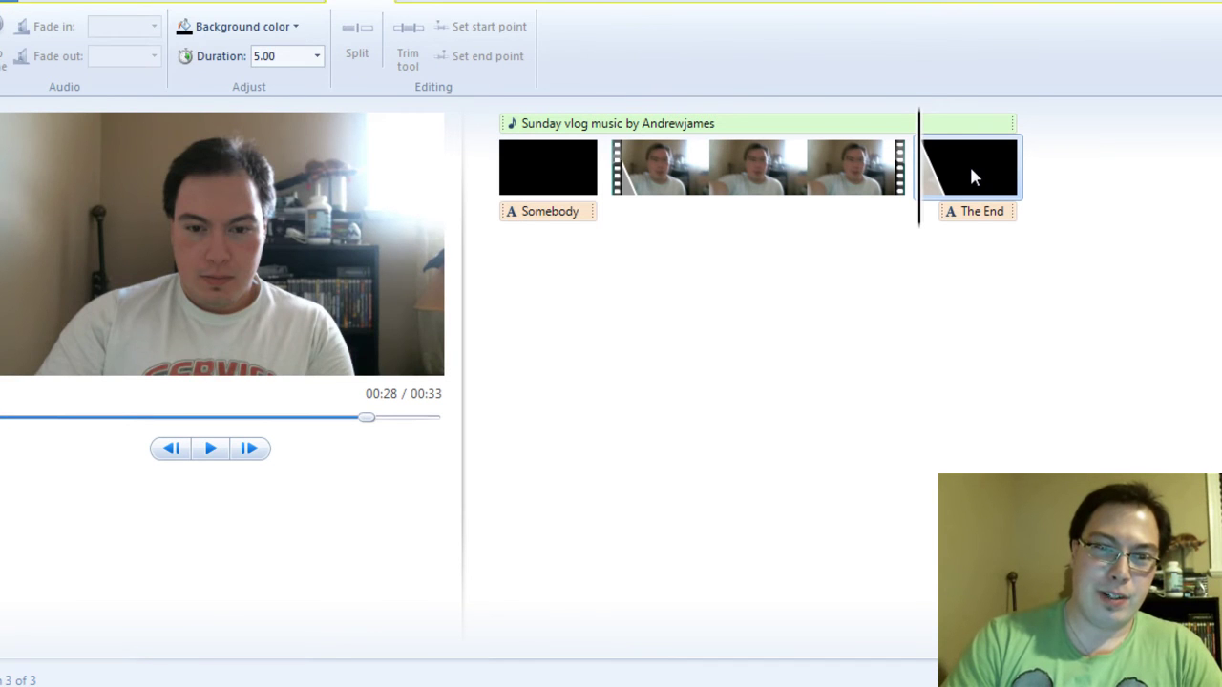
pyautogui.click(968, 210)
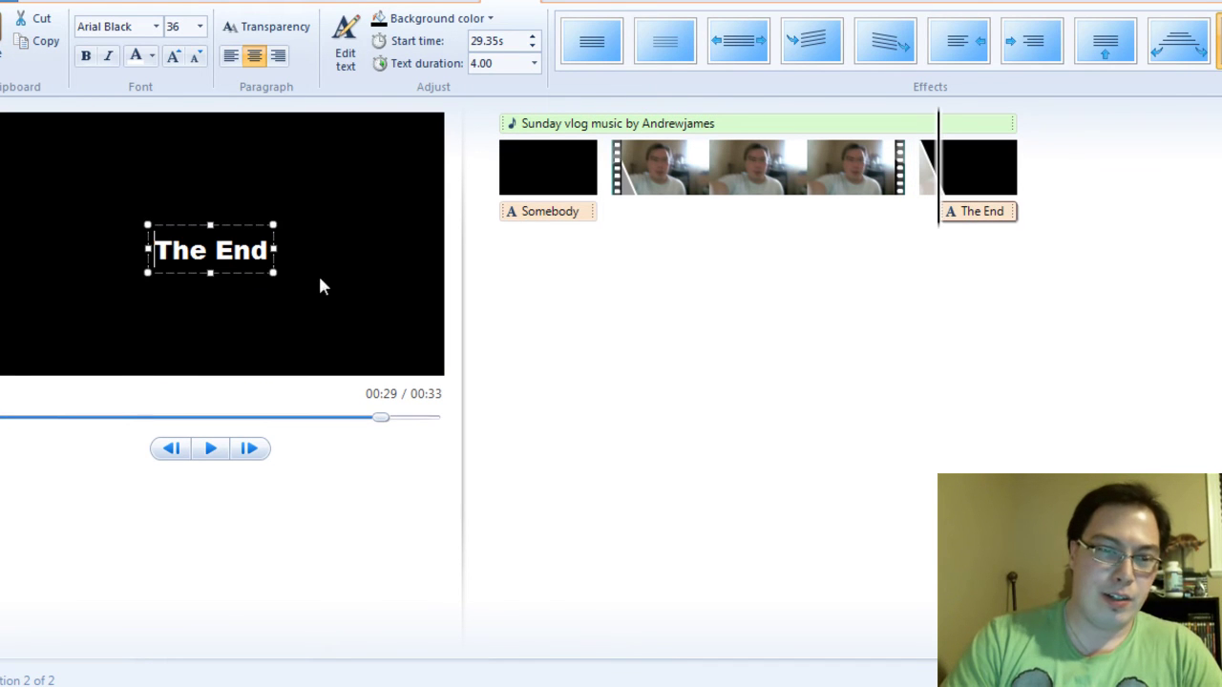
pyautogui.moveTo(269, 251); pyautogui.dragTo(112, 258)
pyautogui.write('E')
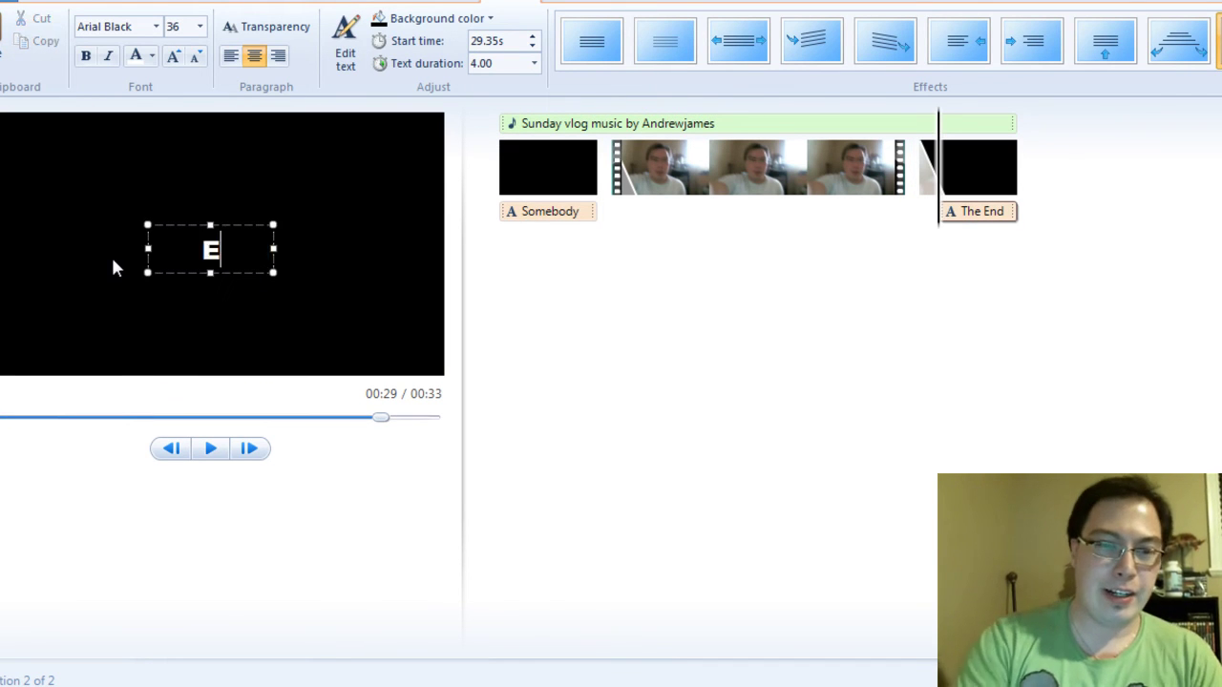
pyautogui.write('ND')
pyautogui.click(512, 395)
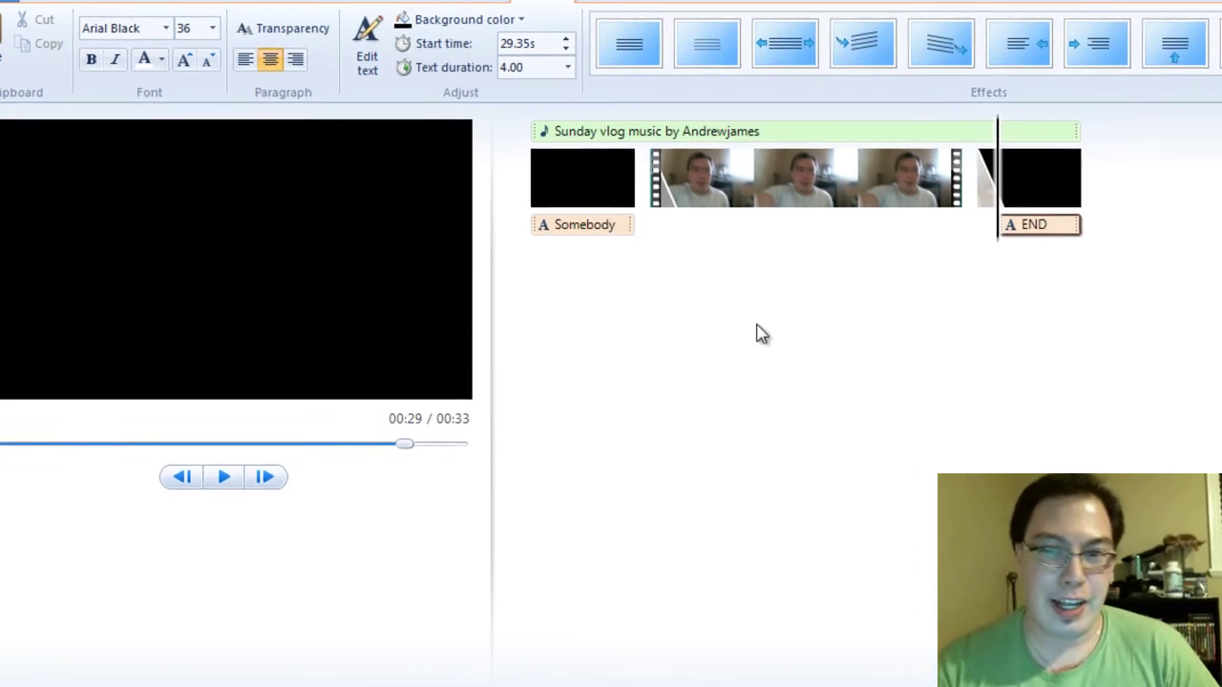
# Set the END text to size 72 and widen its text box to fit one line.
pyautogui.click(1044, 229)
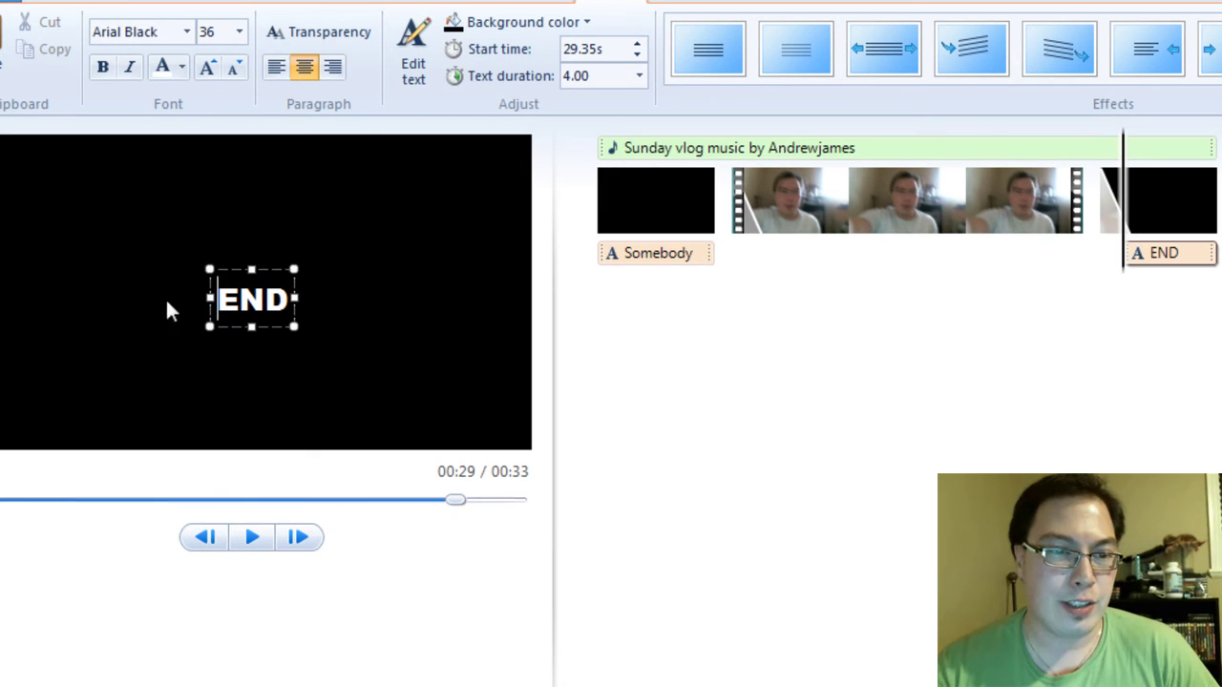
pyautogui.doubleClick(286, 300)
pyautogui.click(238, 31)
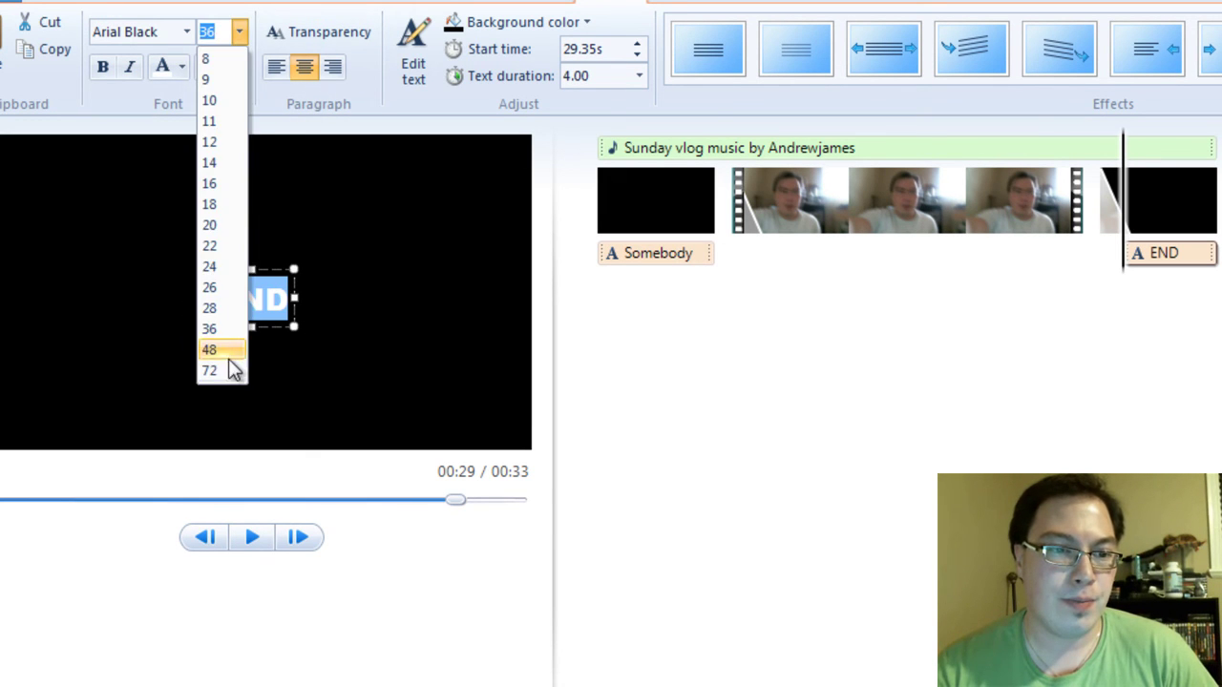
pyautogui.click(229, 366)
pyautogui.moveTo(206, 268); pyautogui.dragTo(33, 186)
pyautogui.moveTo(287, 189); pyautogui.dragTo(469, 169)
pyautogui.click(276, 234)
pyautogui.moveTo(325, 277); pyautogui.dragTo(282, 336)
# Try Aircruiser Light, then switch the END title to the Capture it font, centring its box.
pyautogui.click(186, 32)
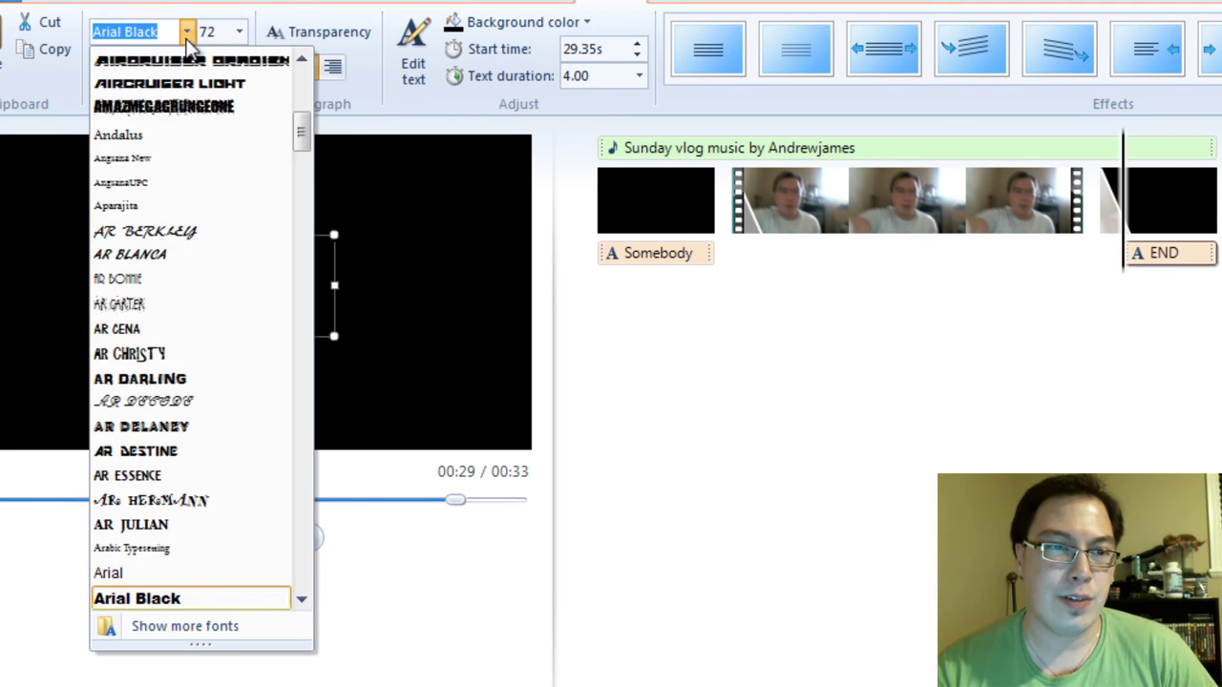
pyautogui.click(218, 91)
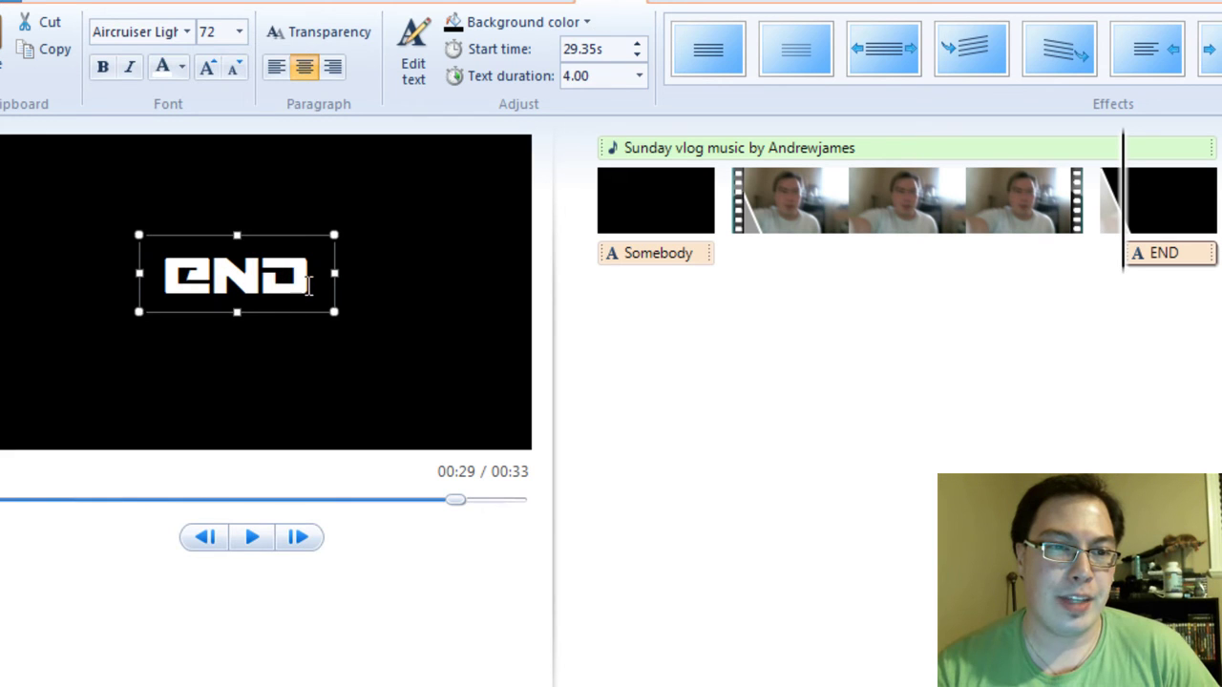
pyautogui.moveTo(330, 318); pyautogui.dragTo(429, 362)
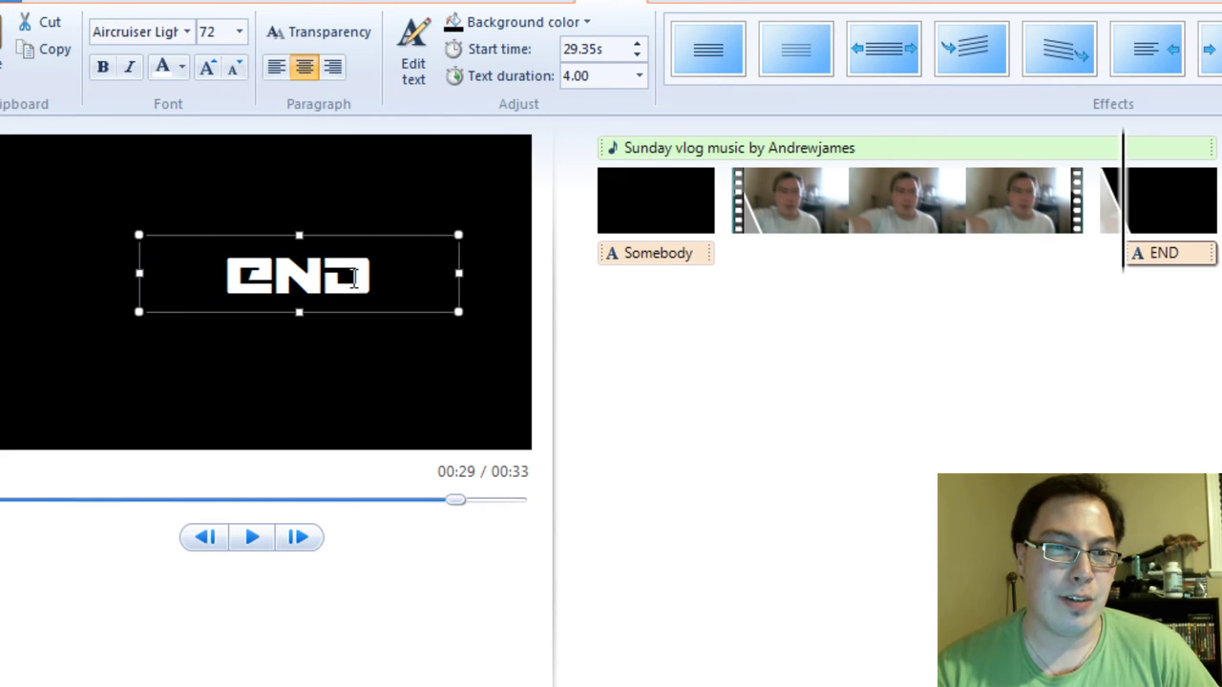
pyautogui.moveTo(373, 314); pyautogui.dragTo(321, 327)
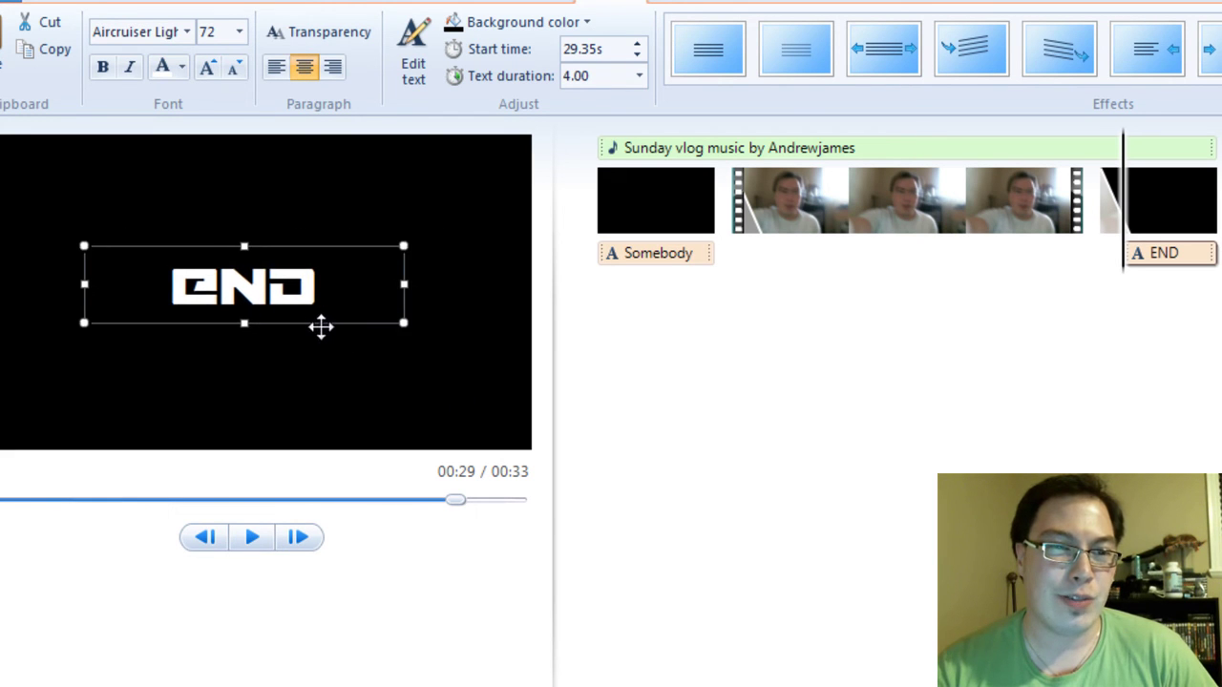
pyautogui.click(186, 32)
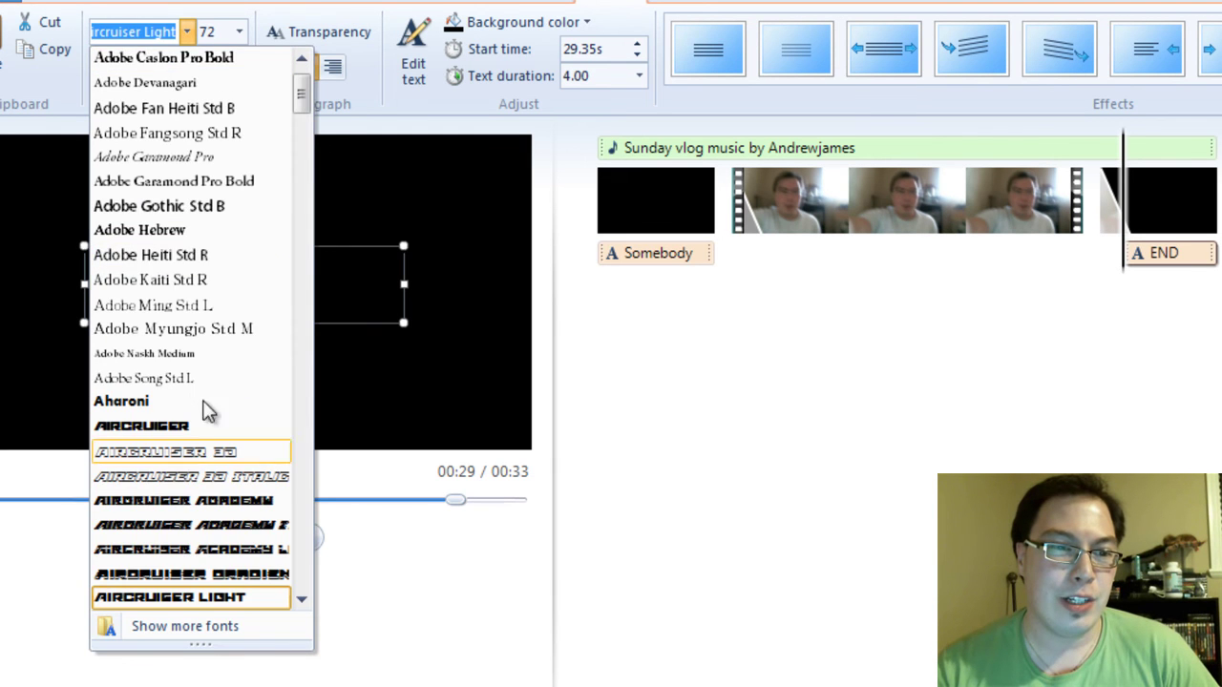
pyautogui.moveTo(308, 115); pyautogui.dragTo(302, 185)
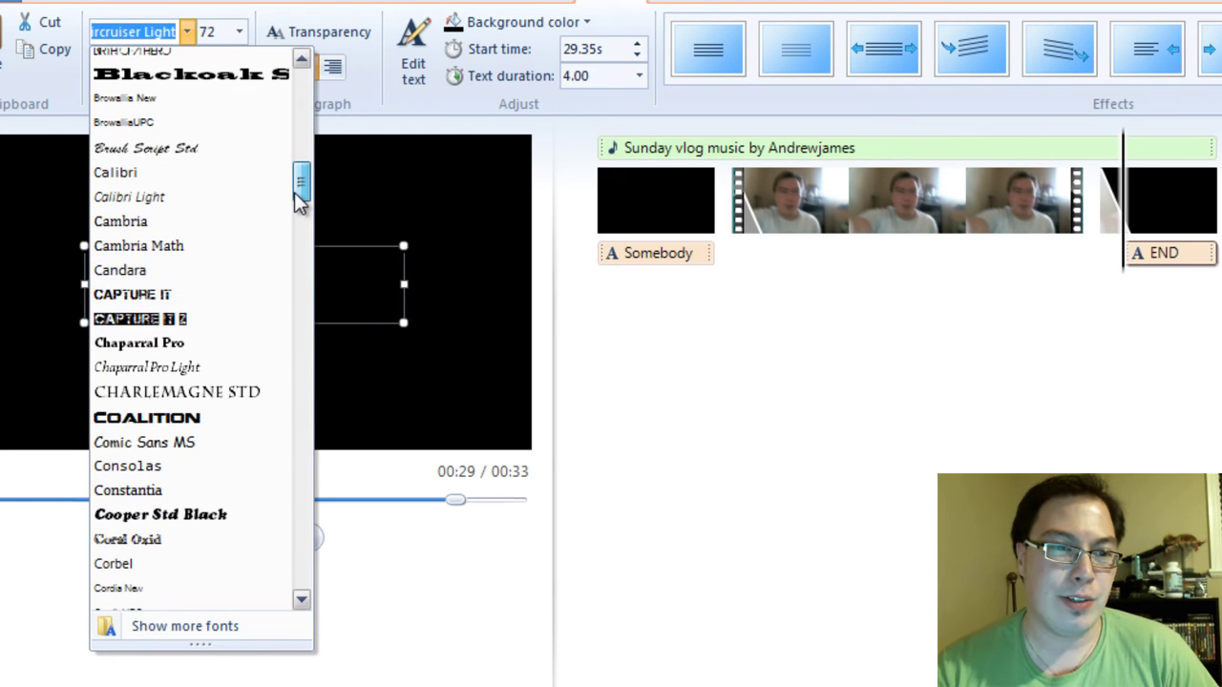
pyautogui.click(164, 296)
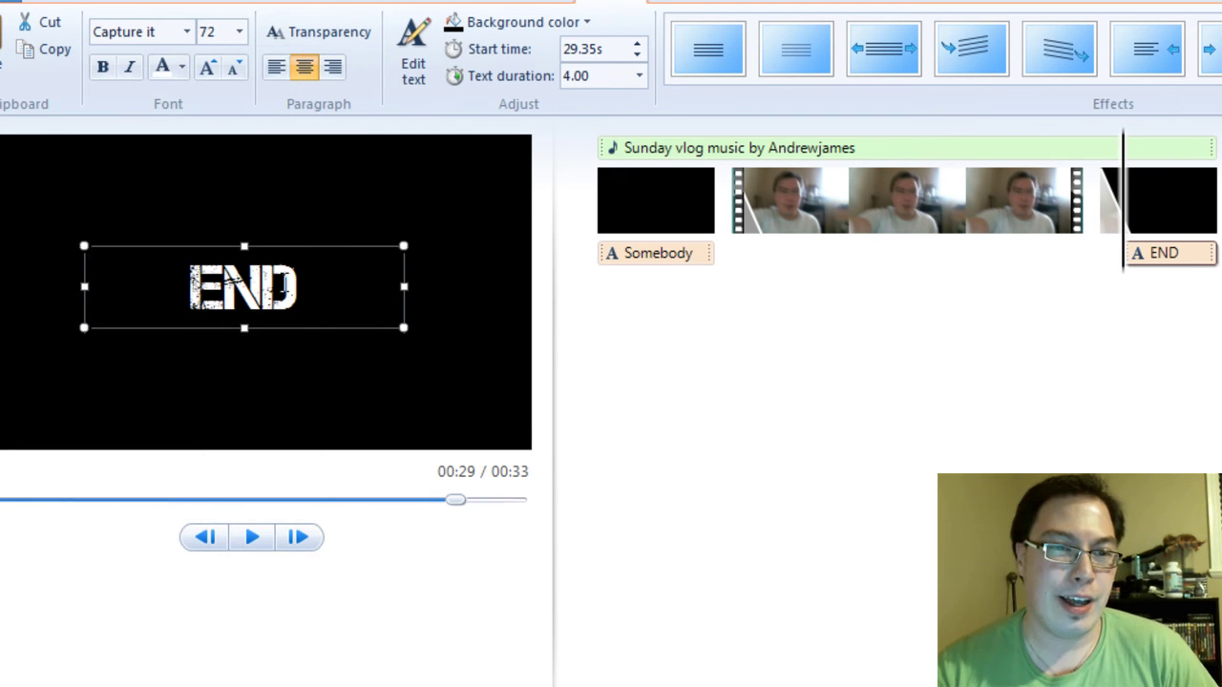
# Set the END text size to 200 and move the title up in the frame.
pyautogui.moveTo(300, 287); pyautogui.dragTo(172, 289)
pyautogui.click(220, 31)
pyautogui.write('200')
pyautogui.press('Return')
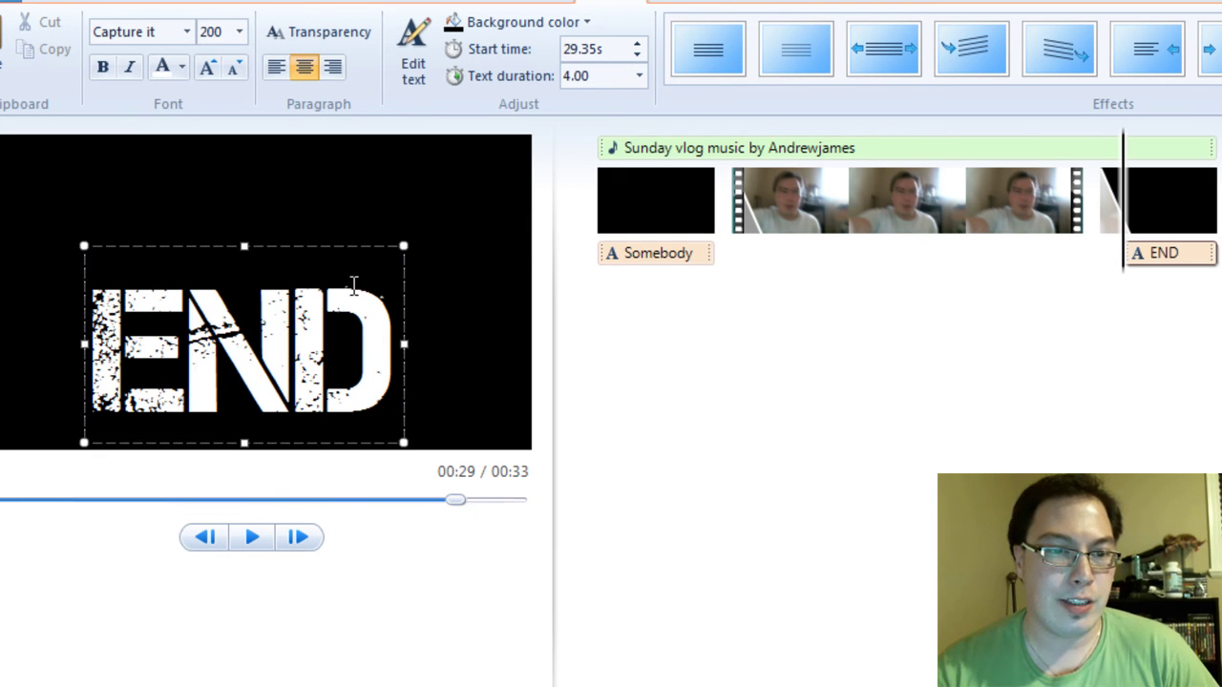
pyautogui.moveTo(334, 250); pyautogui.dragTo(335, 180)
pyautogui.click(480, 299)
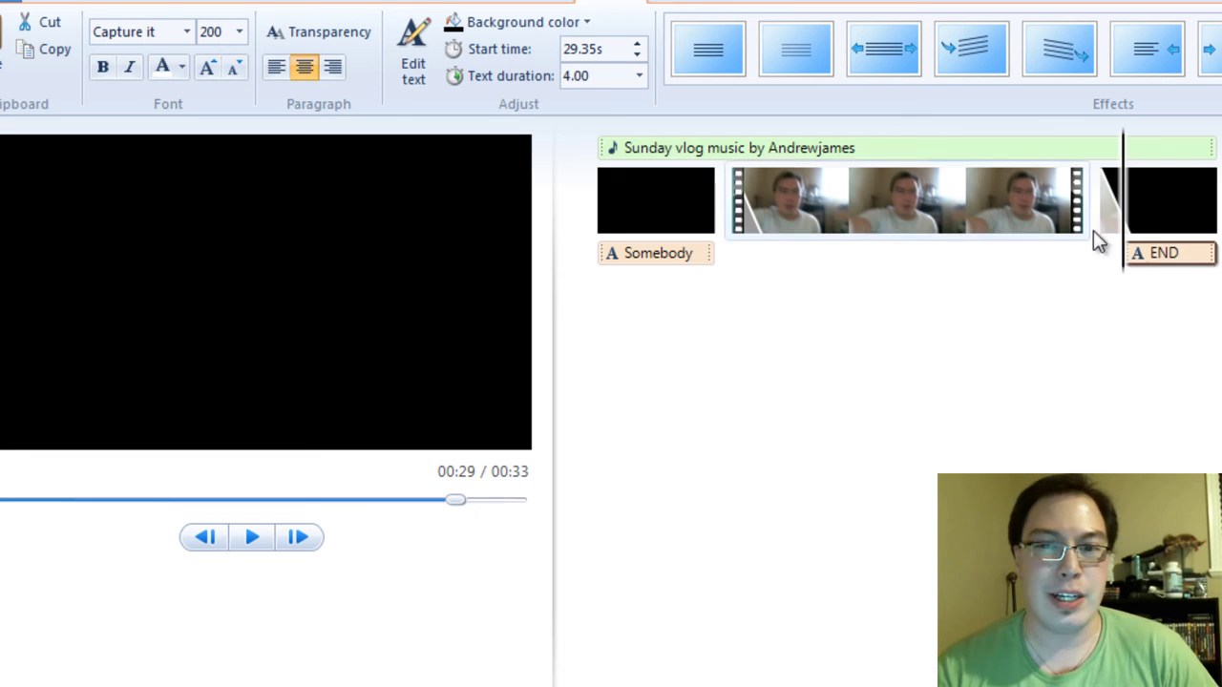
pyautogui.click(1188, 272)
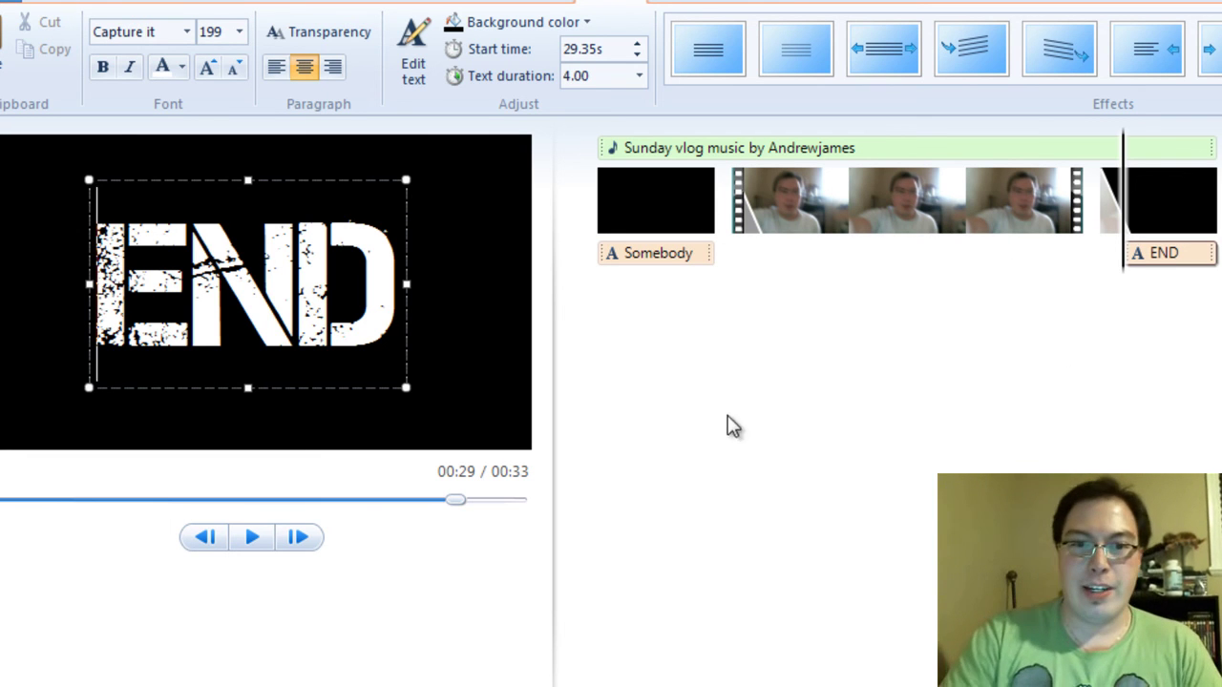
pyautogui.click(602, 259)
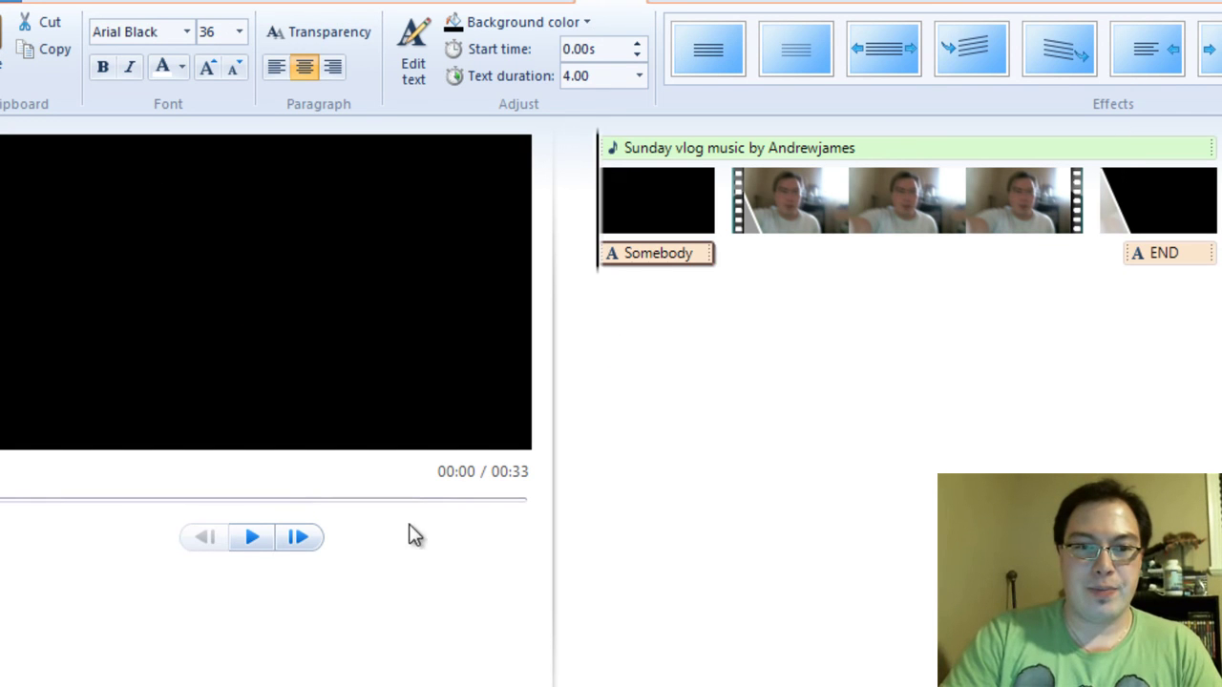
pyautogui.click(252, 538)
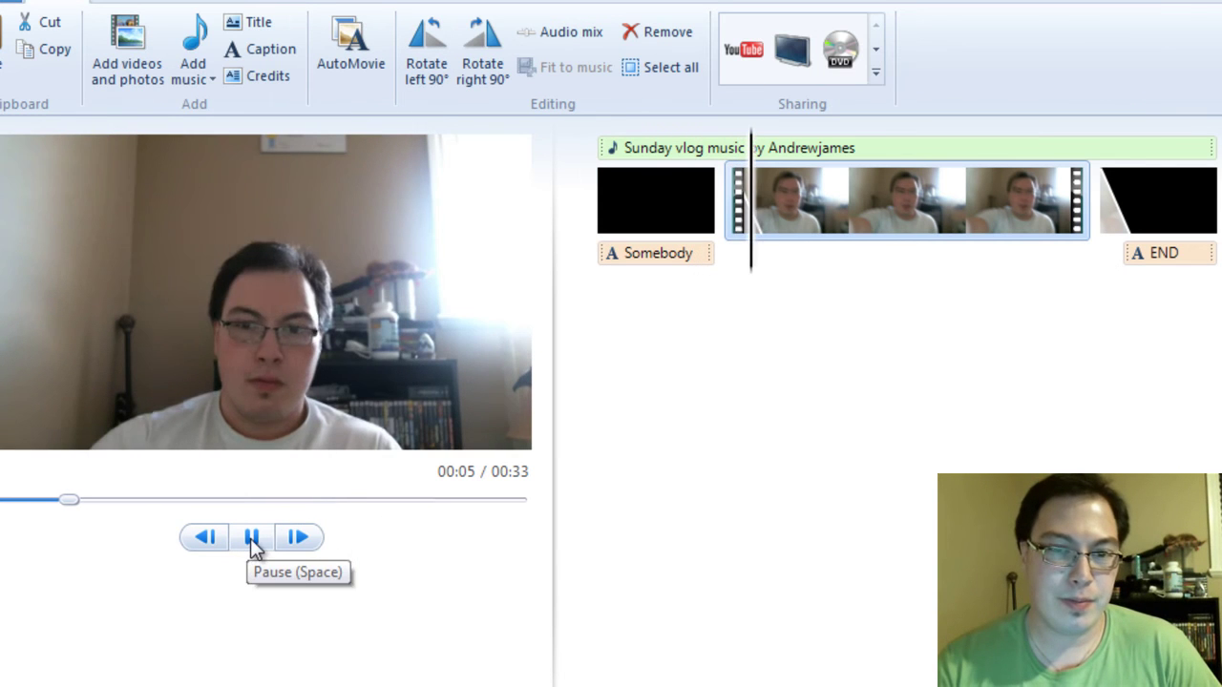
pyautogui.click(251, 538)
pyautogui.moveTo(761, 254); pyautogui.dragTo(1105, 250)
pyautogui.click(1104, 250)
pyautogui.click(267, 539)
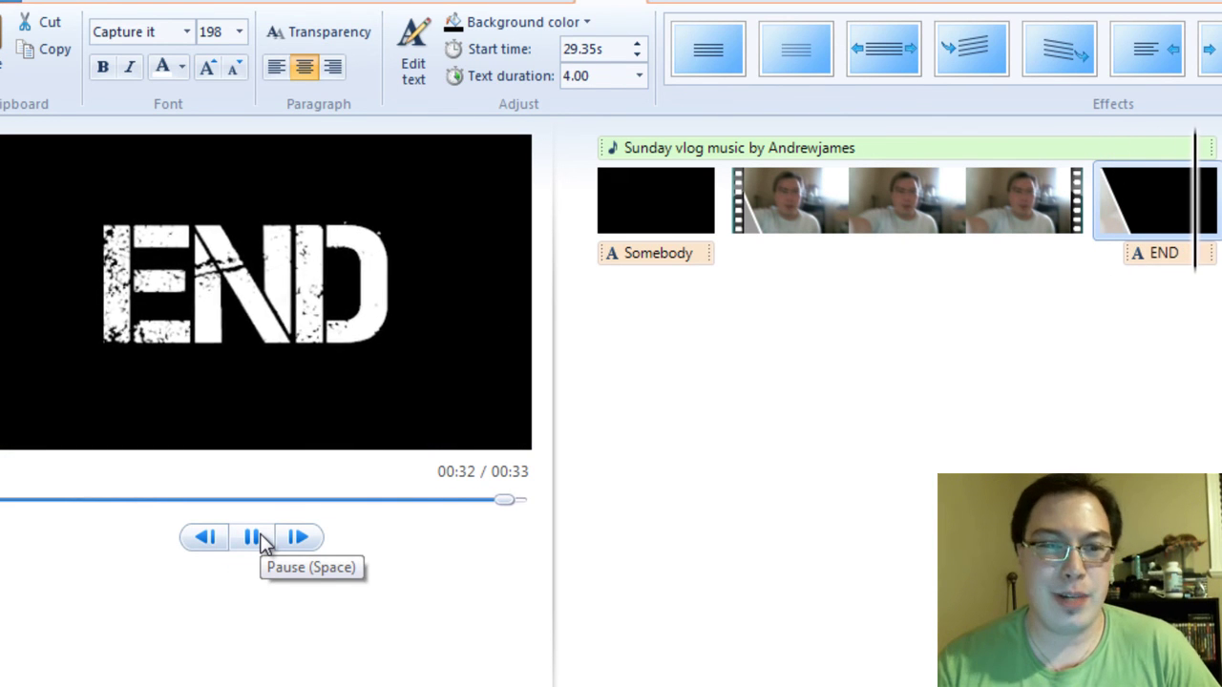
pyautogui.click(265, 539)
pyautogui.click(262, 535)
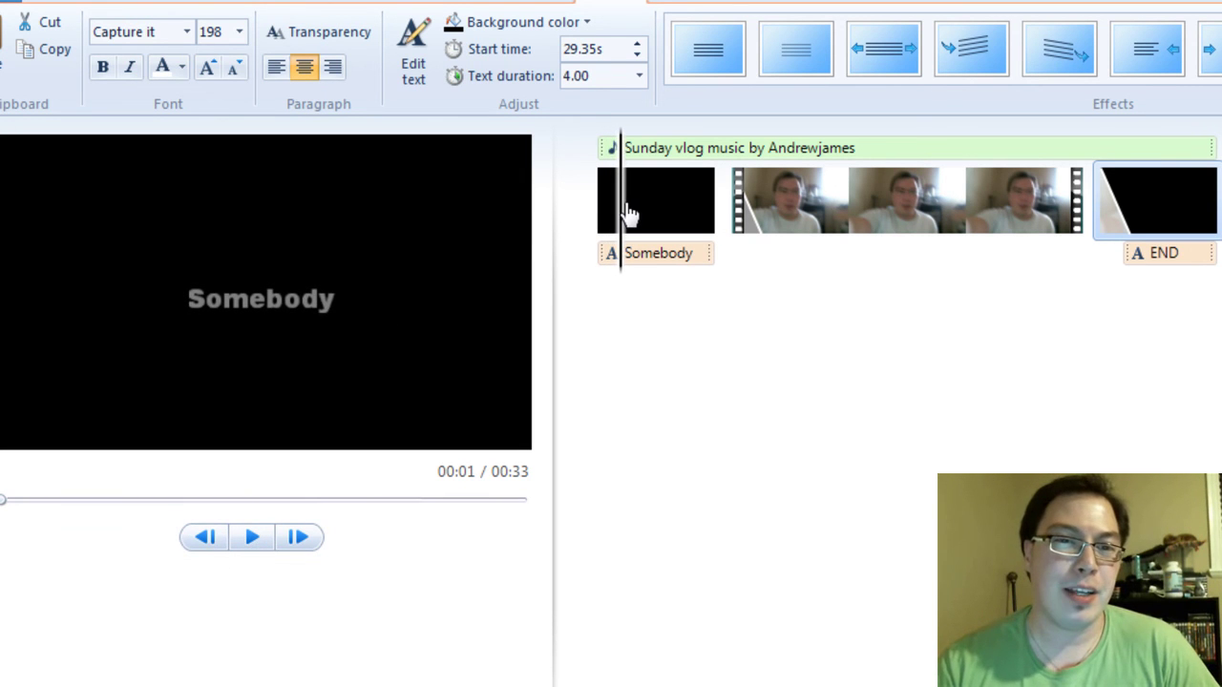
pyautogui.click(572, 217)
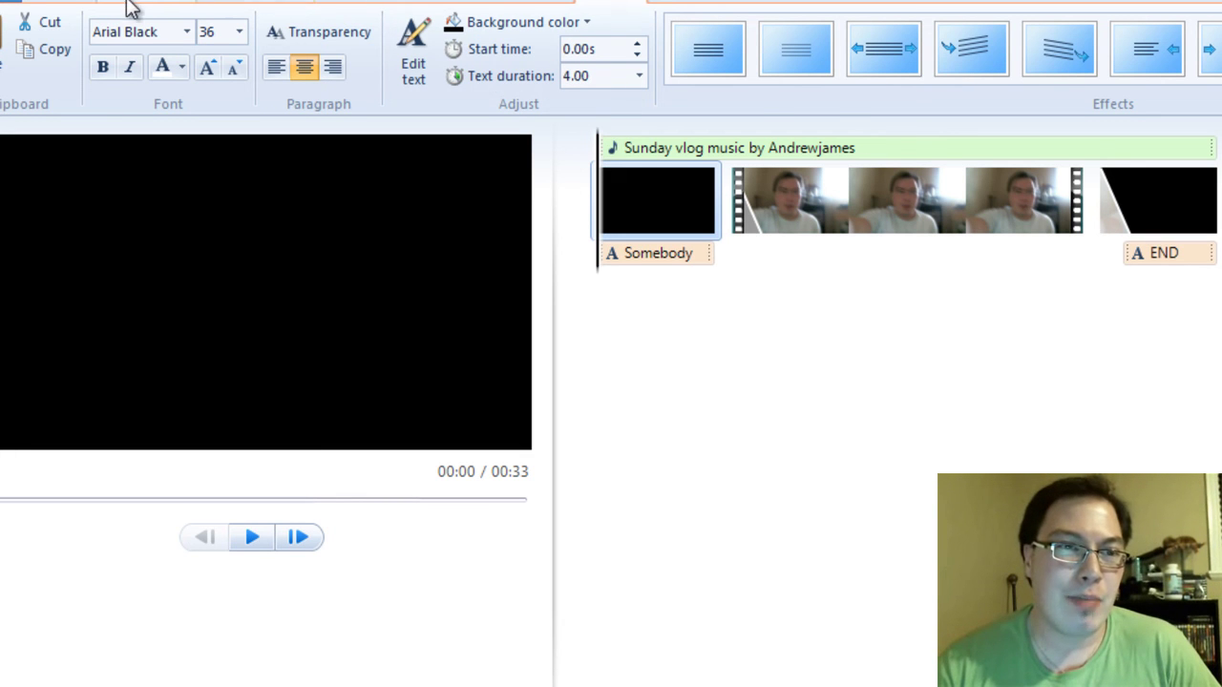
# Browse the Animations, Edit, View and Format tabs, returning to the music's Options tab.
pyautogui.click(131, 6)
pyautogui.click(522, 4)
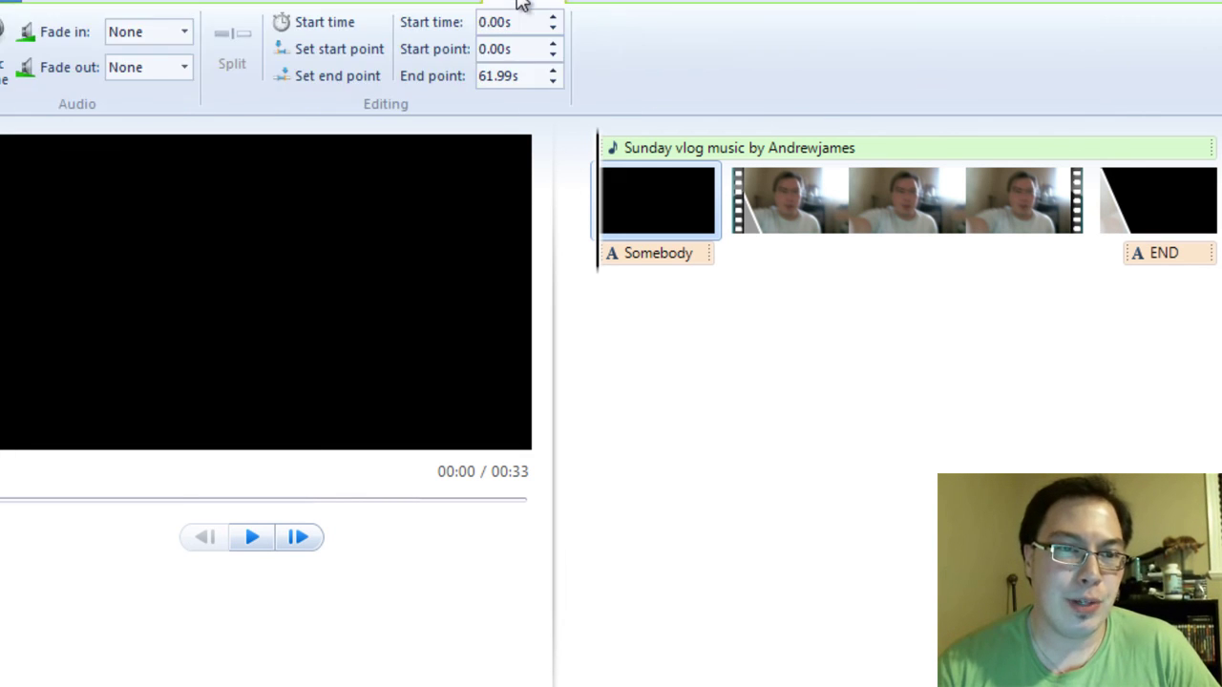
pyautogui.click(447, 2)
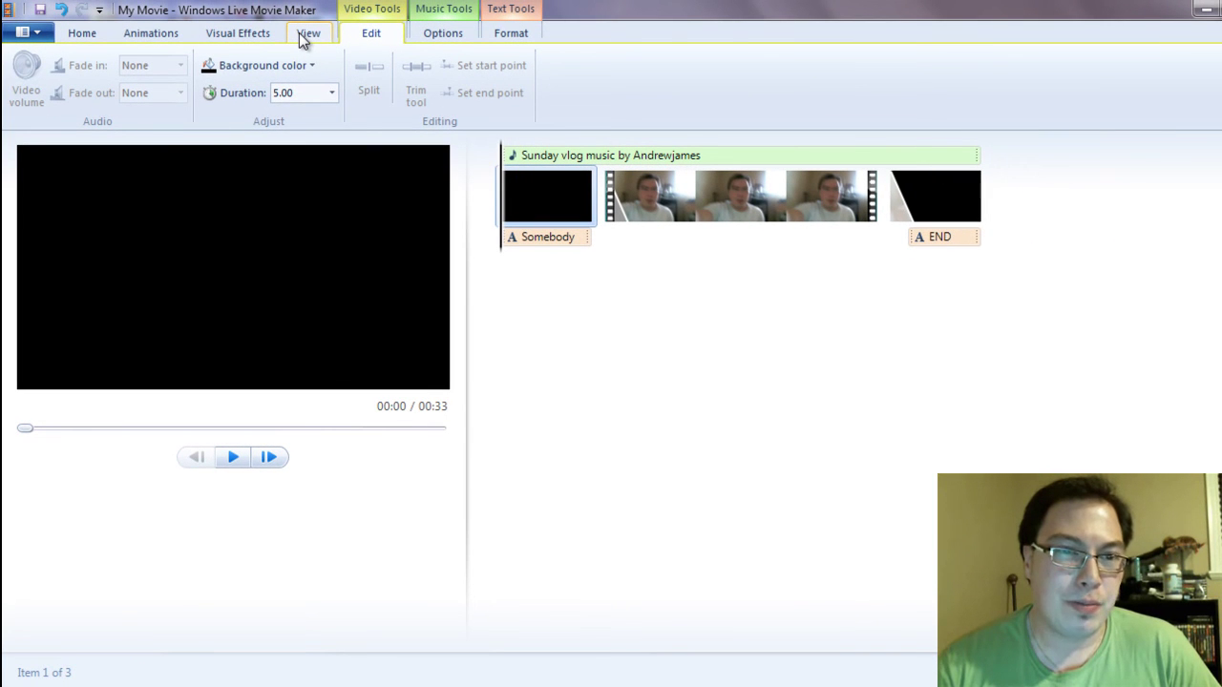
pyautogui.click(304, 34)
pyautogui.click(497, 35)
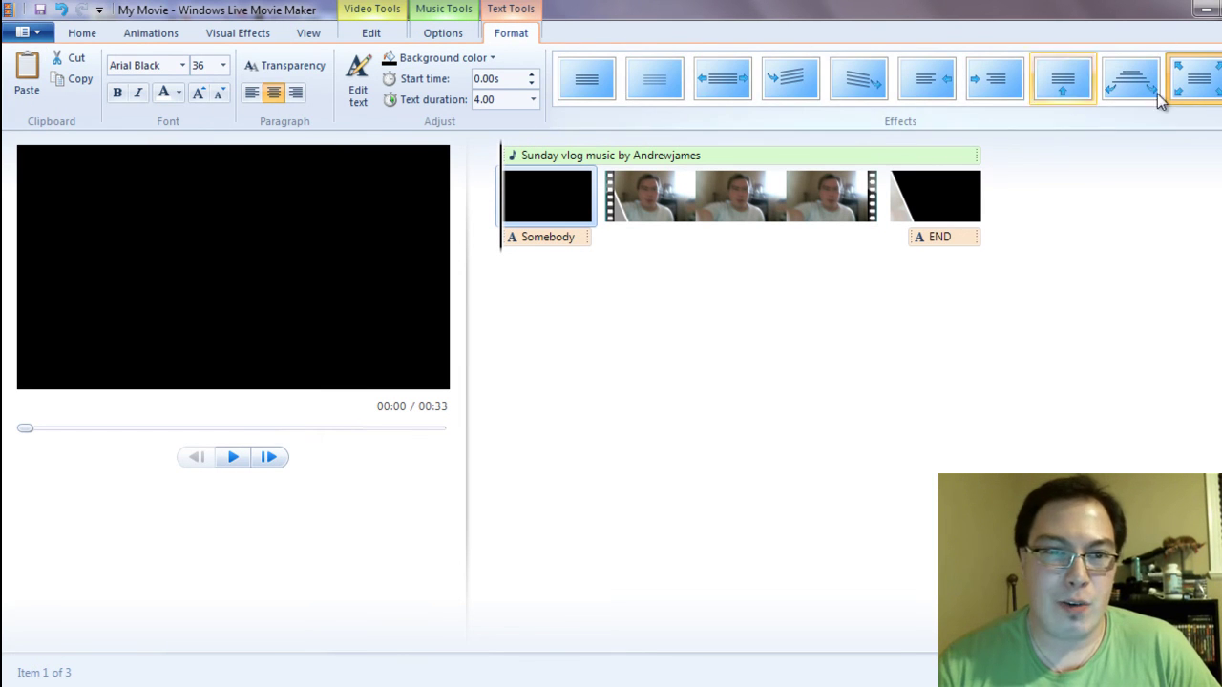
pyautogui.click(444, 34)
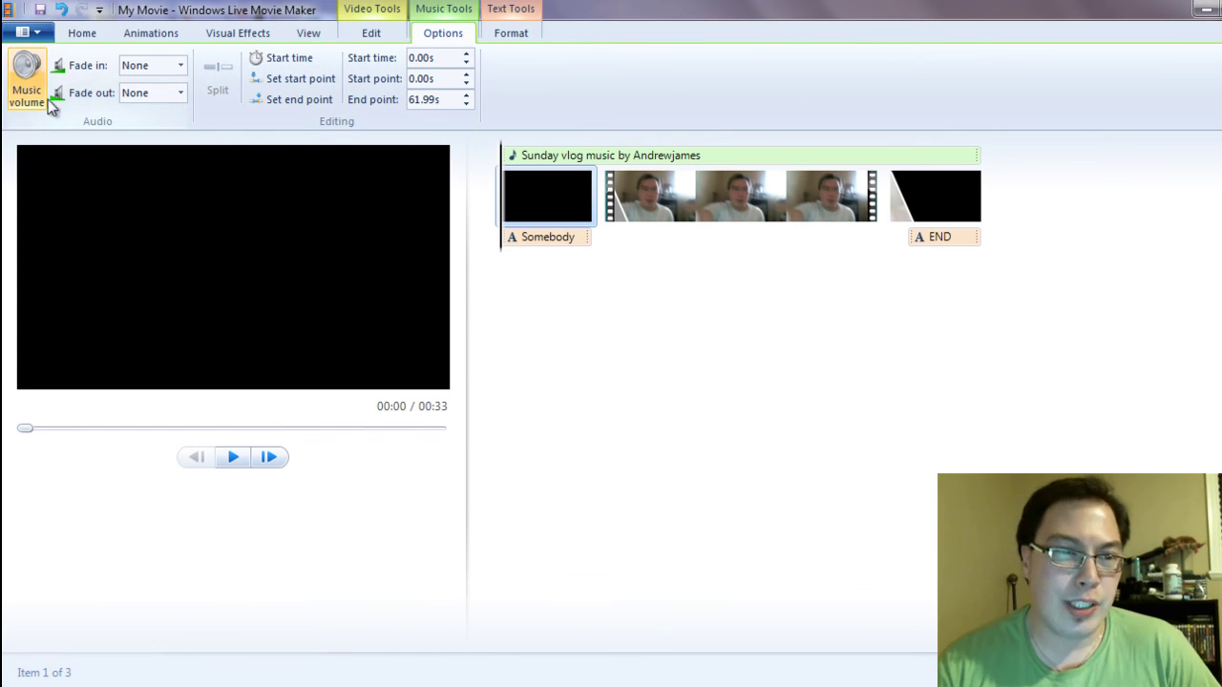
# Set the music's Fade in to Slow and Fade out to Fast.
pyautogui.click(142, 65)
pyautogui.click(174, 66)
pyautogui.click(167, 101)
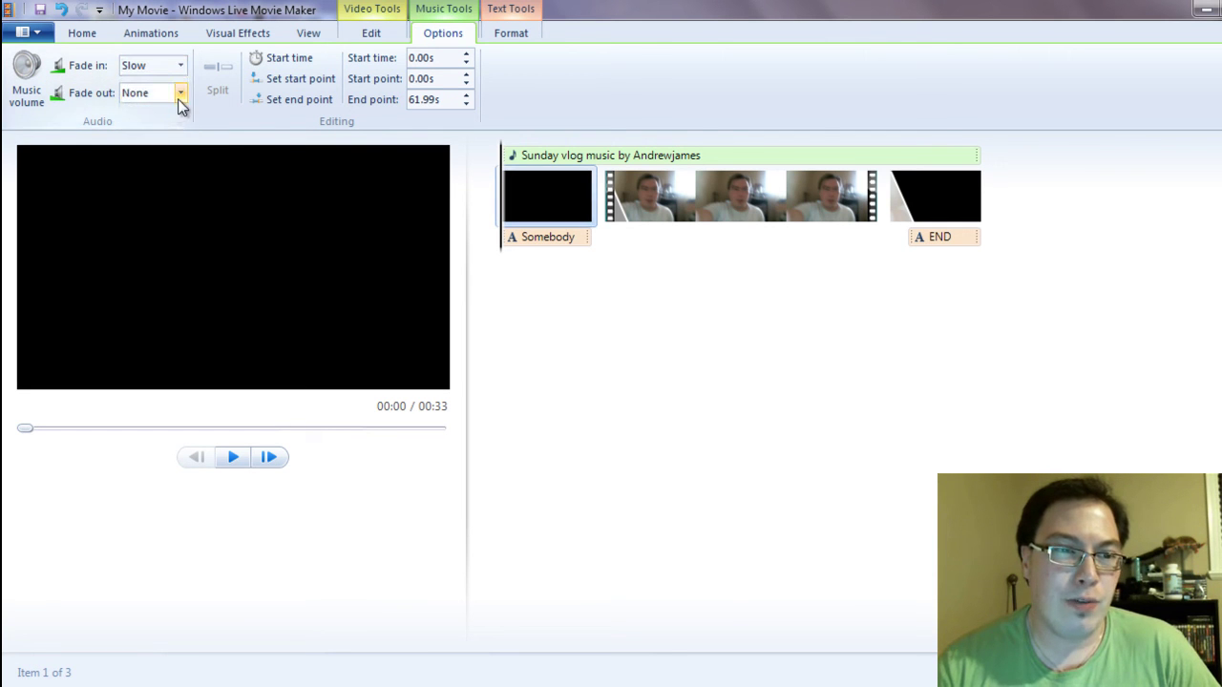
pyautogui.click(179, 96)
pyautogui.click(159, 162)
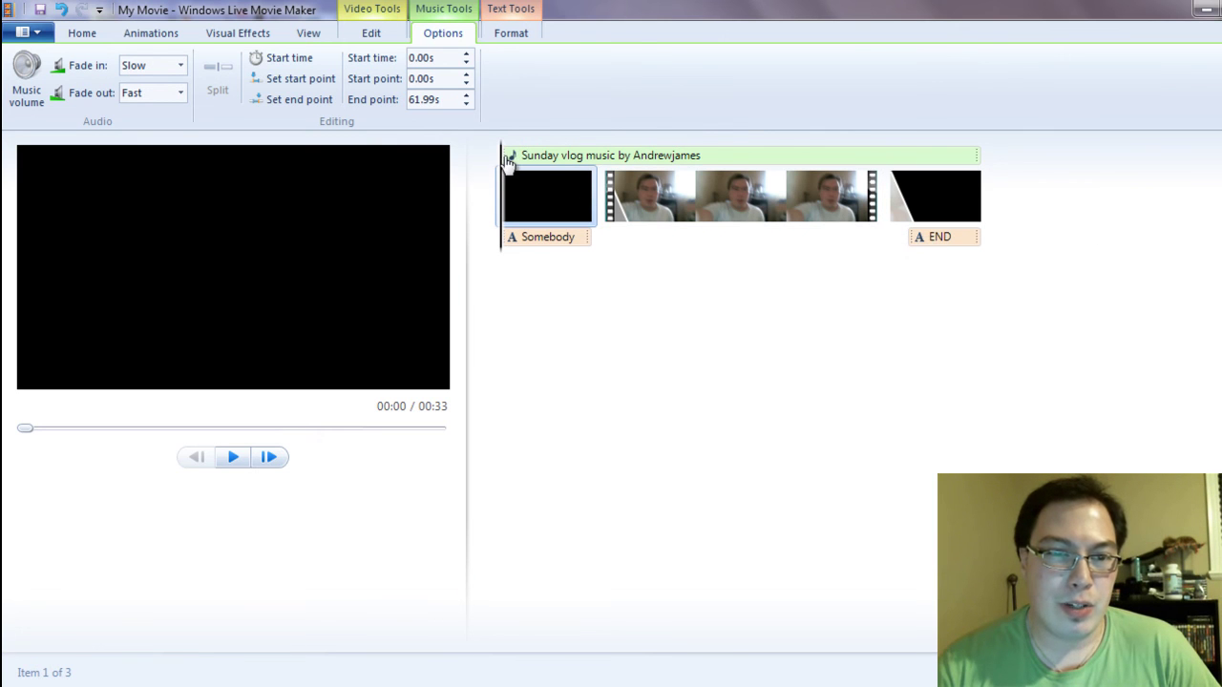
pyautogui.click(561, 160)
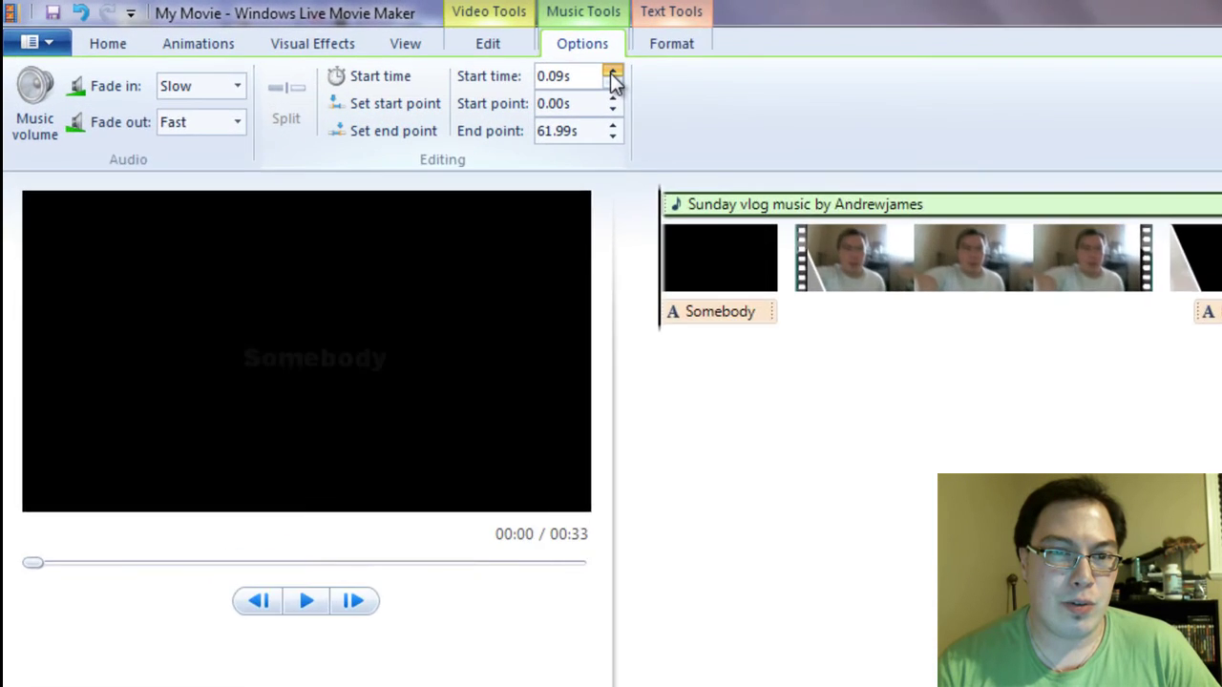
# Raise the music start time to 1.08s, then play the preview from the Somebody title clip.
pyautogui.click(467, 56)
pyautogui.click(466, 56)
pyautogui.click(467, 56)
pyautogui.click(759, 90)
pyautogui.click(759, 90)
pyautogui.click(759, 90)
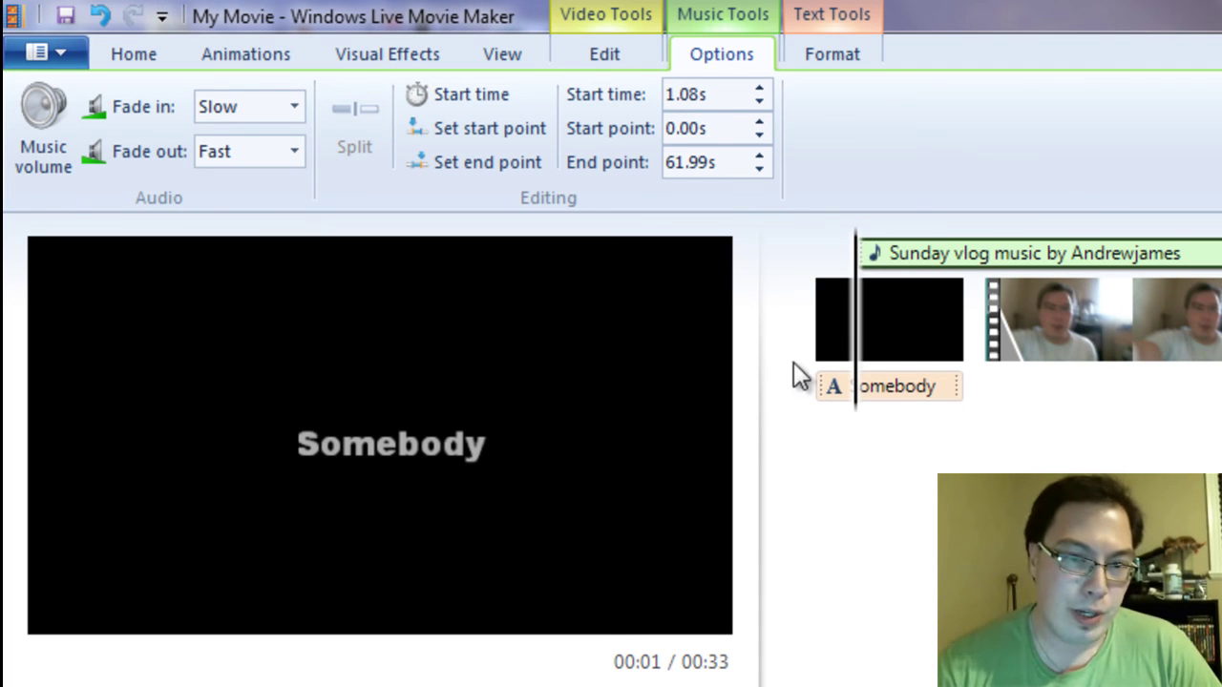
pyautogui.click(857, 349)
pyautogui.press('space')
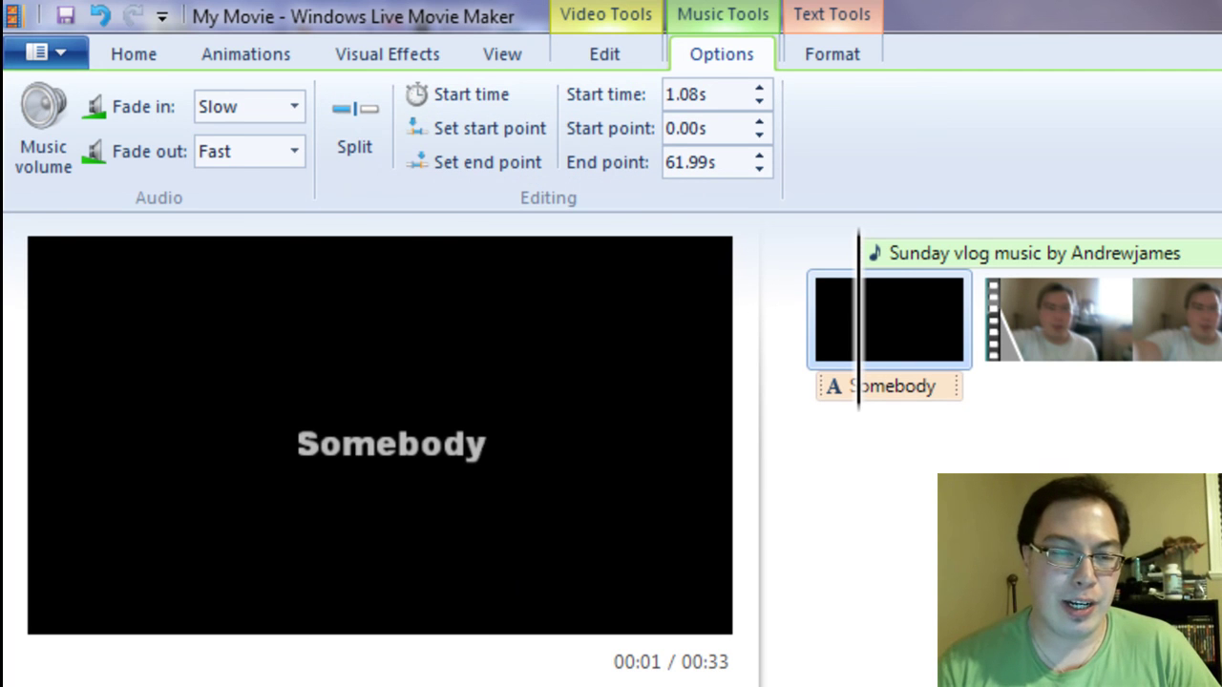
# Rewind the preview, adjust the audio mix, and browse the Edit, Options, Format, View, Visual Effects and Animations tabs.
pyautogui.click(768, 341)
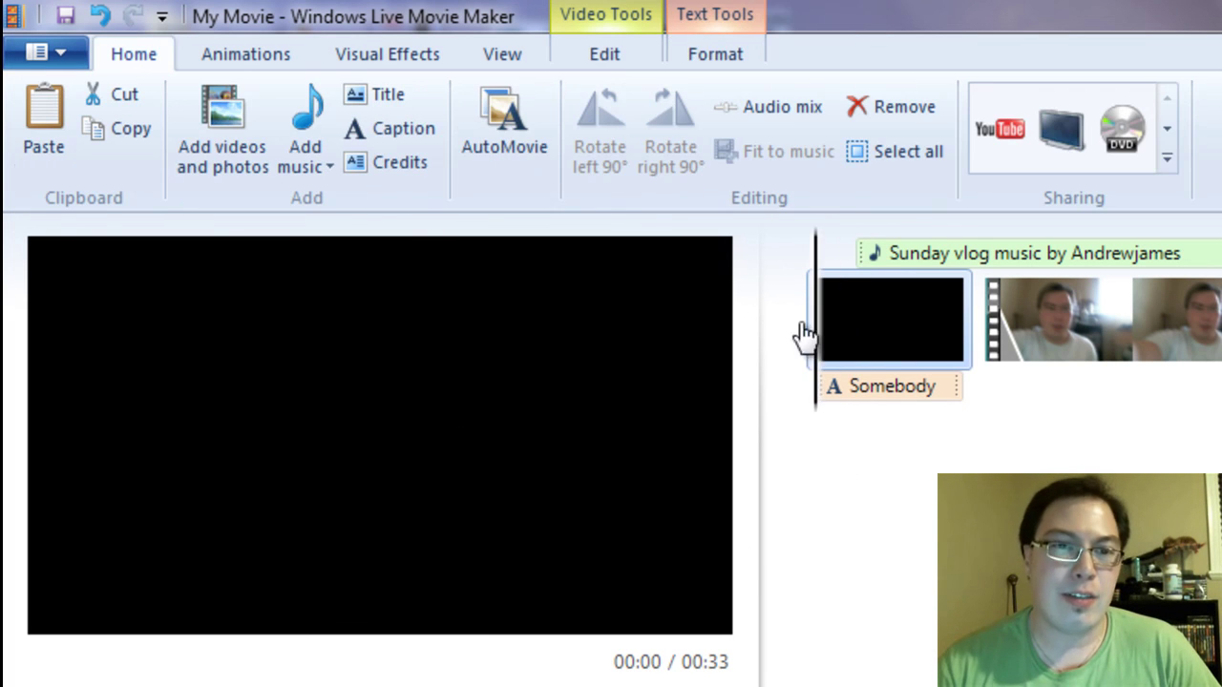
pyautogui.click(766, 109)
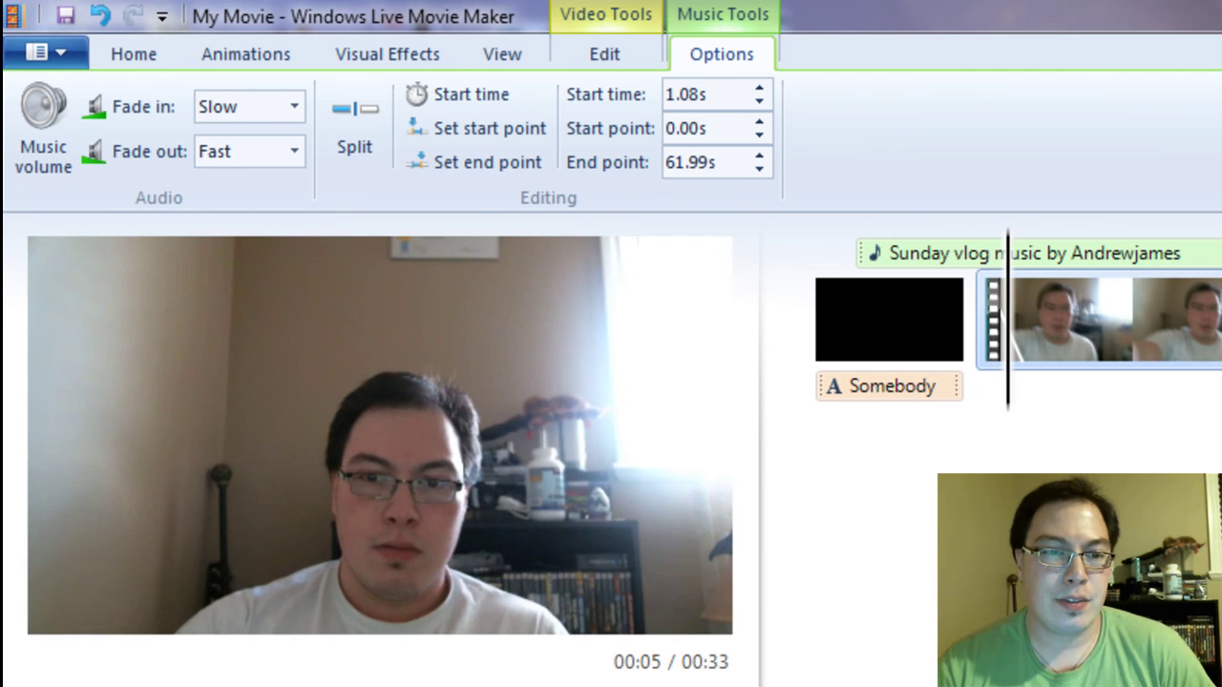
pyautogui.click(625, 54)
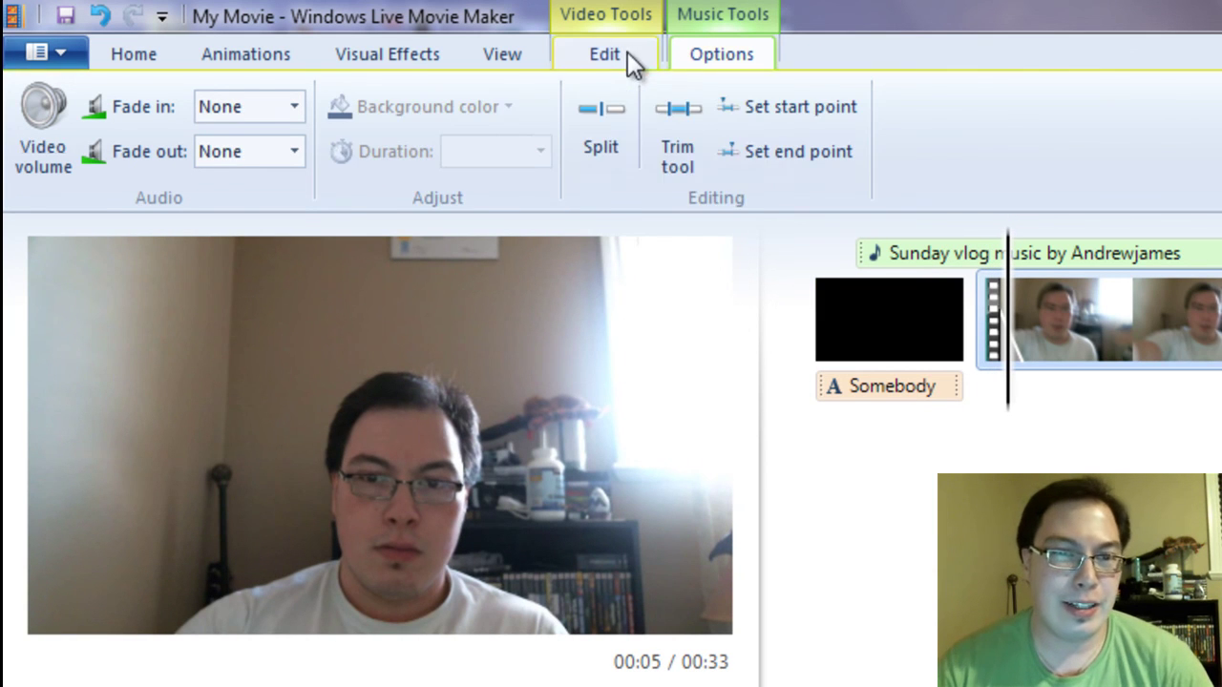
pyautogui.click(728, 61)
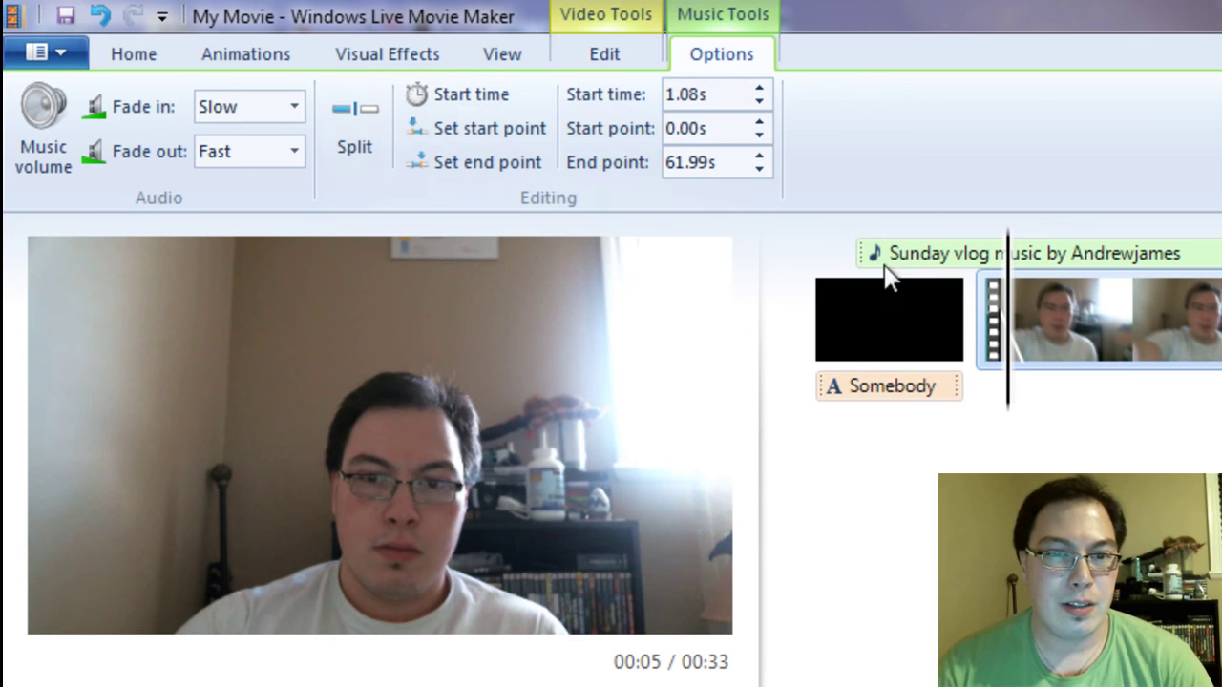
pyautogui.press('Home')
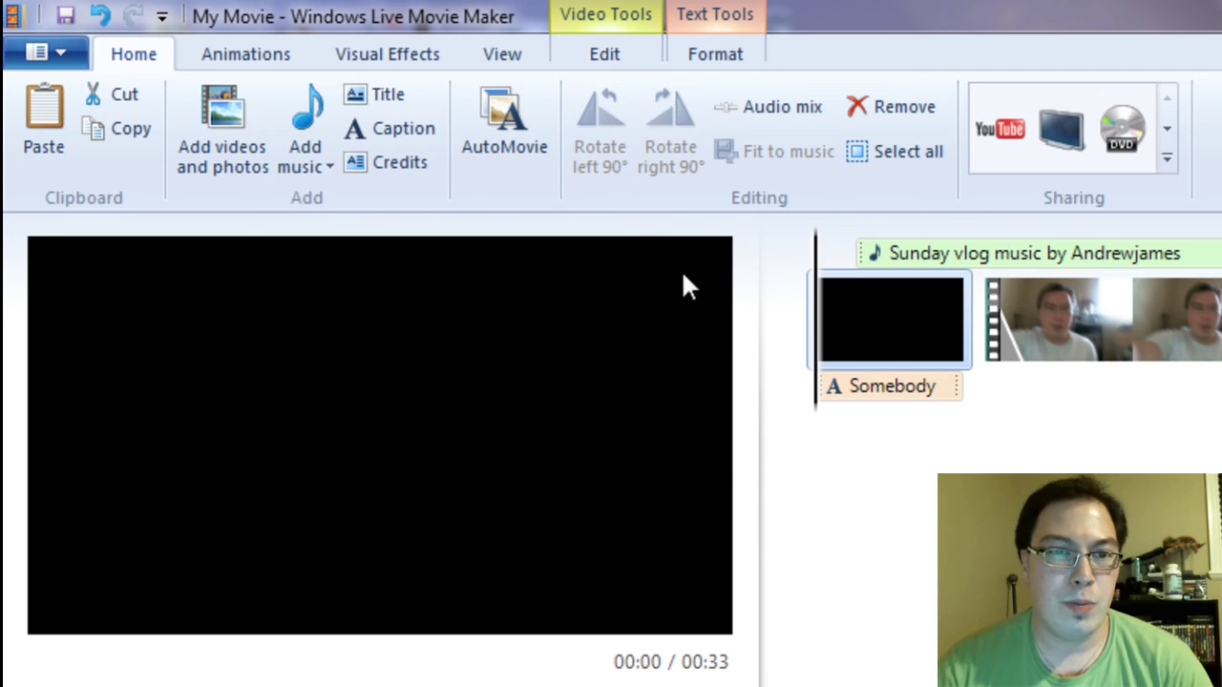
pyautogui.click(729, 68)
pyautogui.click(597, 57)
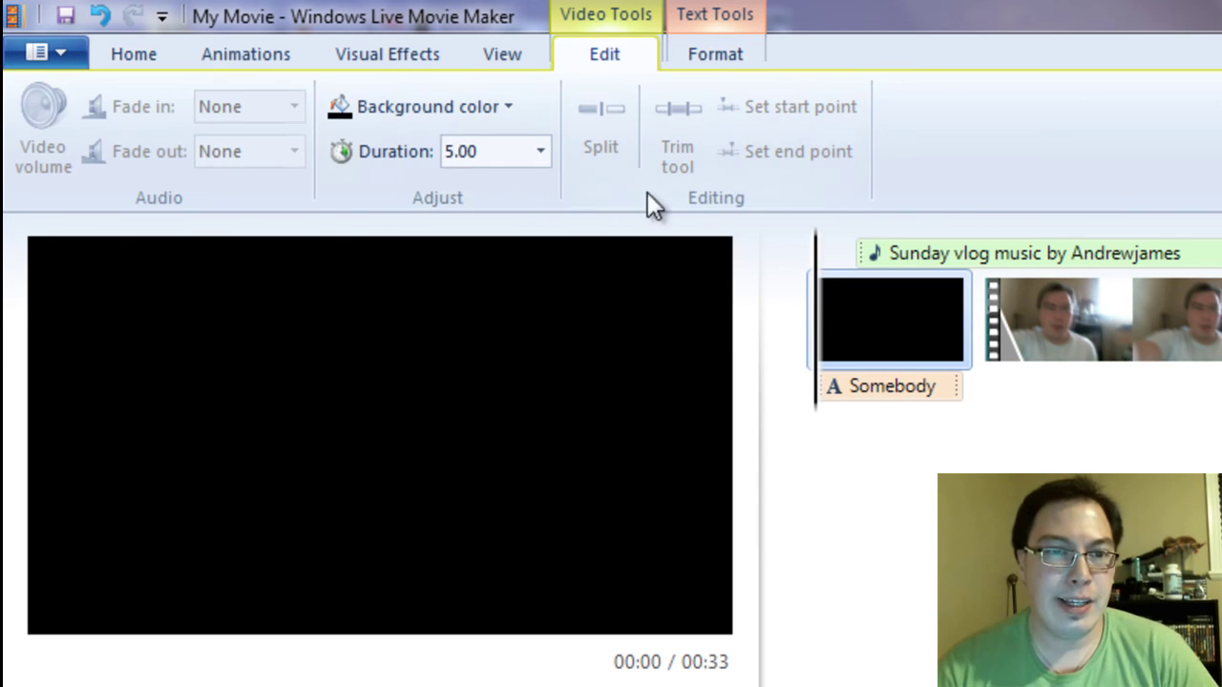
pyautogui.click(484, 65)
pyautogui.click(393, 57)
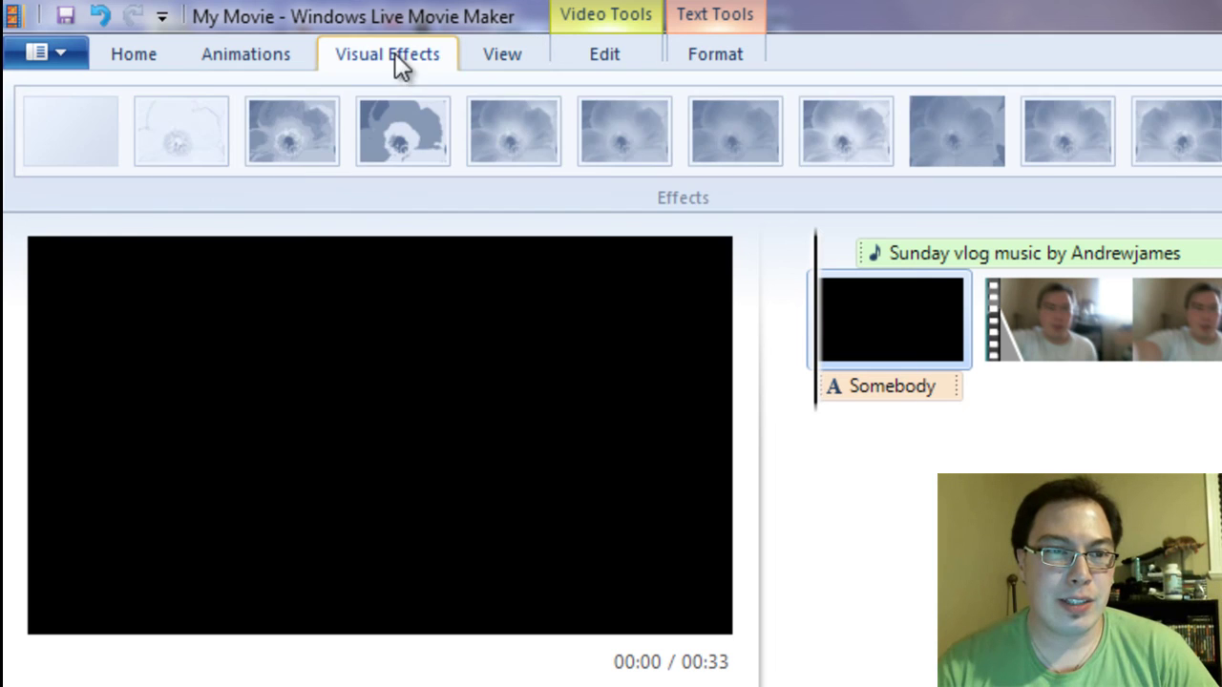
pyautogui.click(266, 59)
# Apply the red-and-yellow Threshold effect to the webcam clip and preview it.
pyautogui.doubleClick(1094, 325)
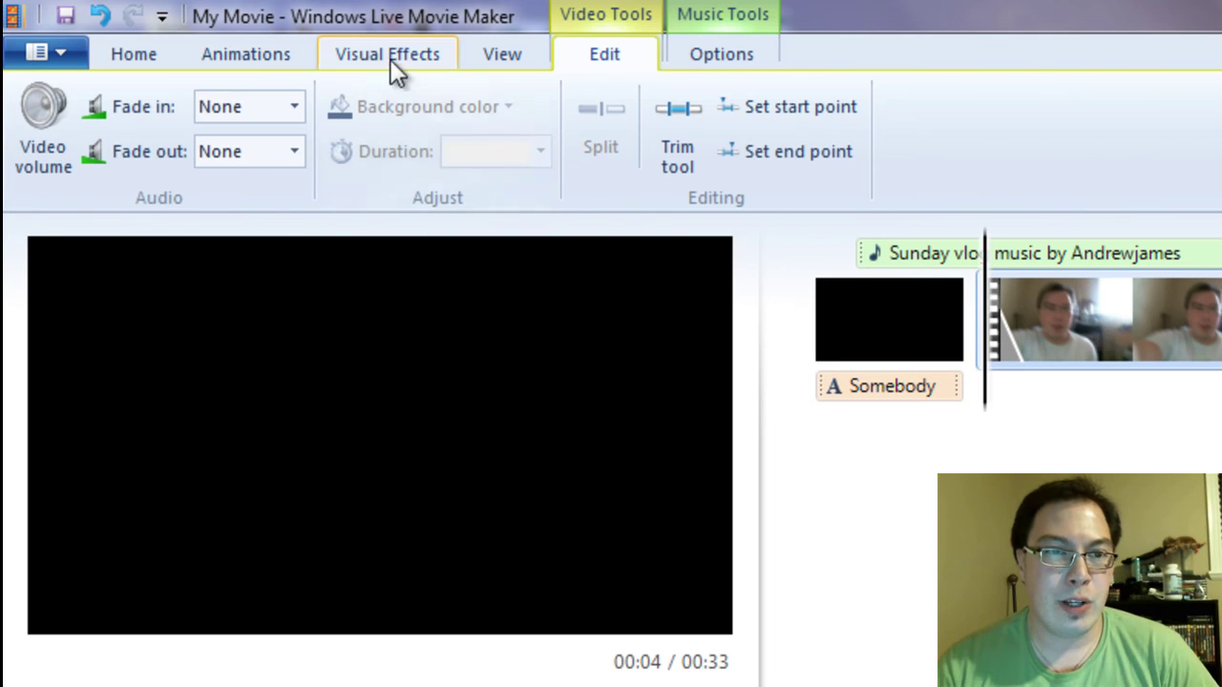
pyautogui.click(390, 59)
pyautogui.click(434, 143)
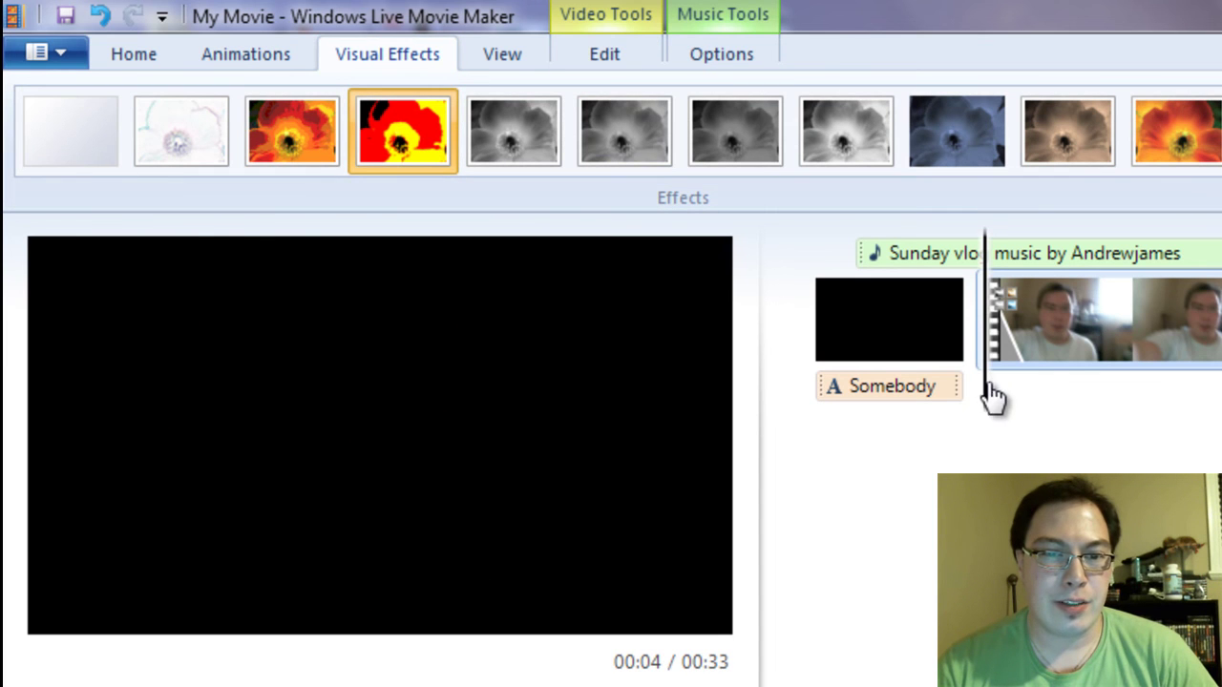
pyautogui.click(1085, 404)
pyautogui.click(414, 164)
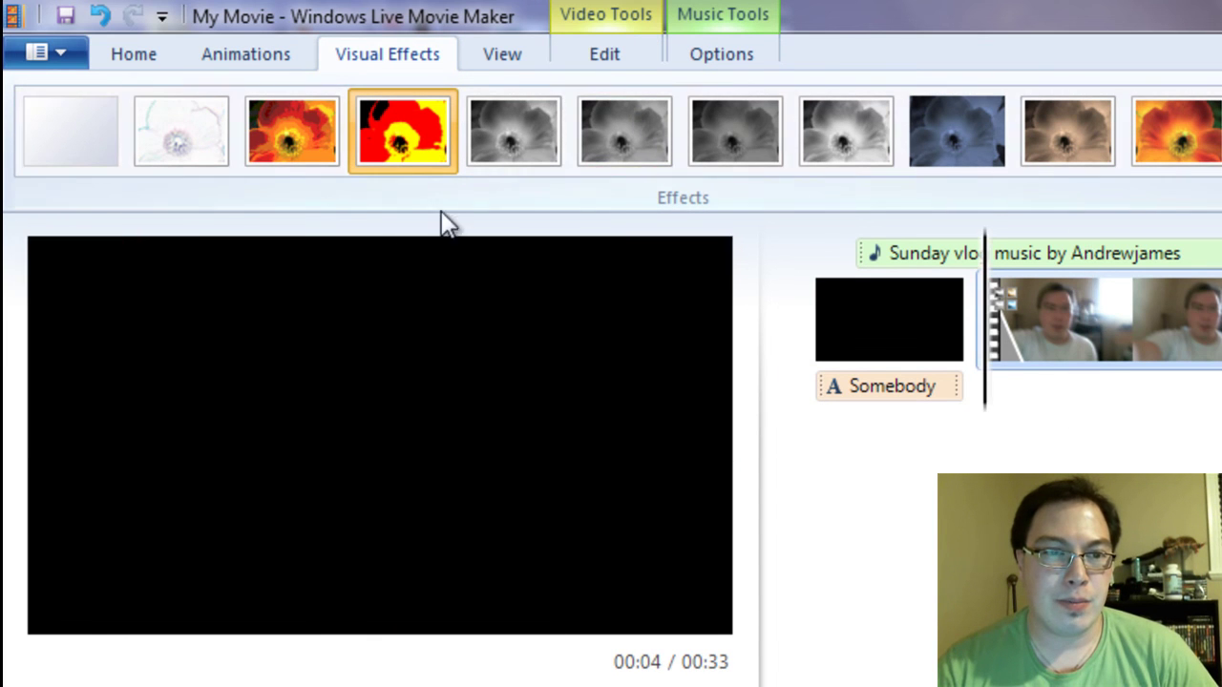
# Try grayscale and Cyan tone effects, then apply the Rotate frame effect instead.
pyautogui.click(509, 140)
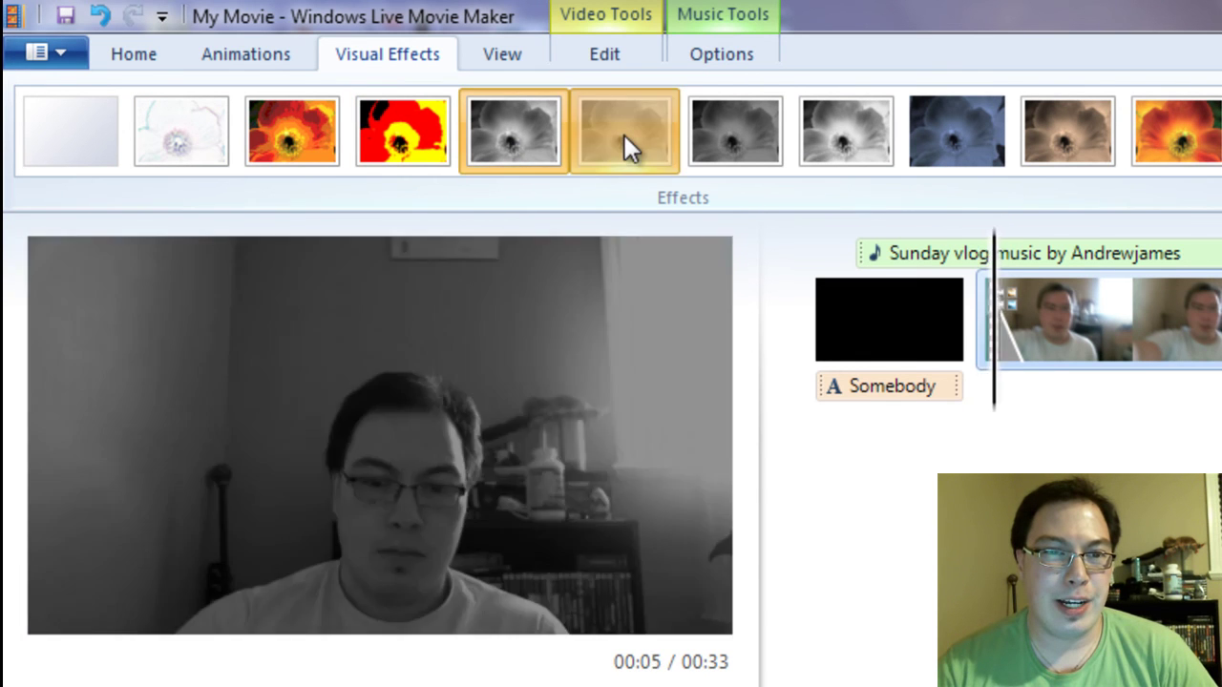
pyautogui.click(625, 135)
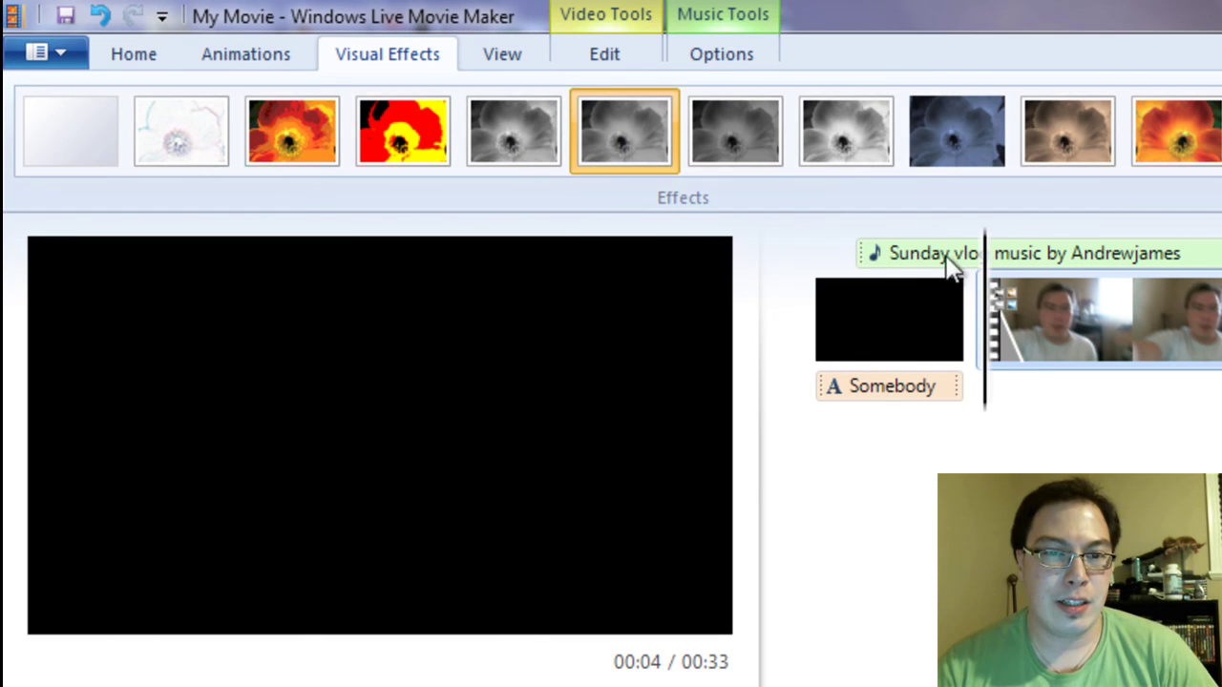
pyautogui.click(704, 122)
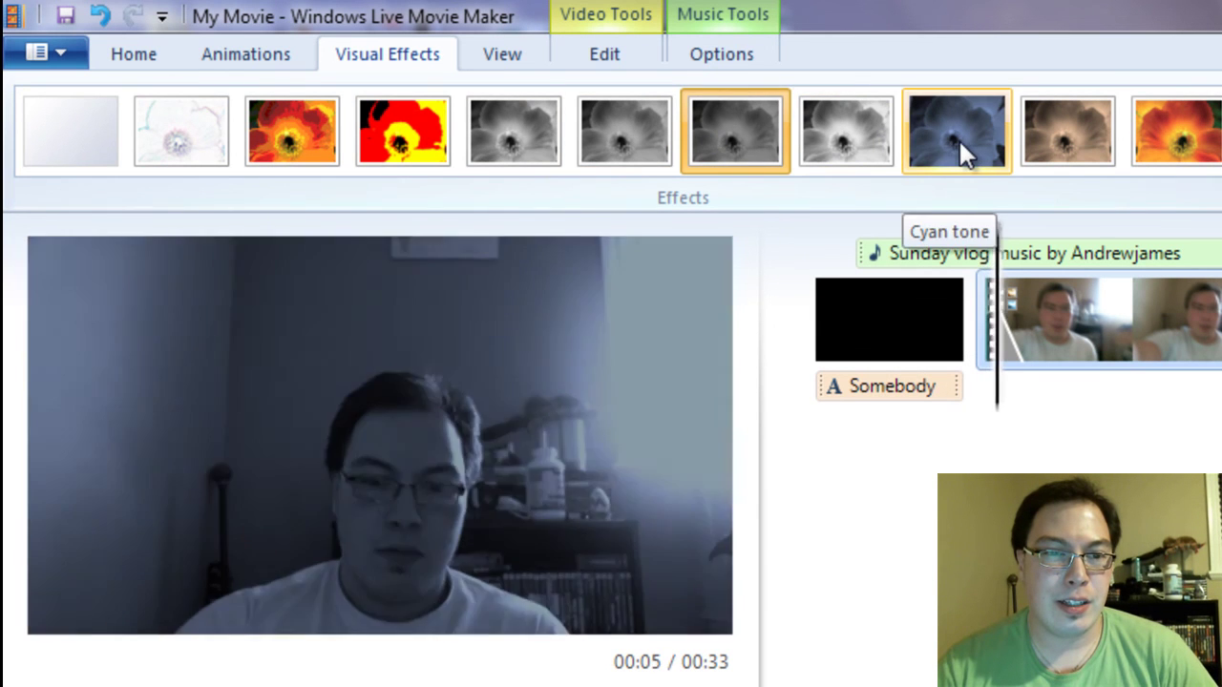
pyautogui.click(959, 141)
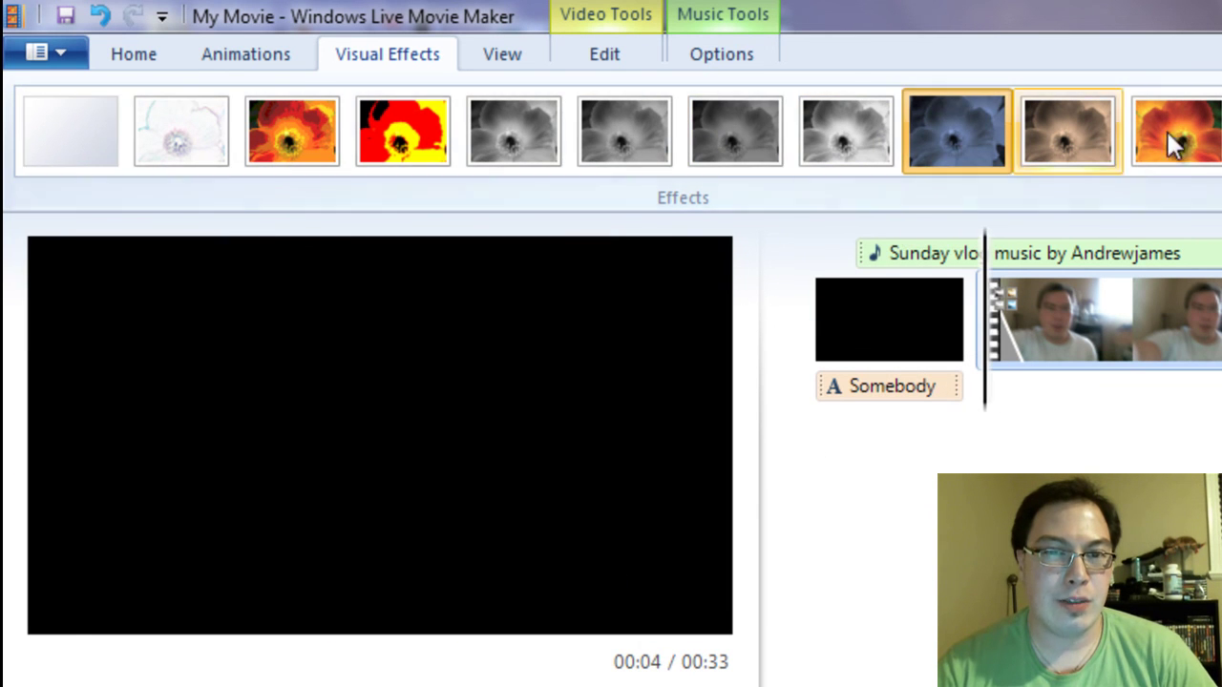
pyautogui.scroll(-1, 1217, 133)
pyautogui.click(952, 141)
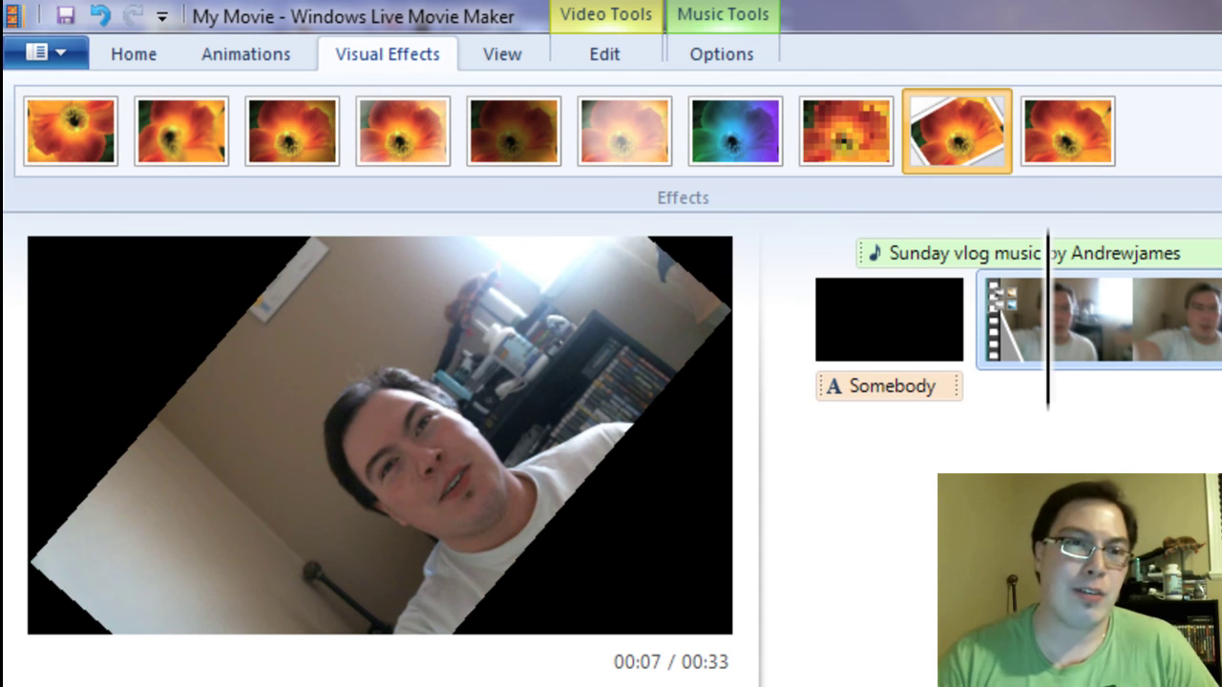
# Cycle through the Options, Edit, View, Visual Effects, Animations and Home tabs, then drag the playhead to the start.
pyautogui.click(706, 54)
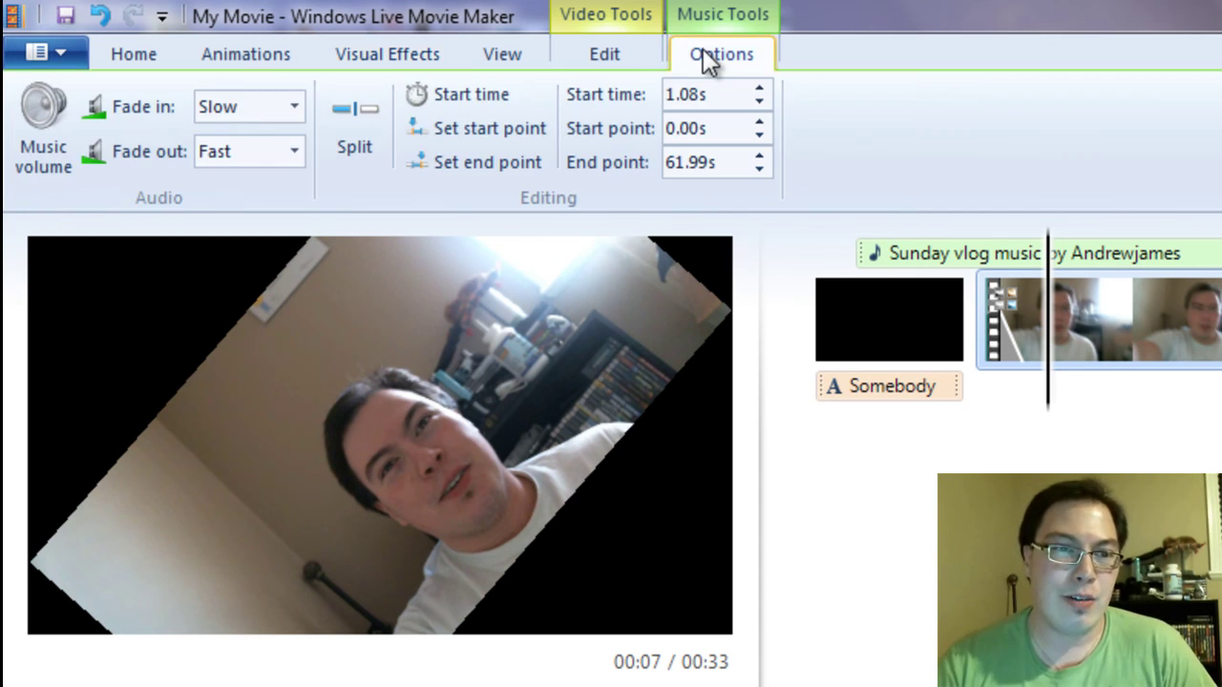
pyautogui.click(605, 54)
pyautogui.click(515, 59)
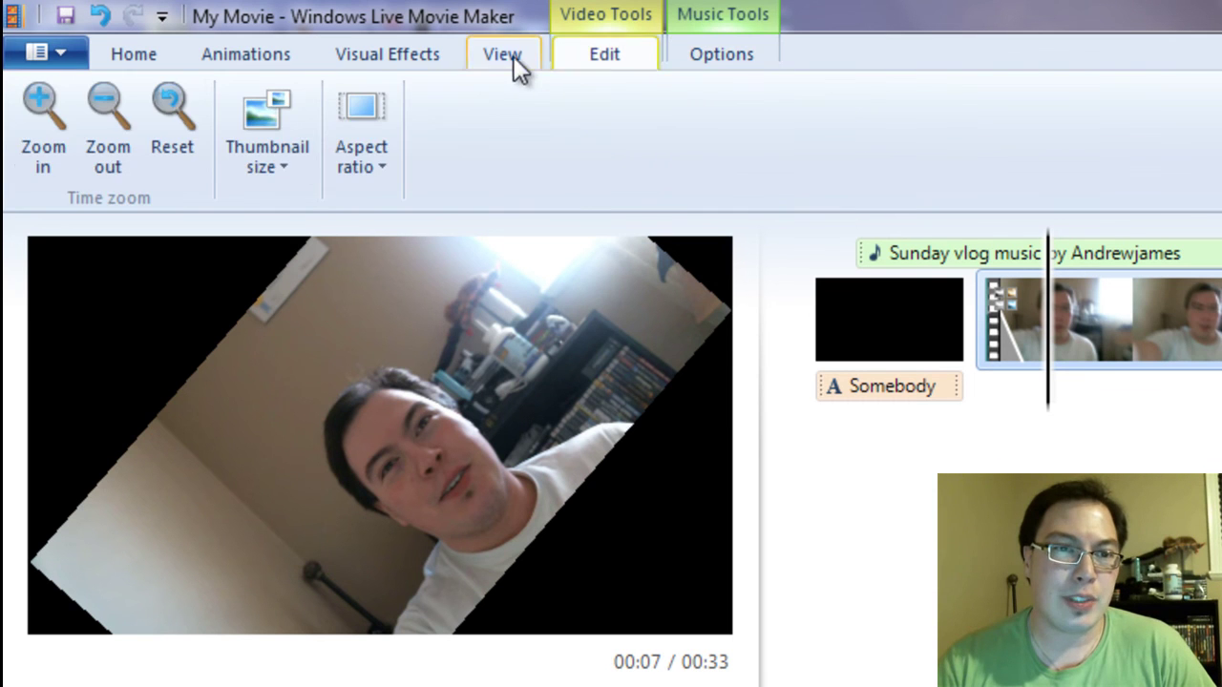
pyautogui.click(385, 53)
pyautogui.click(204, 59)
pyautogui.click(114, 55)
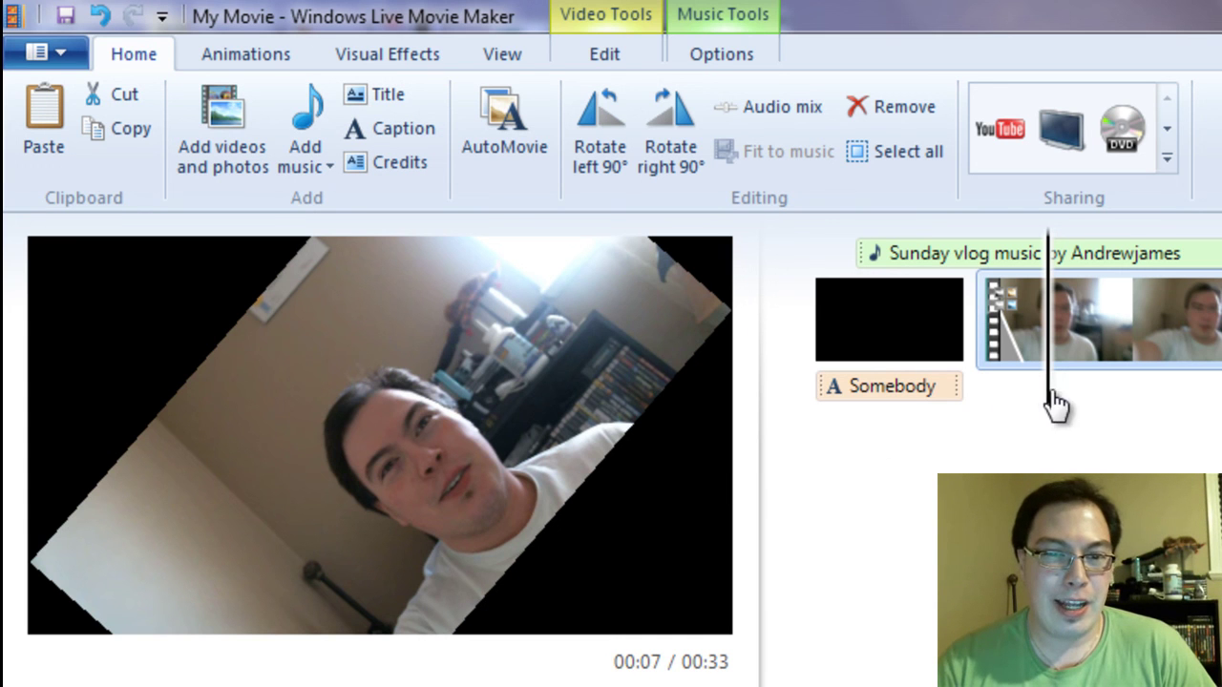
pyautogui.moveTo(1050, 404); pyautogui.dragTo(731, 429)
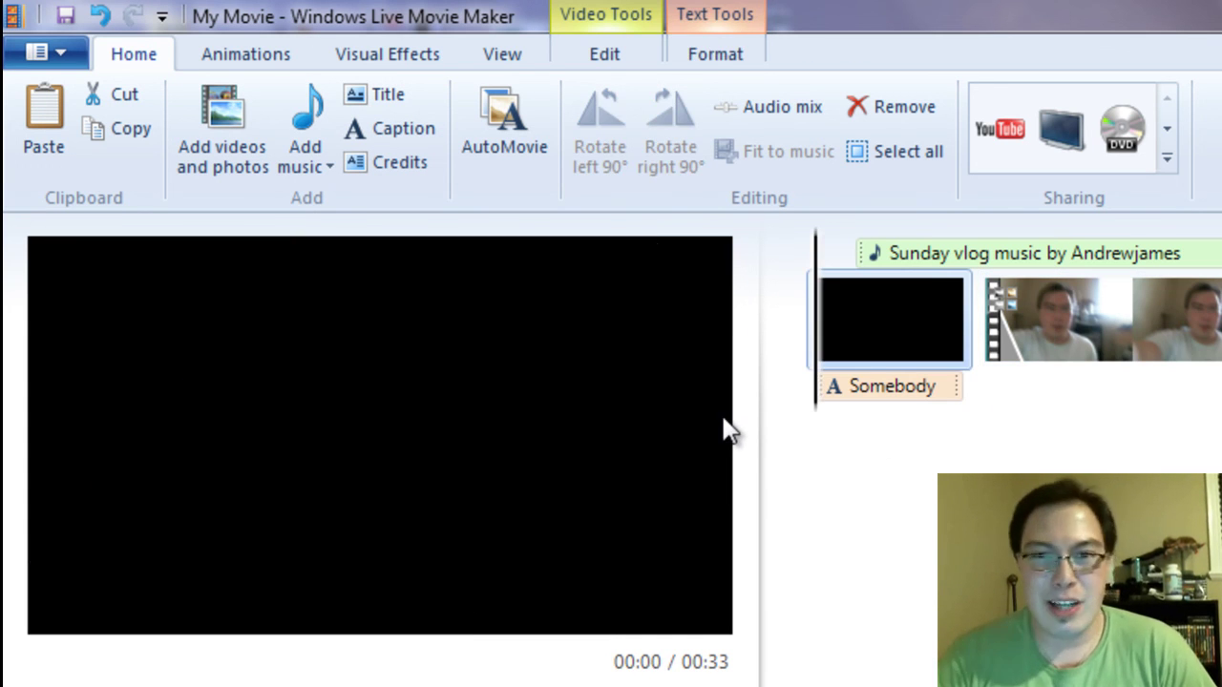